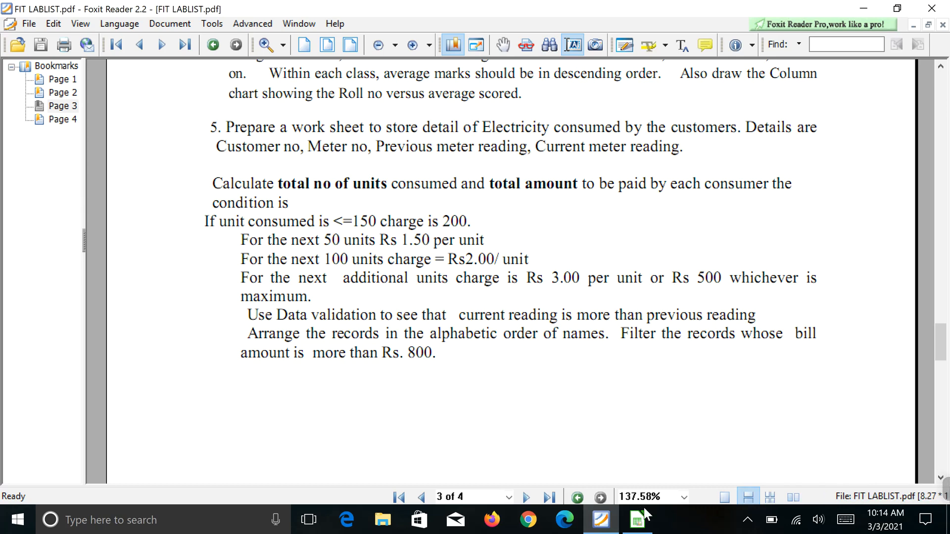
- Switch to LibreOffice Calc and enter the title "Electricity Bill" in cell A1
{"action": "left_click", "coordinate": [639, 526]}
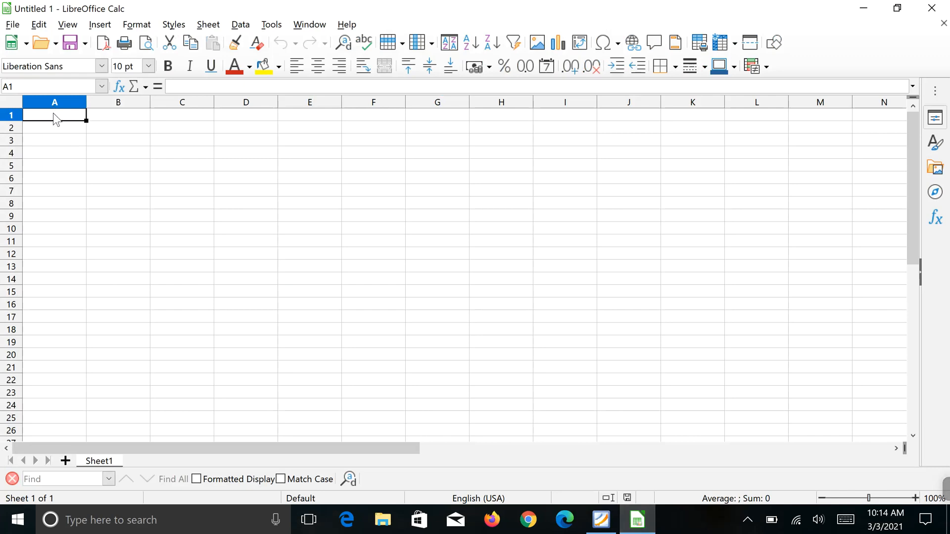
{"action": "type", "text": "Elec"}
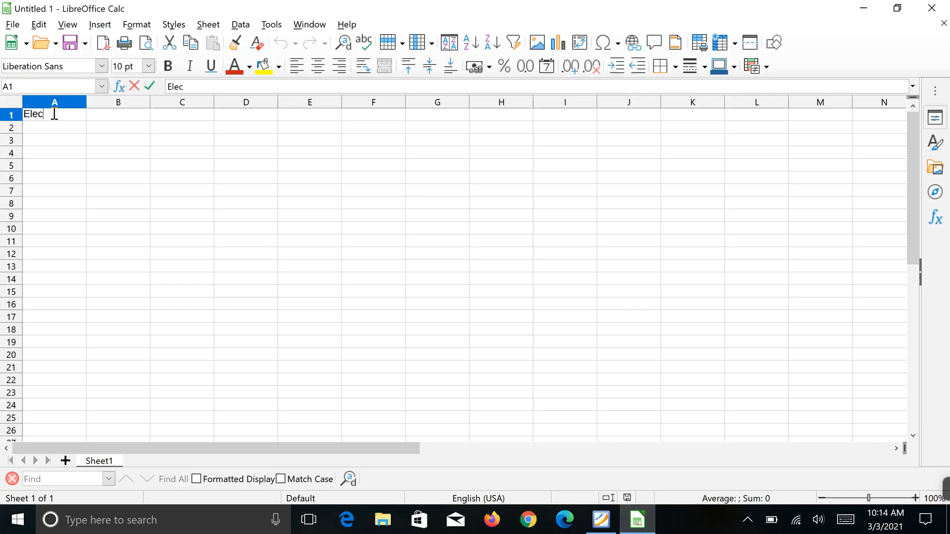
{"action": "type", "text": "tricity Bi"}
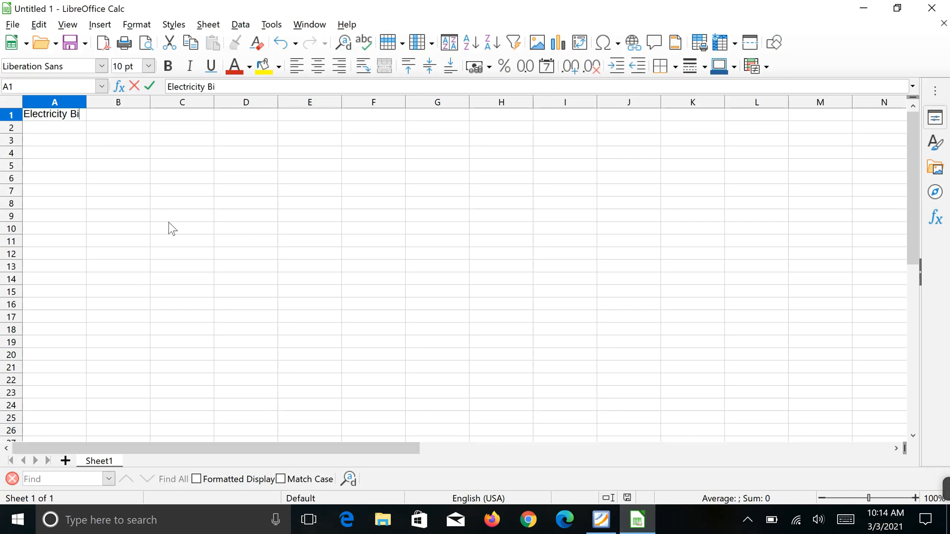
{"action": "type", "text": "ll"}
{"action": "left_click", "coordinate": [106, 118]}
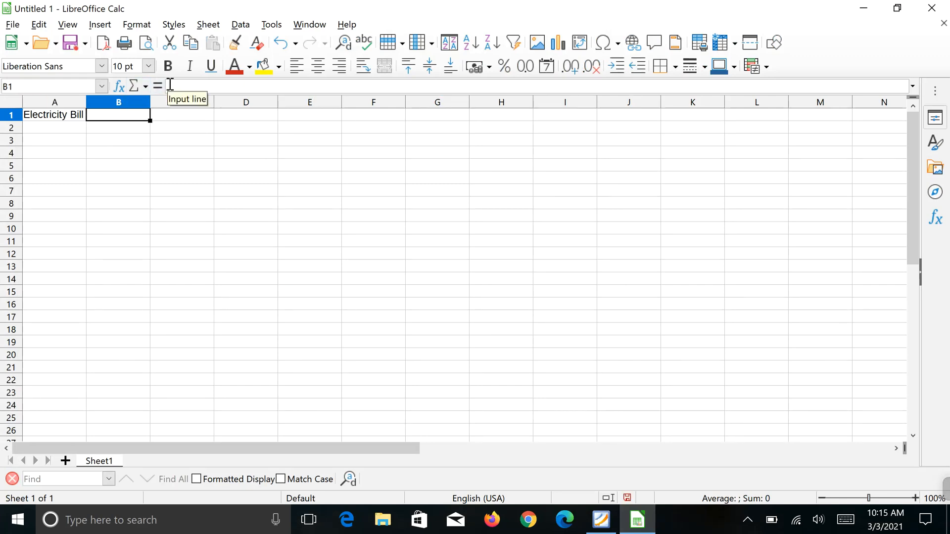
- Format the title in cell A1 as Times New Roman, 20 pt, bold
{"action": "left_click", "coordinate": [65, 121]}
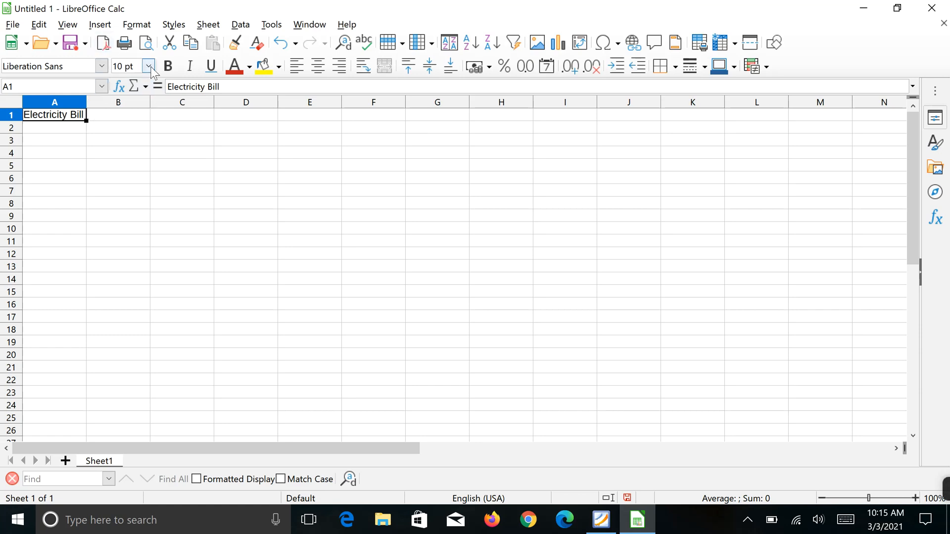
{"action": "left_click", "coordinate": [102, 67]}
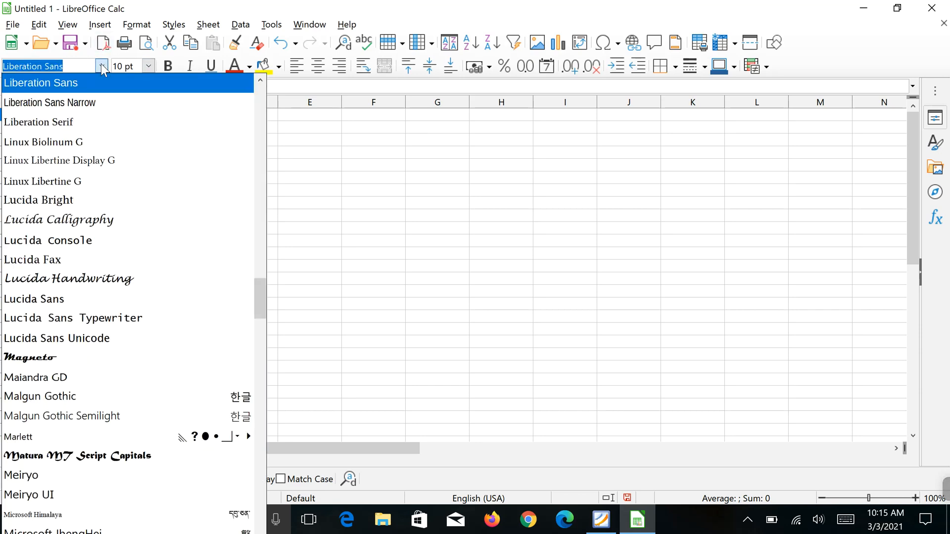
{"action": "type", "text": "Times New Roman"}
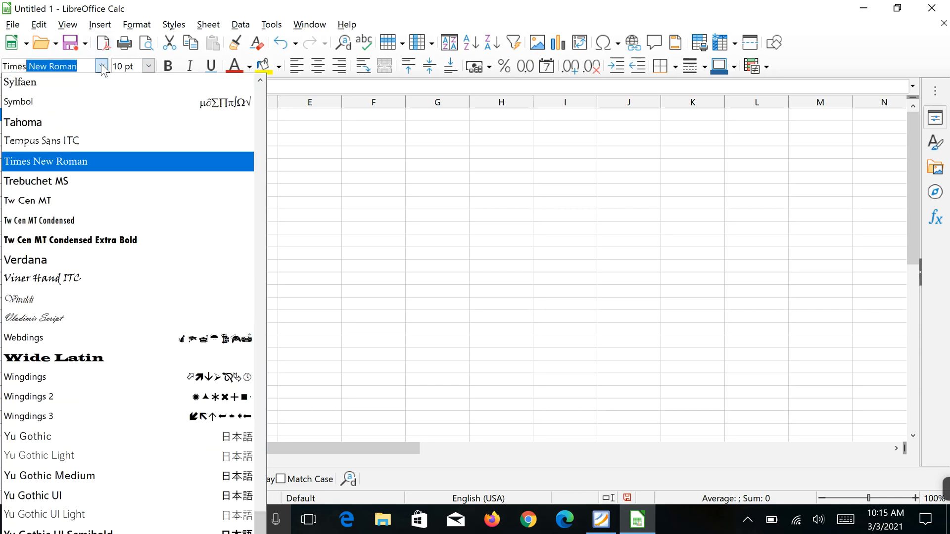
{"action": "left_click", "coordinate": [35, 161]}
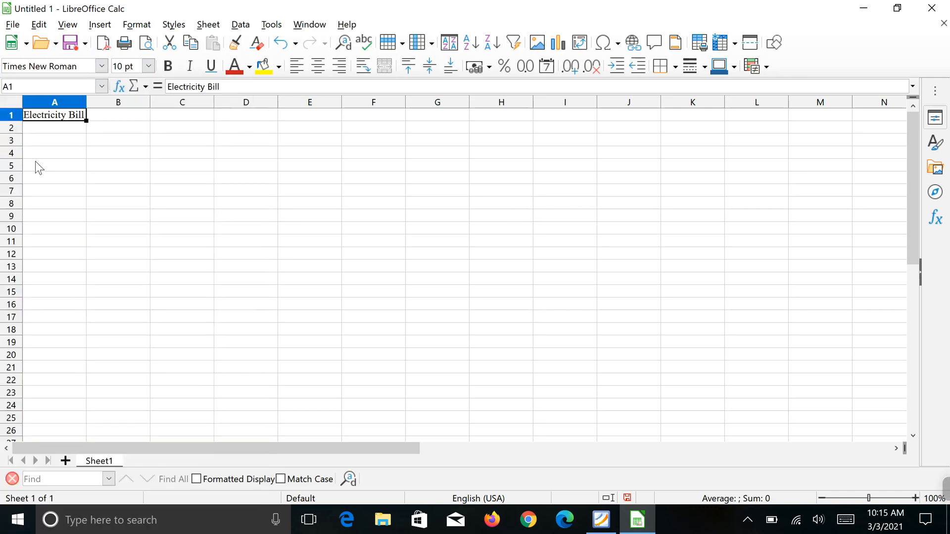
{"action": "left_click", "coordinate": [148, 67]}
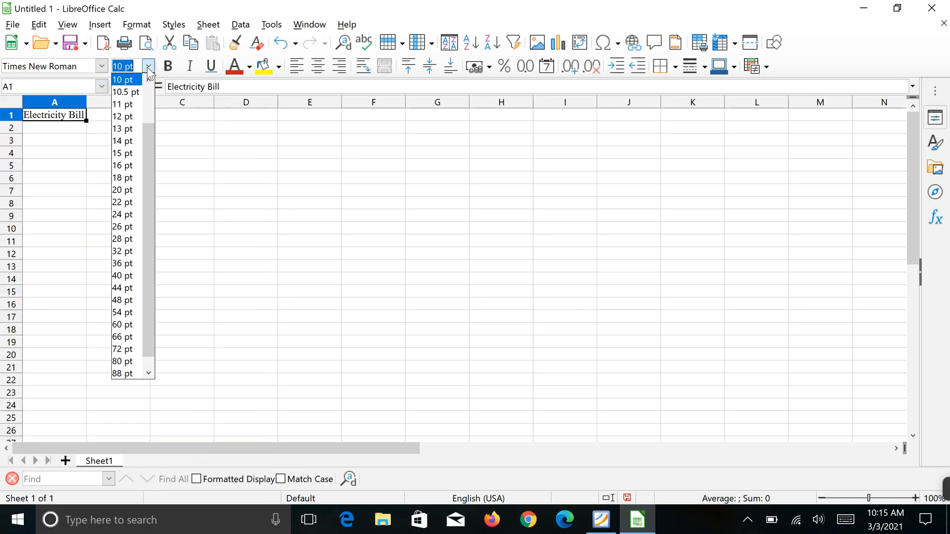
{"action": "left_click", "coordinate": [122, 190]}
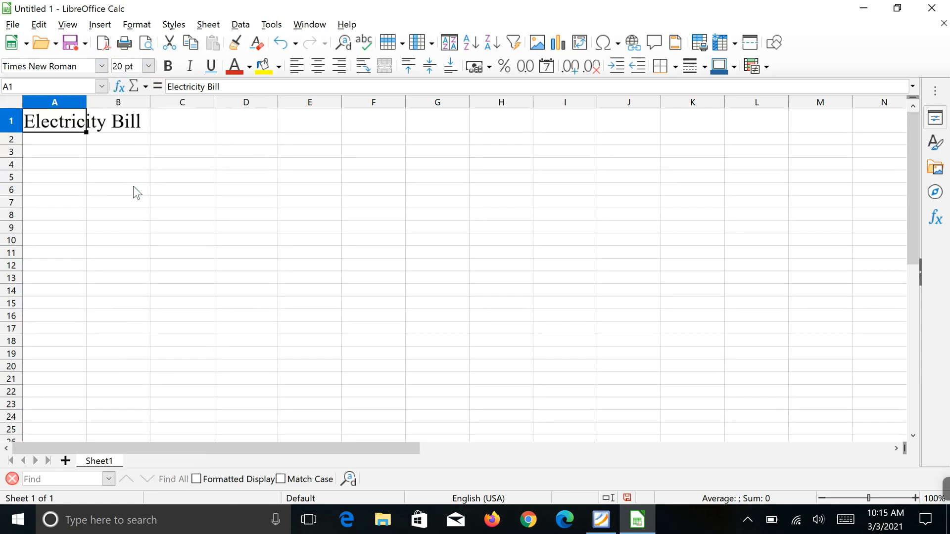
{"action": "key", "text": "ctrl+b"}
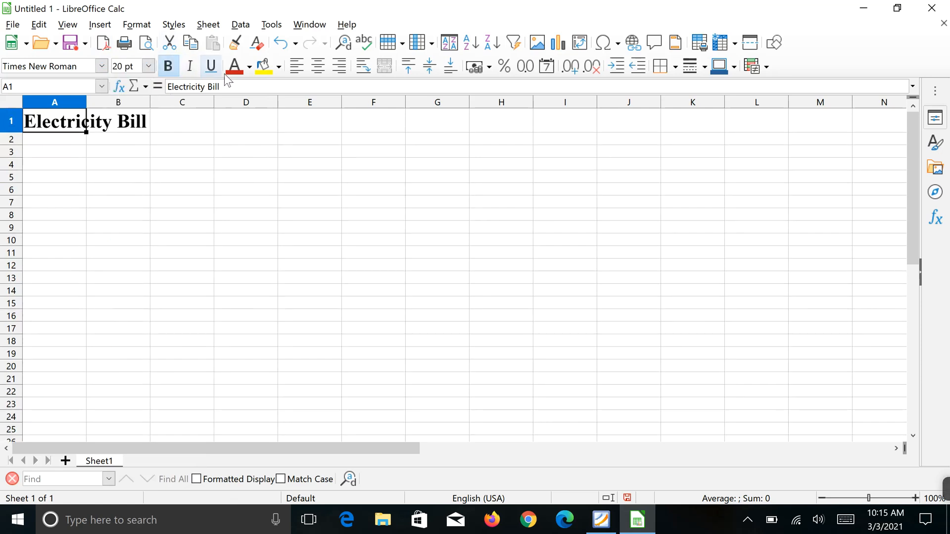
- Merge cells A1:D1 and center the title horizontally across the merged cell
{"action": "left_click", "coordinate": [170, 117]}
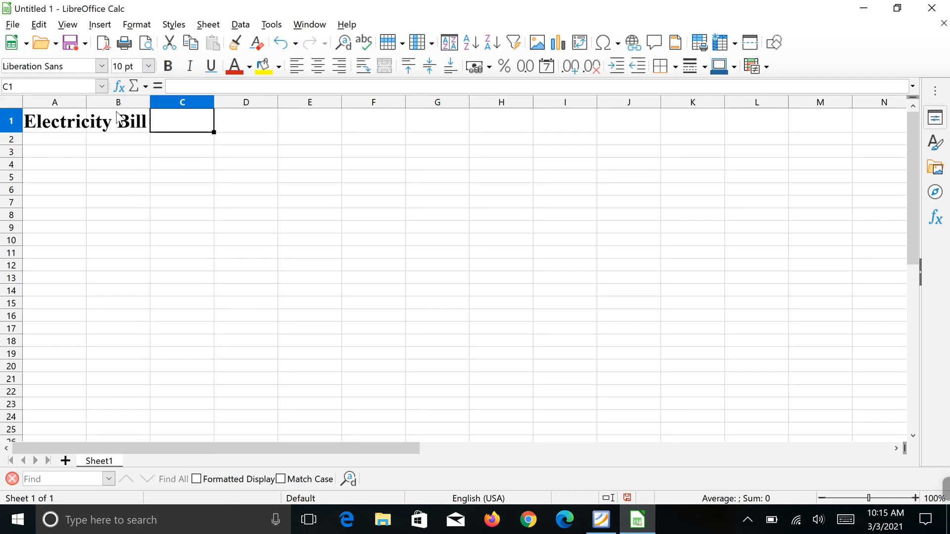
{"action": "left_click", "coordinate": [120, 120]}
{"action": "left_click", "coordinate": [63, 130]}
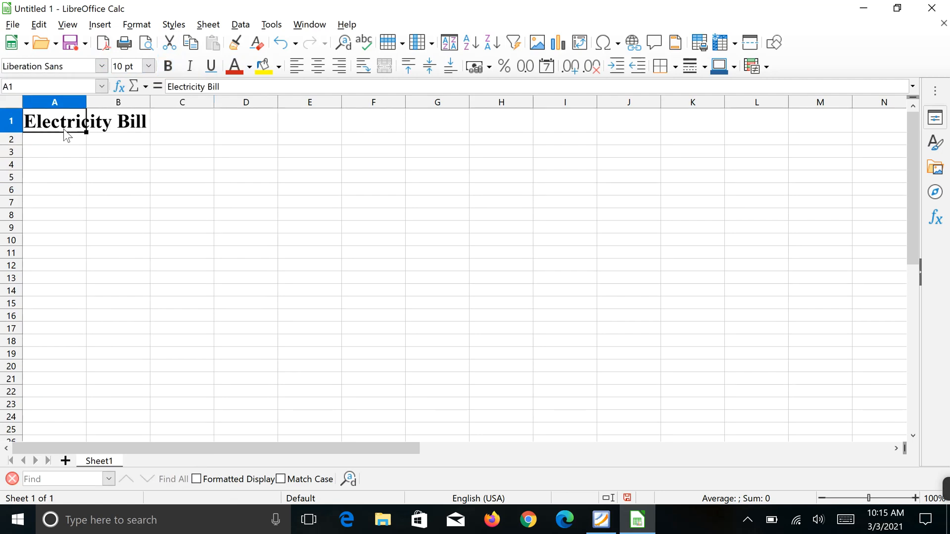
{"action": "left_click", "coordinate": [127, 119], "text": "shift"}
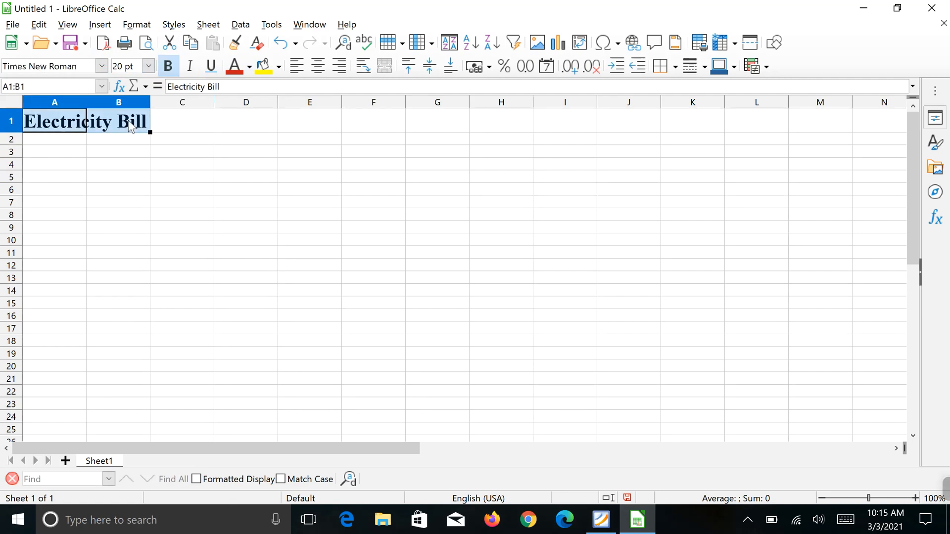
{"action": "left_click", "coordinate": [176, 121], "text": "shift"}
{"action": "left_click", "coordinate": [234, 120], "text": "shift"}
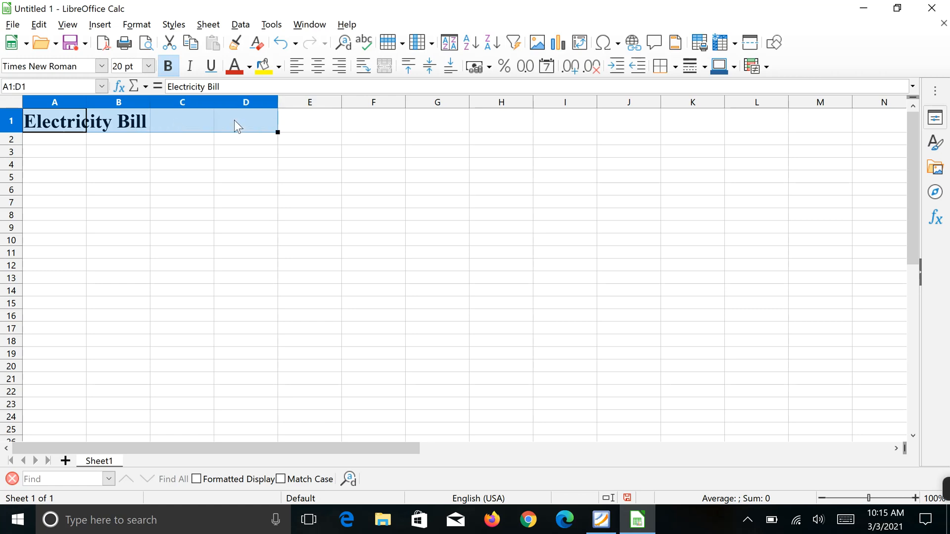
{"action": "right_click", "coordinate": [233, 120]}
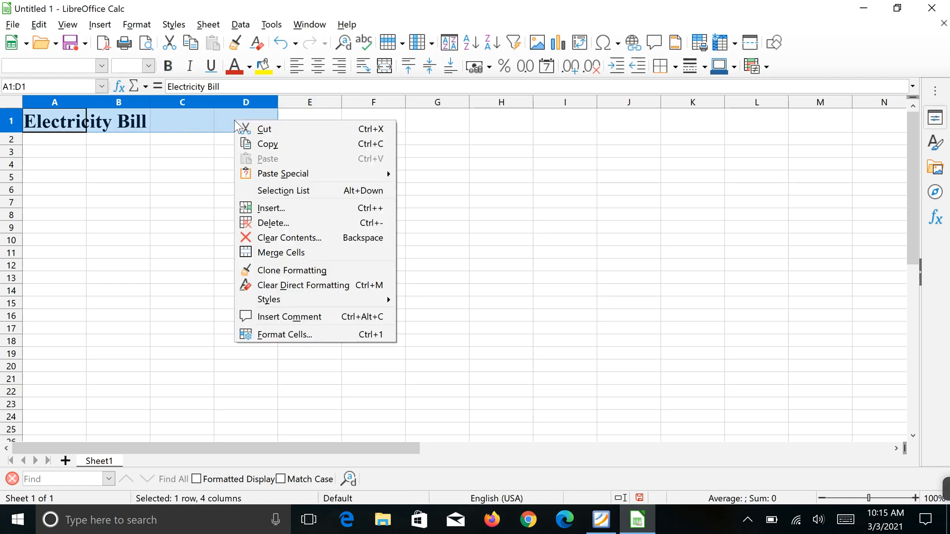
{"action": "left_click", "coordinate": [297, 254]}
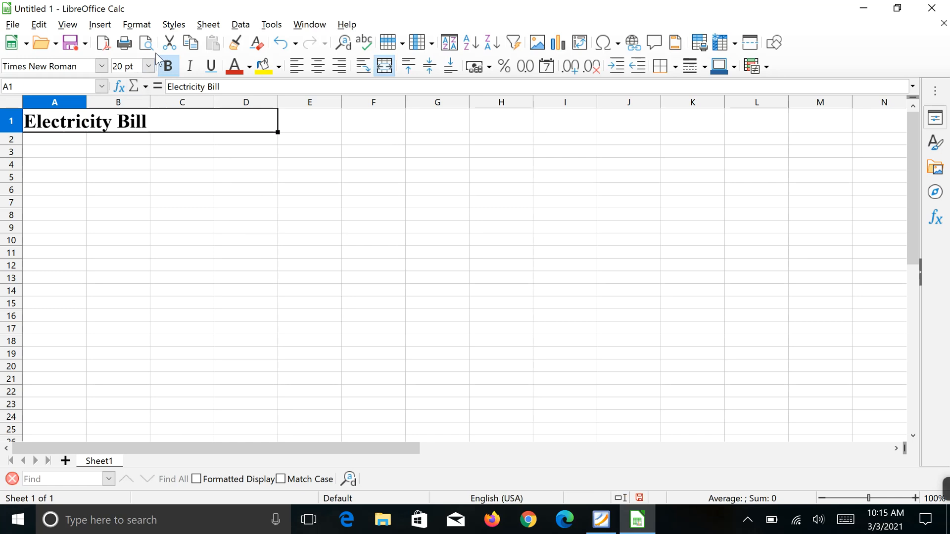
{"action": "left_click", "coordinate": [318, 66]}
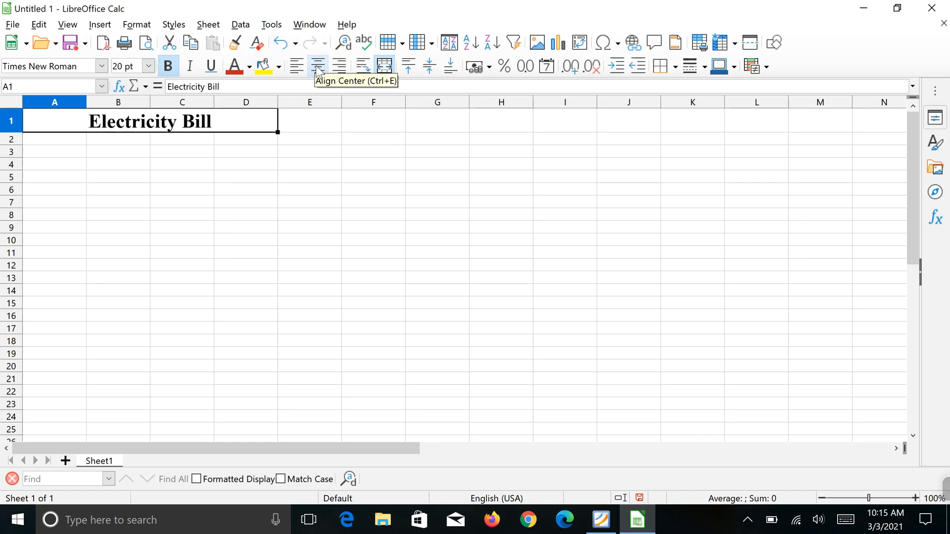
- Check the exercise's required details in Foxit Reader and enter the heading "Customer Number" in cell A2 of the Calc sheet
{"action": "left_click", "coordinate": [64, 140]}
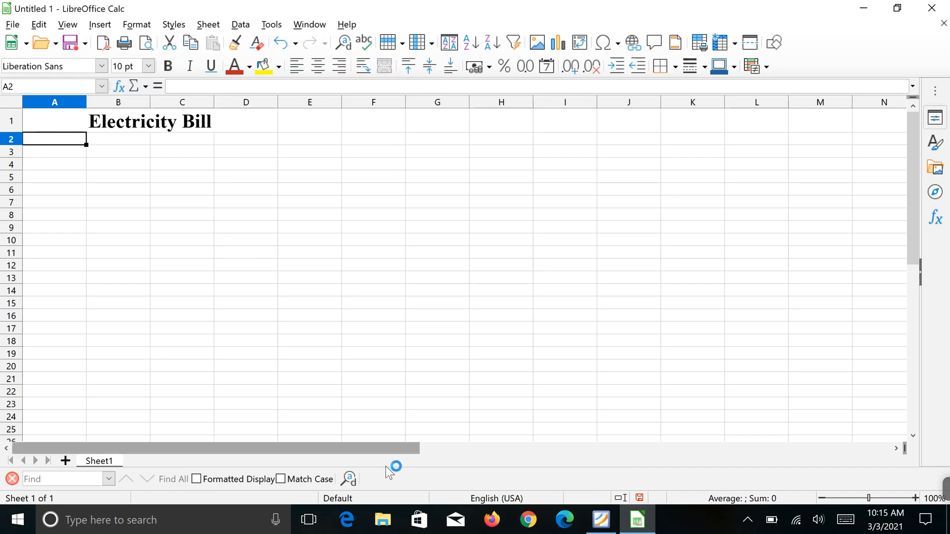
{"action": "left_click", "coordinate": [609, 520]}
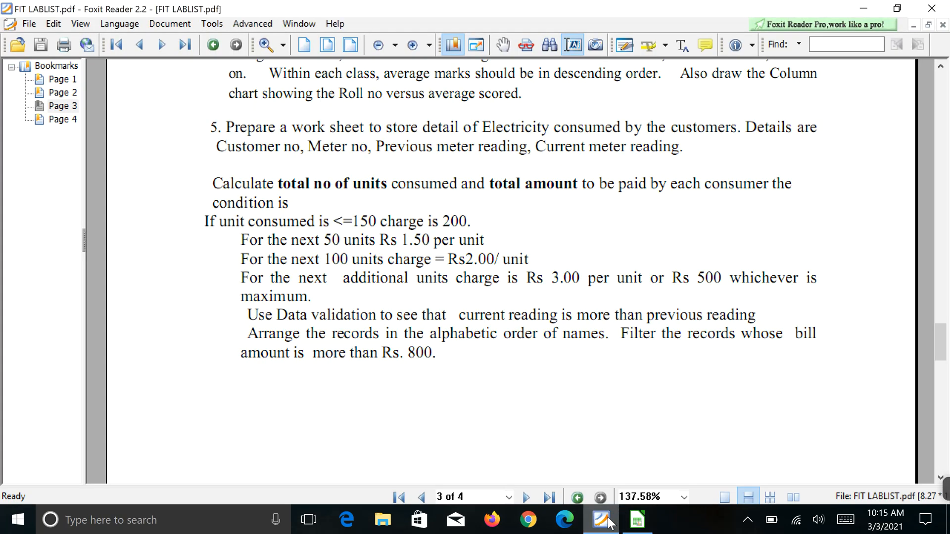
{"action": "left_click", "coordinate": [642, 521]}
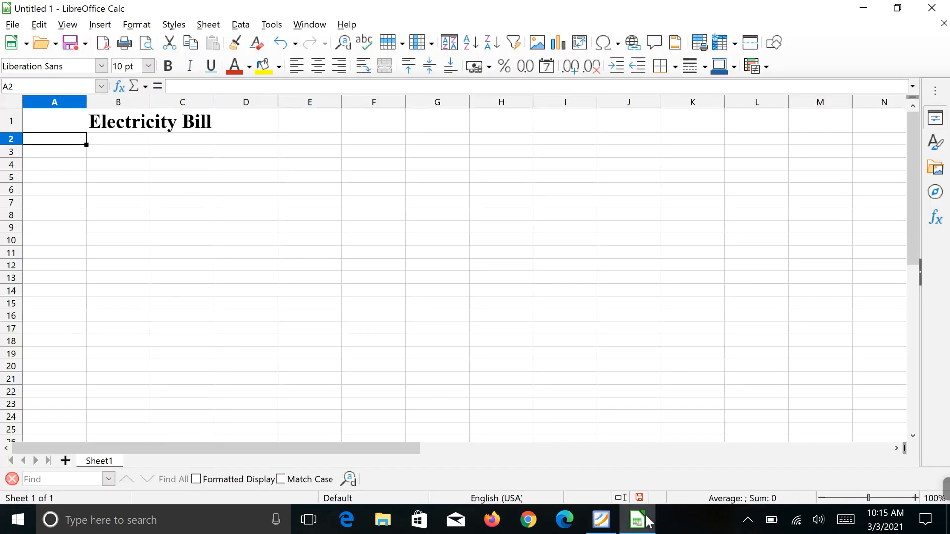
{"action": "type", "text": "Cu"}
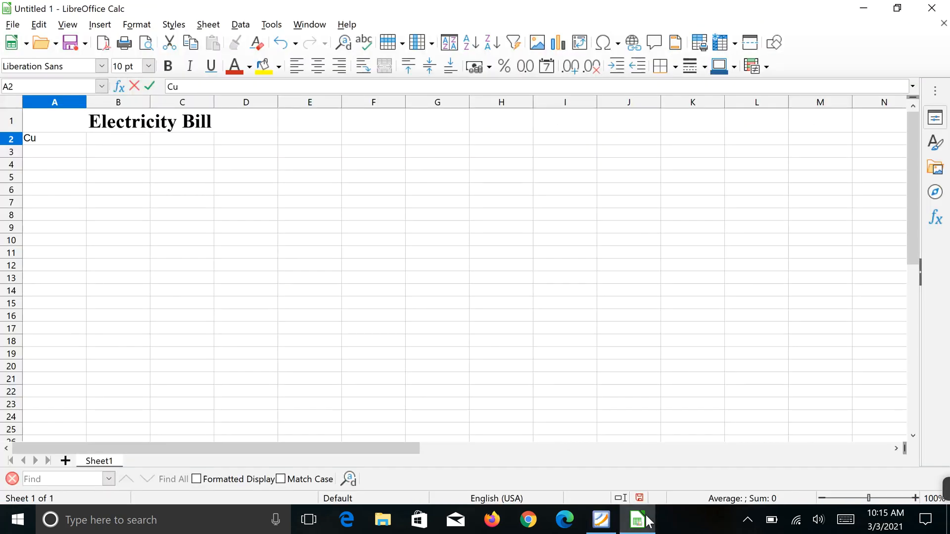
{"action": "type", "text": "stomer N"}
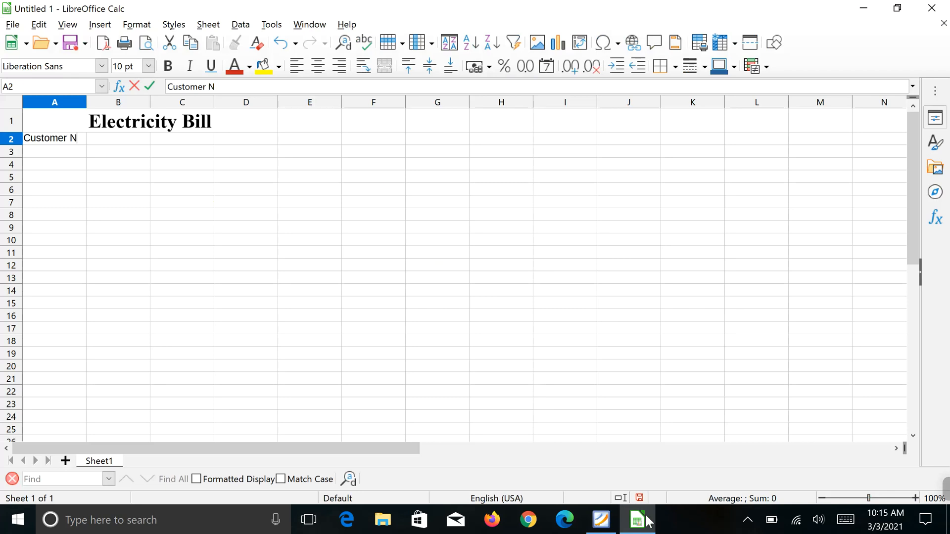
{"action": "type", "text": "umber"}
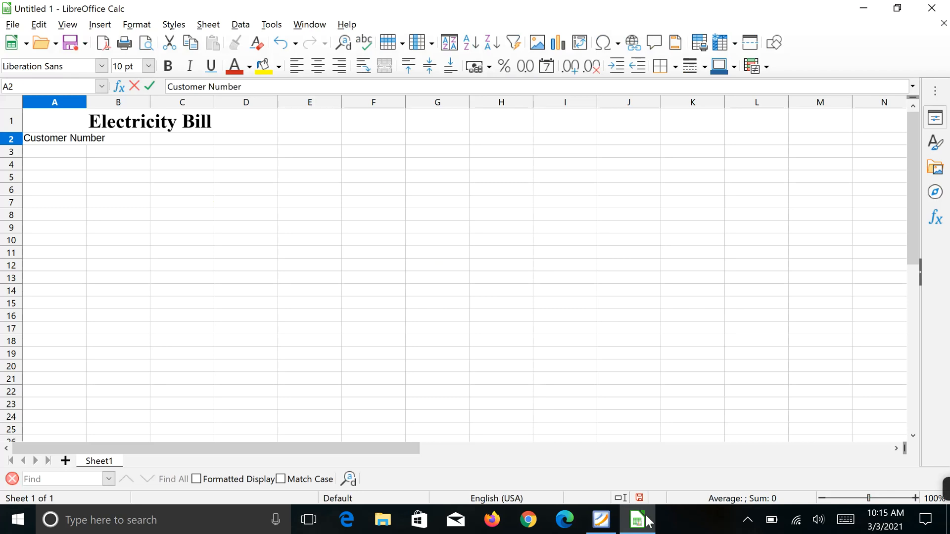
{"action": "key", "text": "Tab"}
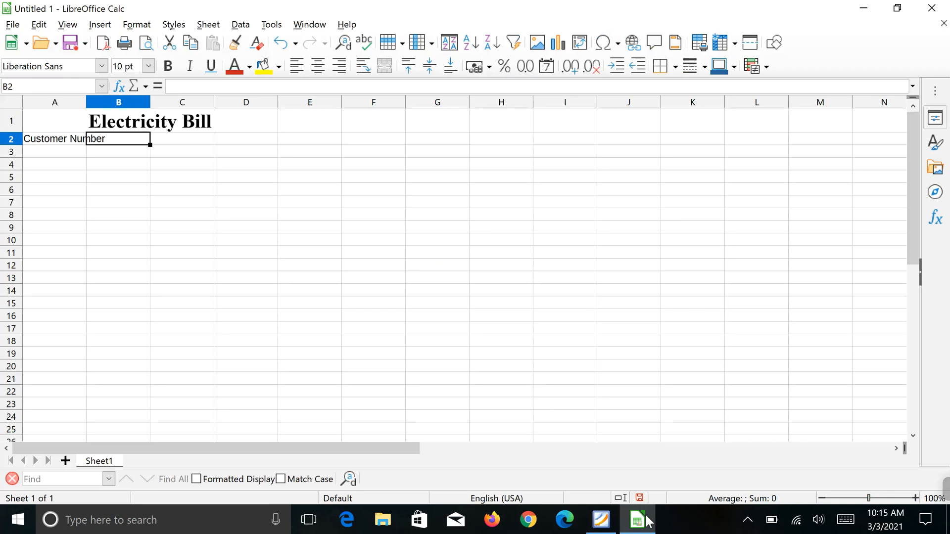
- Fit column A's width to its contents and enter the heading "Meter Number" in cell B2
{"action": "double_click", "coordinate": [84, 100]}
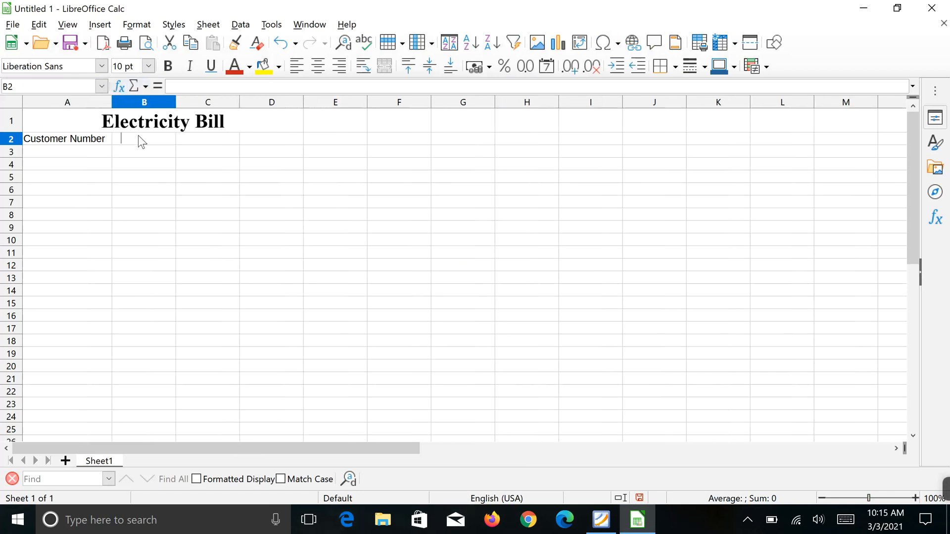
{"action": "type", "text": "Meter"}
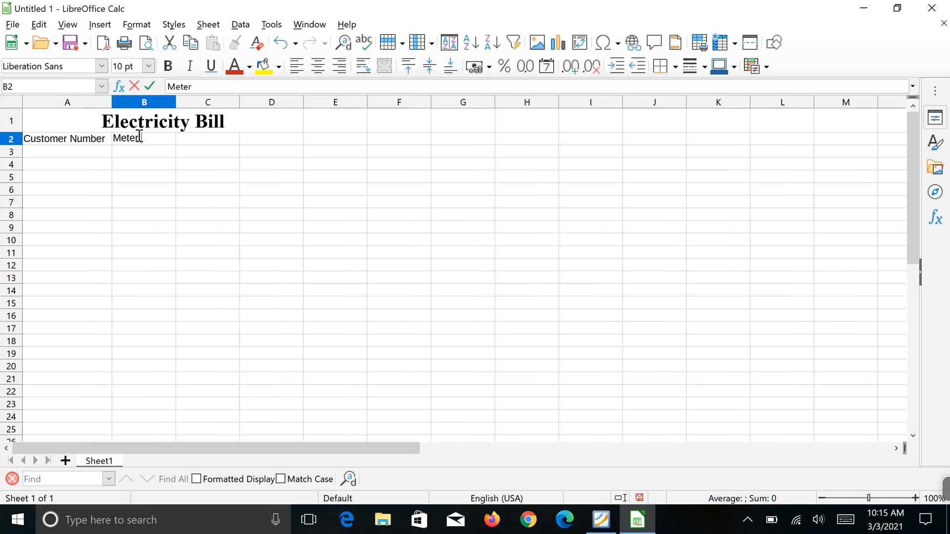
{"action": "type", "text": " Number"}
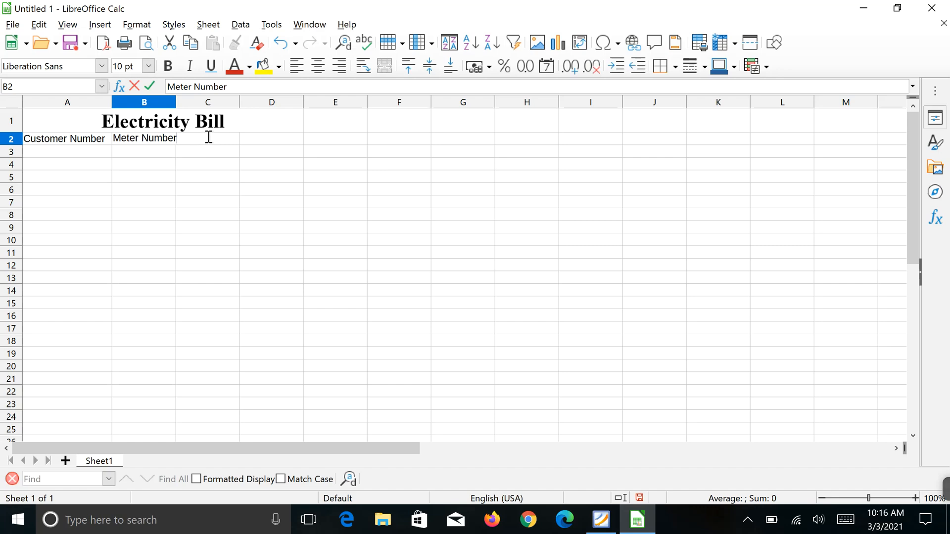
{"action": "key", "text": "Tab"}
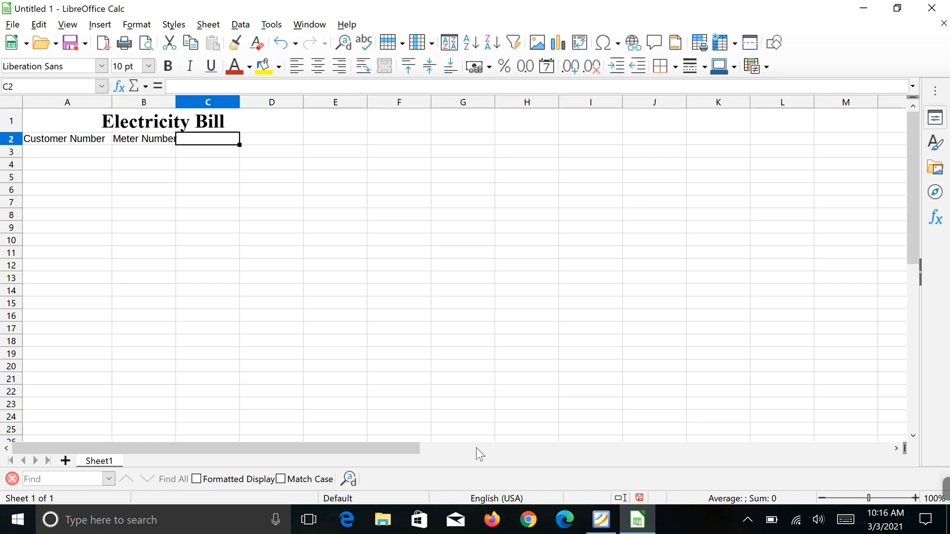
- Recheck the required details in Foxit Reader and enter "Previous" in cell C2 of the Calc sheet
{"action": "left_click", "coordinate": [611, 528]}
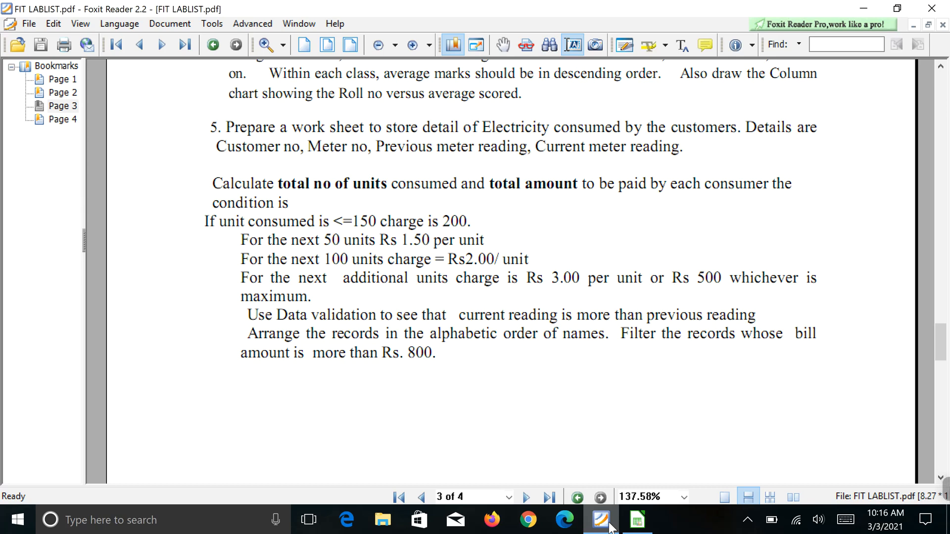
{"action": "left_click", "coordinate": [636, 528]}
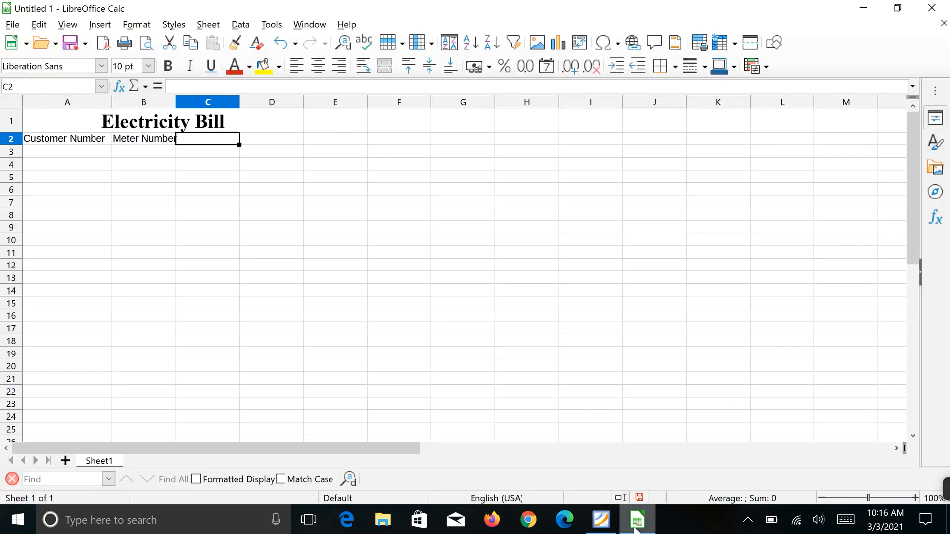
{"action": "type", "text": "Previ"}
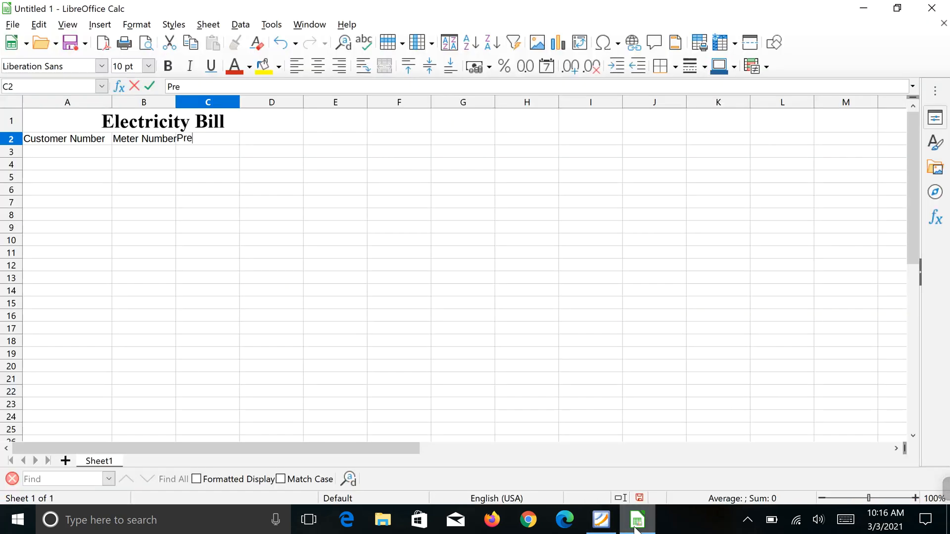
{"action": "type", "text": "ous"}
{"action": "middle_click", "coordinate": [636, 529]}
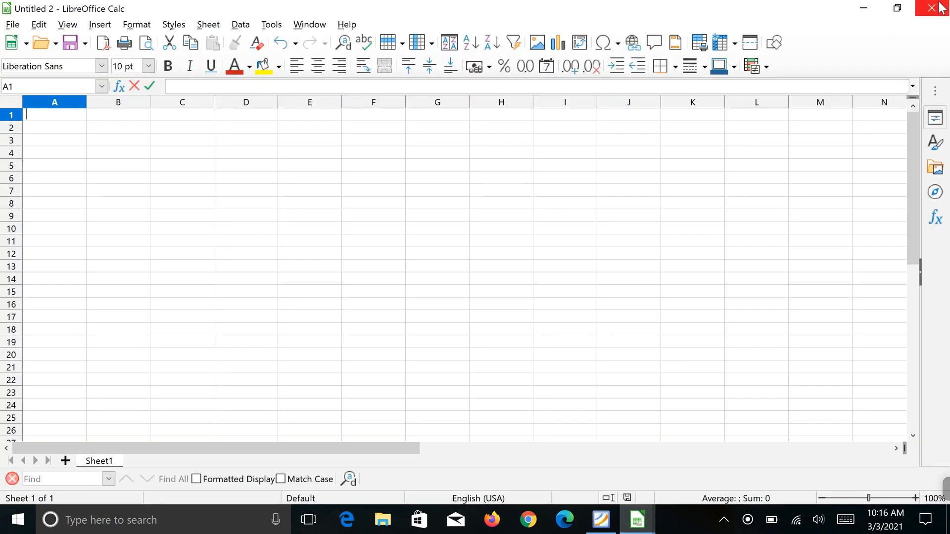
{"action": "left_click", "coordinate": [940, 6]}
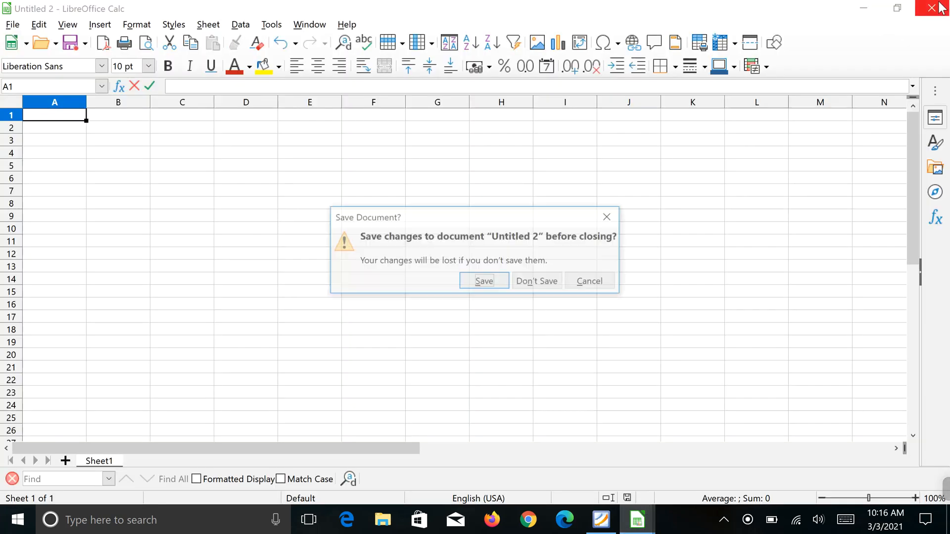
{"action": "left_click", "coordinate": [539, 284]}
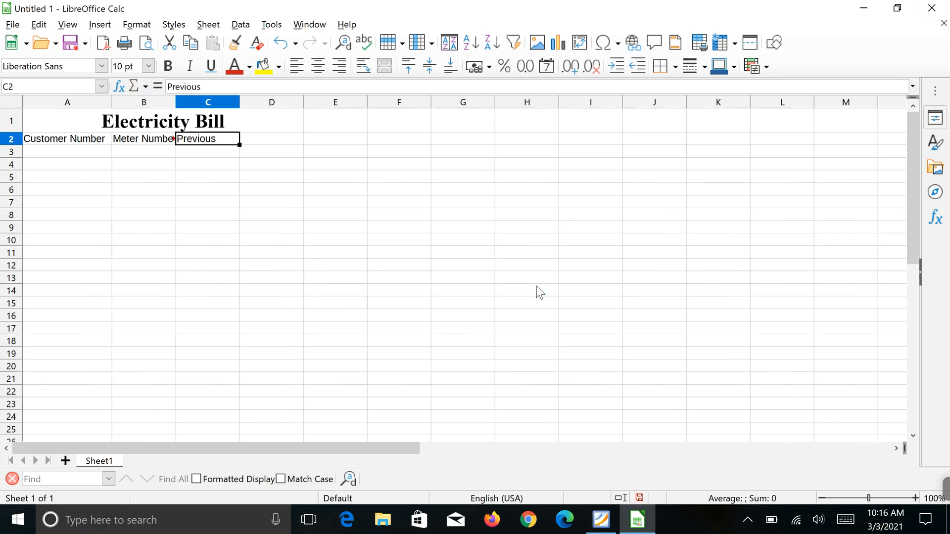
- Complete the heading in cell C2 so that it reads "Previous Meter Reading"
{"action": "left_click", "coordinate": [227, 85]}
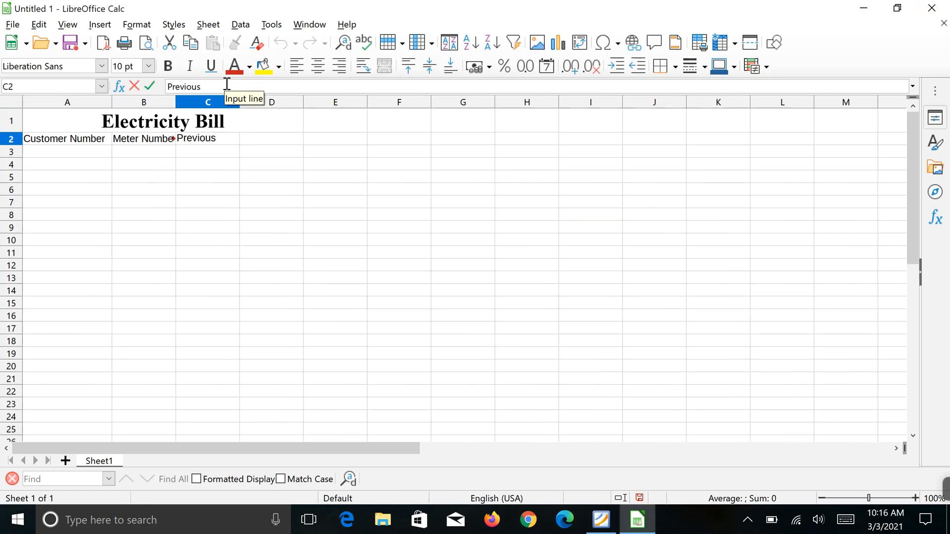
{"action": "type", "text": "Meter"}
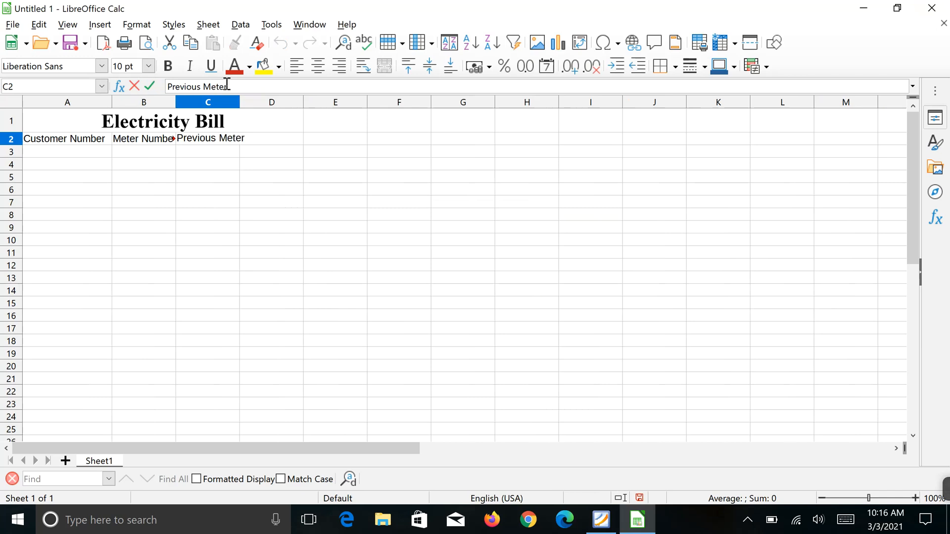
{"action": "type", "text": " Reading"}
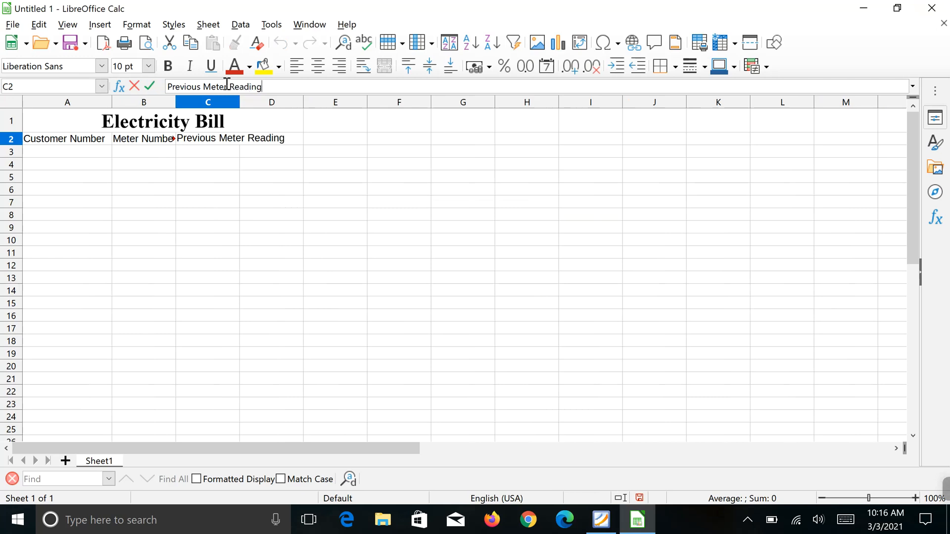
{"action": "key", "text": "Tab"}
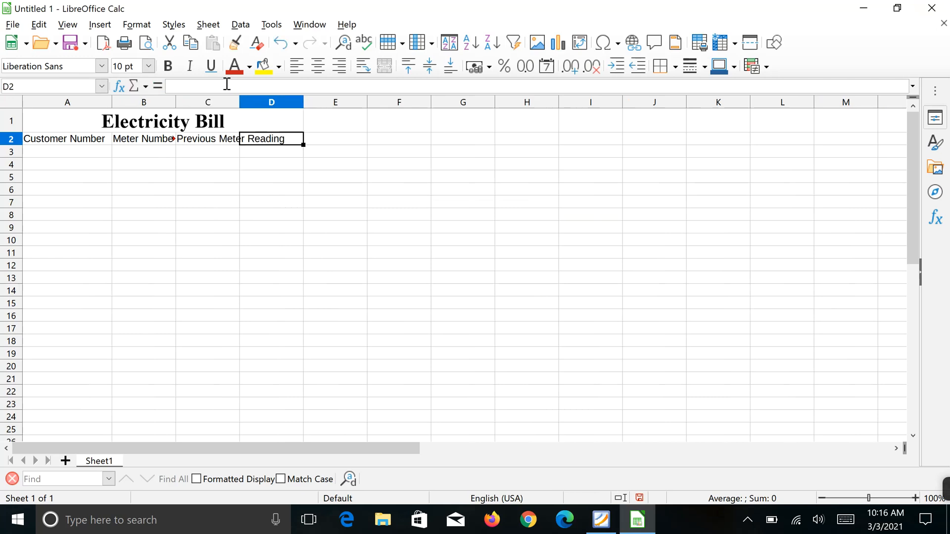
- Enter the heading "Current Meter Reading" in cell D2
{"action": "type", "text": "Current"}
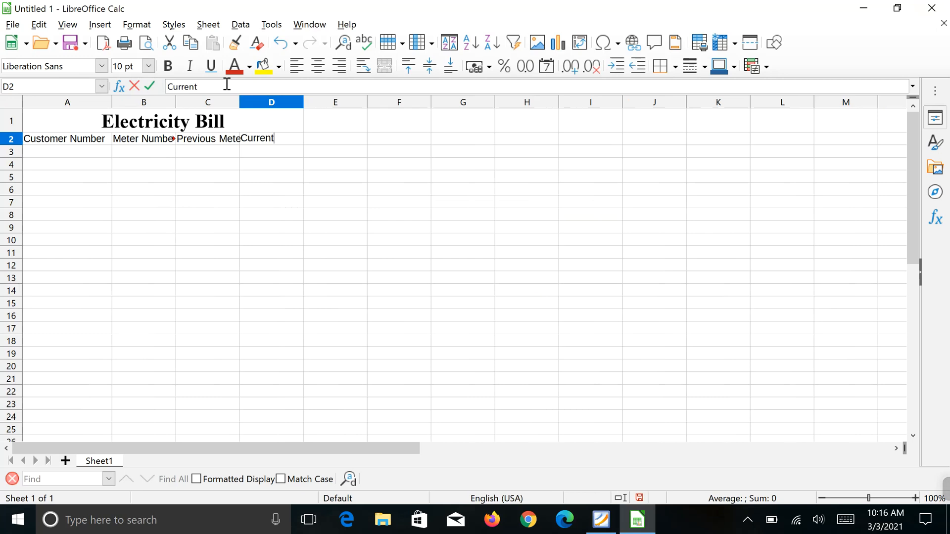
{"action": "type", "text": " Meter"}
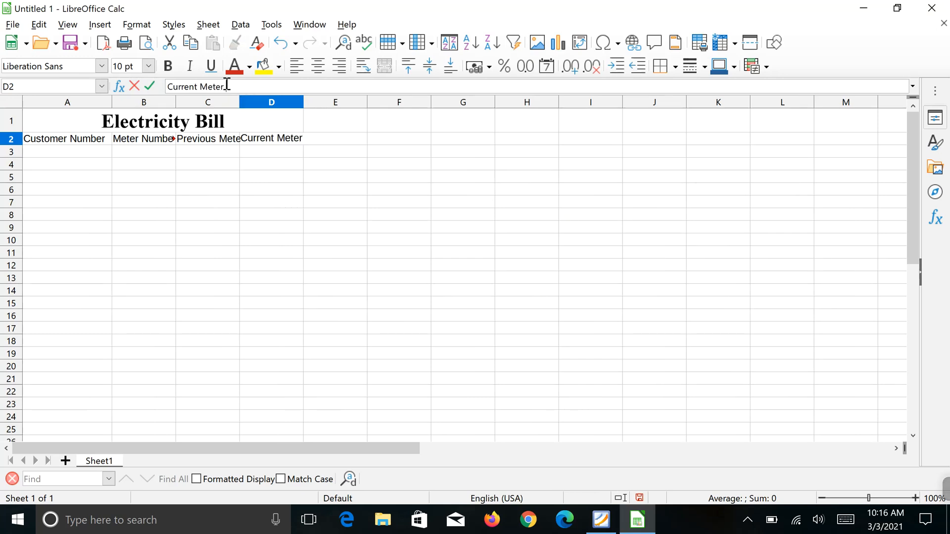
{"action": "type", "text": " Reading"}
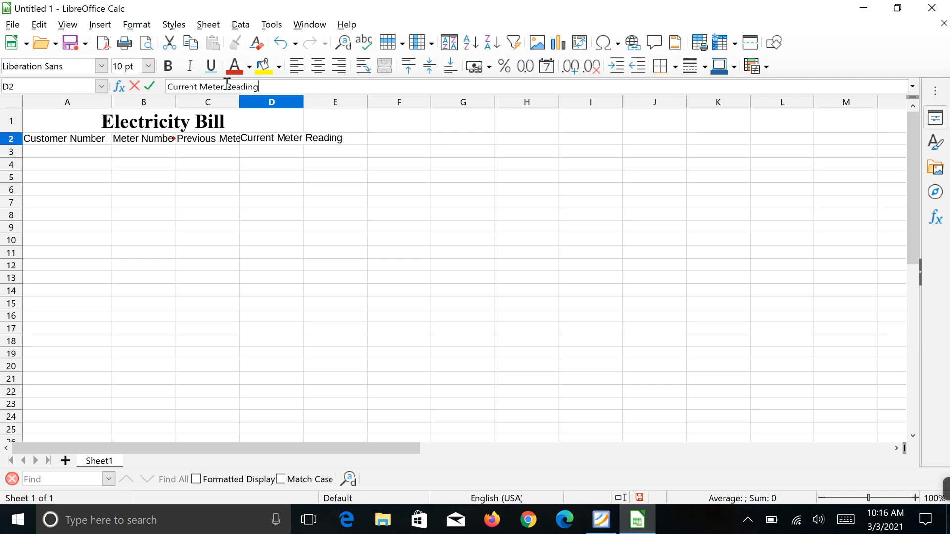
{"action": "left_click", "coordinate": [206, 153]}
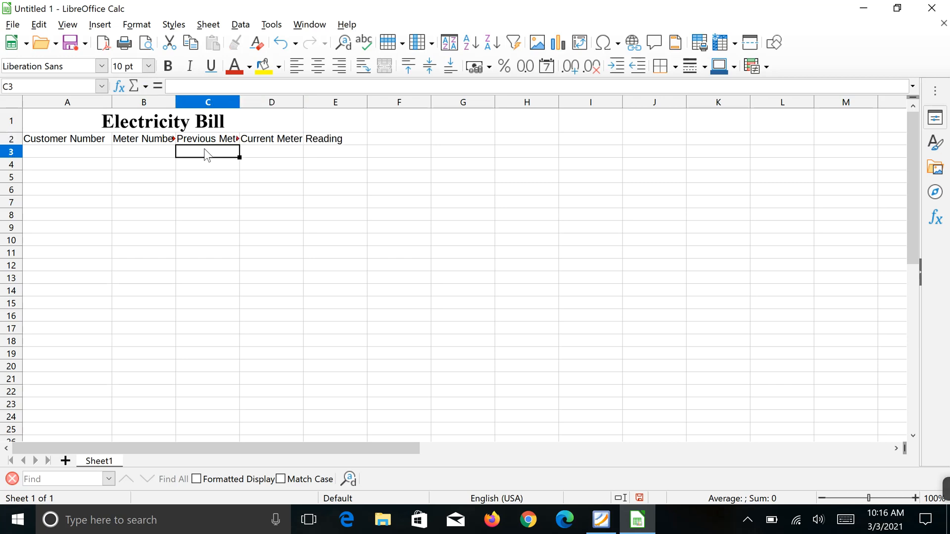
- Fit column C's width to the "Previous Meter Reading" heading
{"action": "left_click", "coordinate": [145, 142]}
{"action": "double_click", "coordinate": [156, 144]}
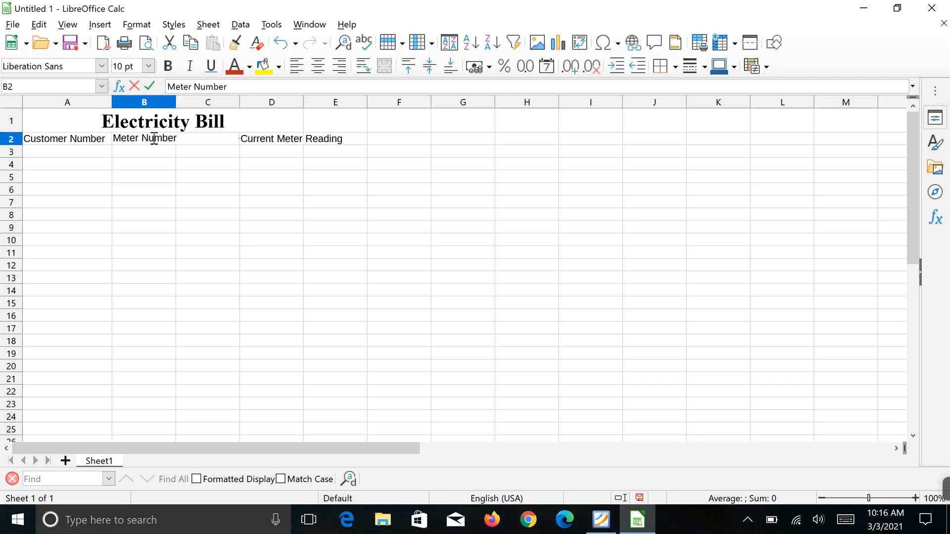
{"action": "left_click", "coordinate": [161, 105]}
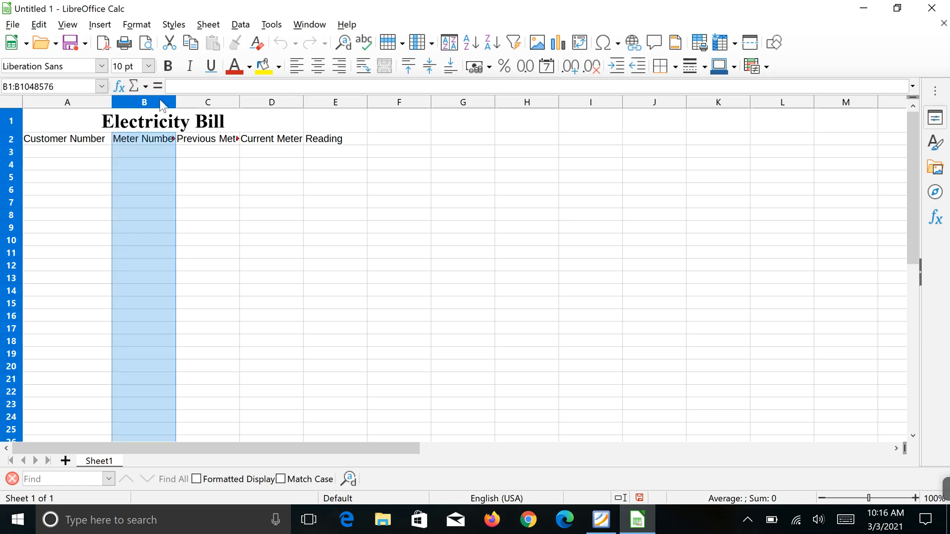
{"action": "left_click", "coordinate": [178, 102]}
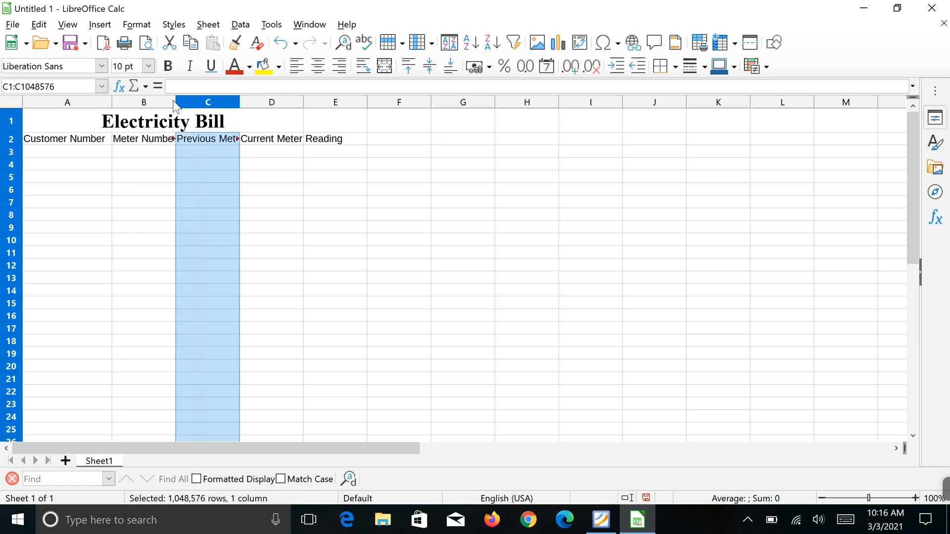
{"action": "left_click", "coordinate": [176, 101]}
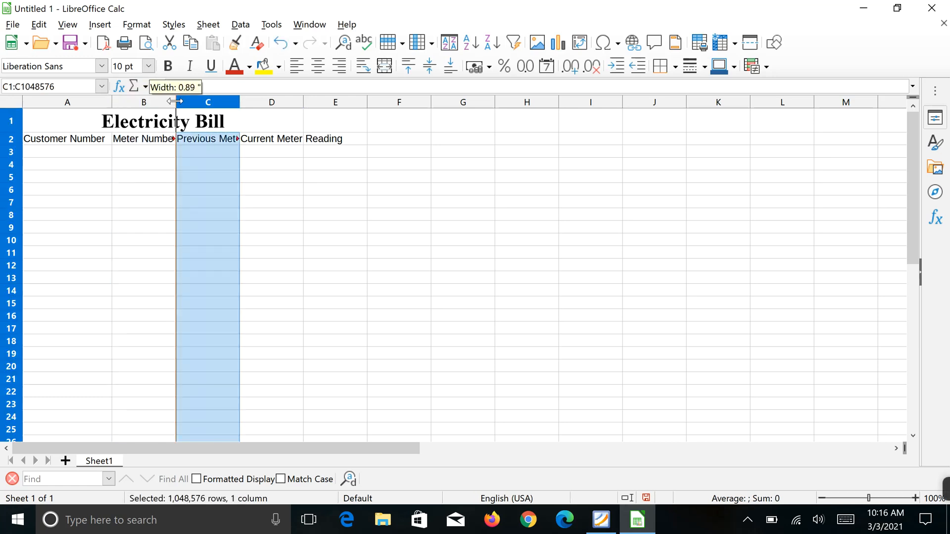
{"action": "double_click", "coordinate": [239, 101]}
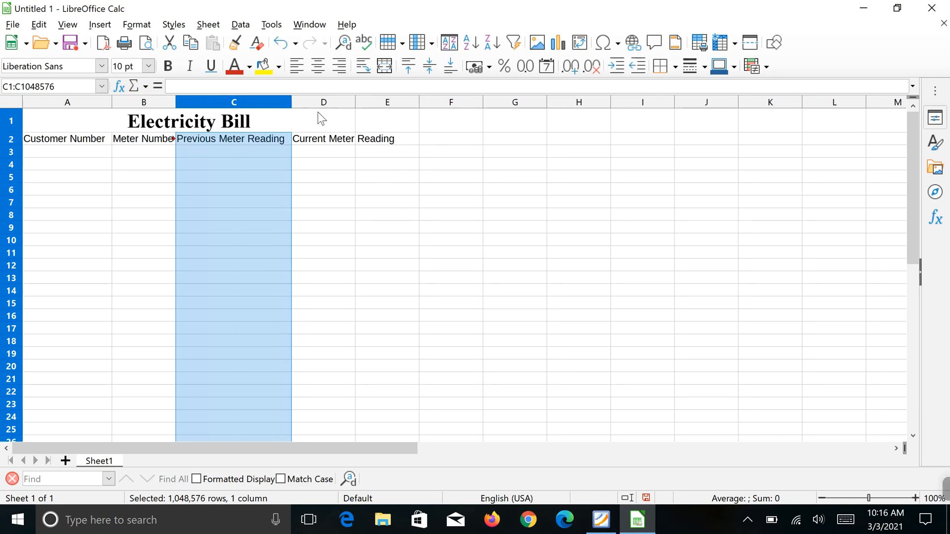
- Widen column D so that the whole "Current Meter Reading" heading fits inside it
{"action": "left_click", "coordinate": [354, 102]}
{"action": "left_click", "coordinate": [371, 141]}
{"action": "left_click", "coordinate": [345, 145]}
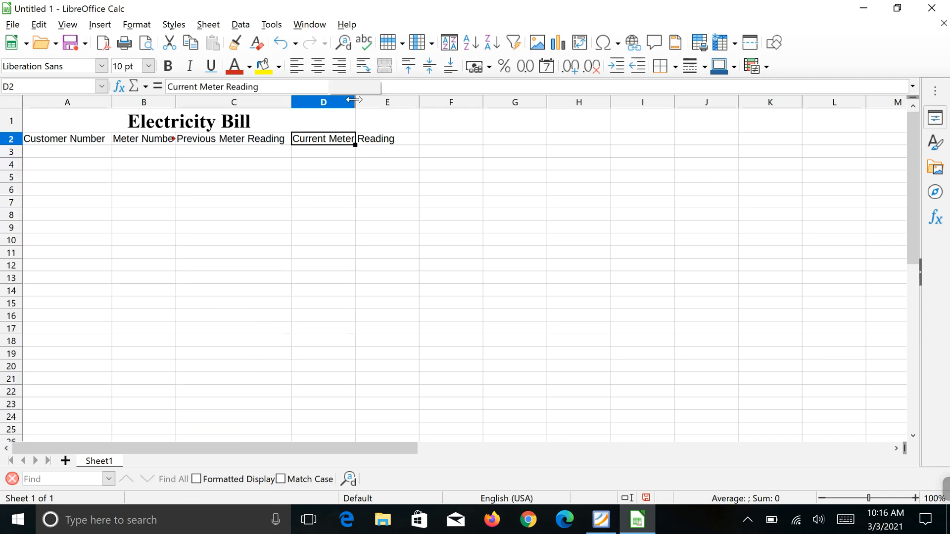
{"action": "left_click_drag", "start_coordinate": [354, 101], "coordinate": [405, 101]}
{"action": "left_click", "coordinate": [365, 157]}
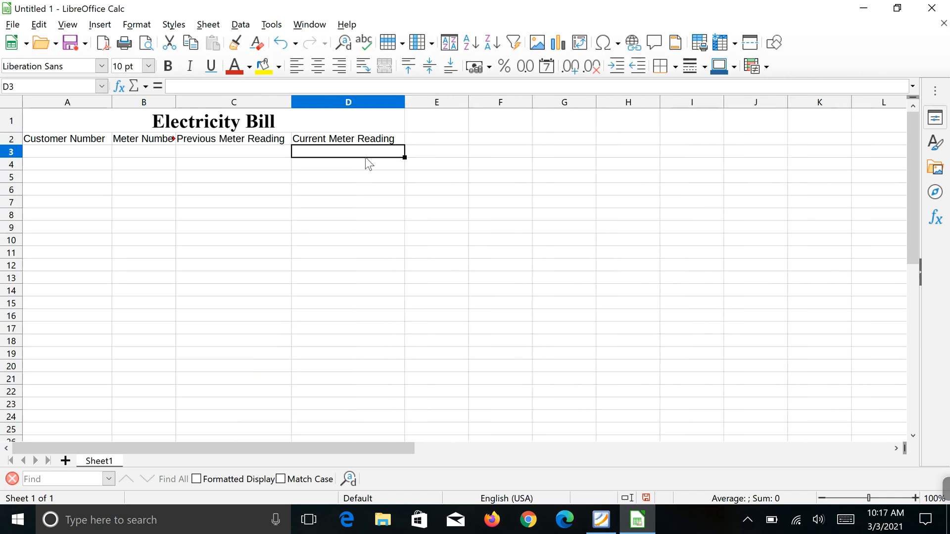
- Enter the heading "Units Consumed" in cell E2, checking the exercise text in Foxit Reader, and fit column E's width to it
{"action": "left_click", "coordinate": [437, 141]}
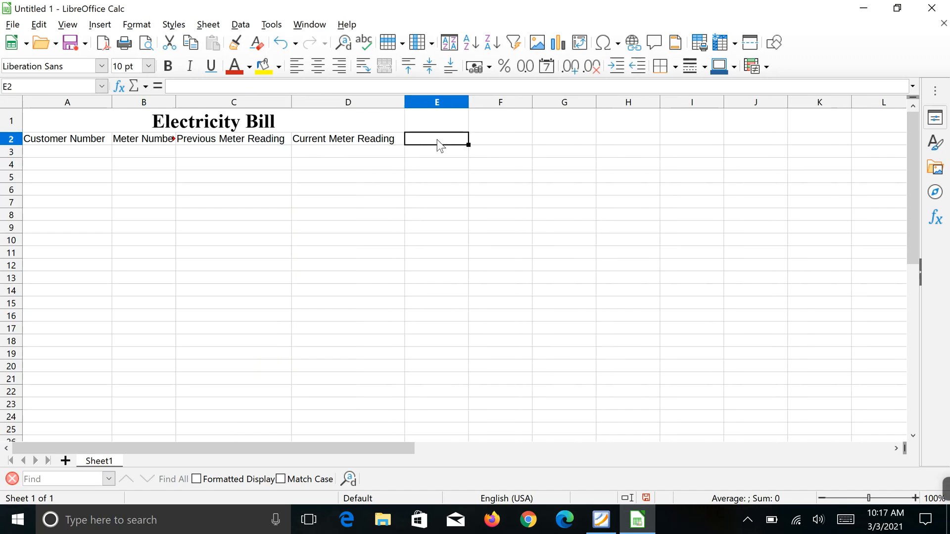
{"action": "type", "text": "U"}
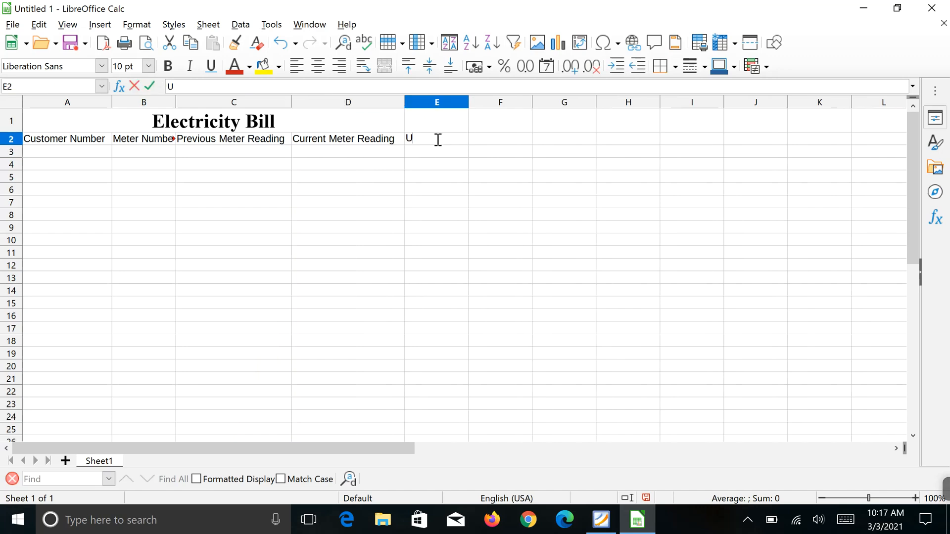
{"action": "left_click", "coordinate": [602, 520]}
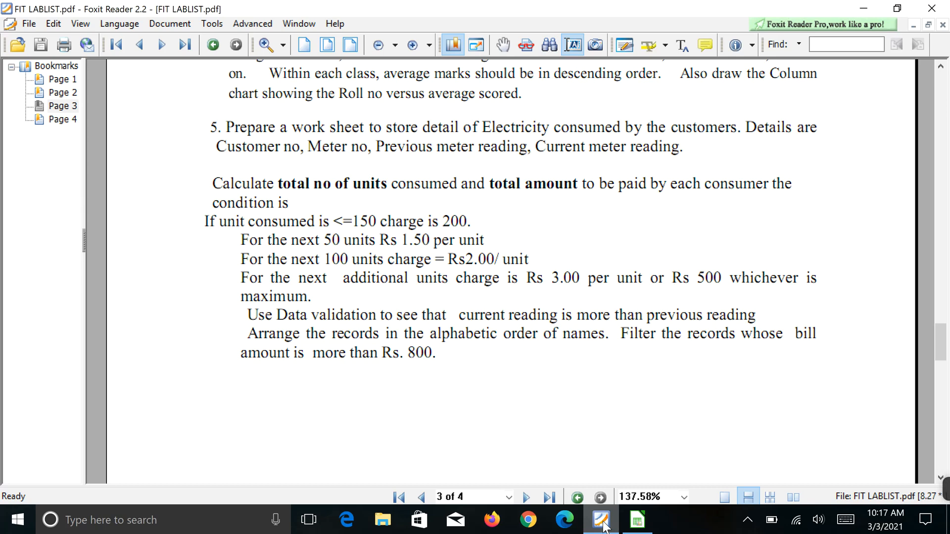
{"action": "left_click", "coordinate": [639, 520]}
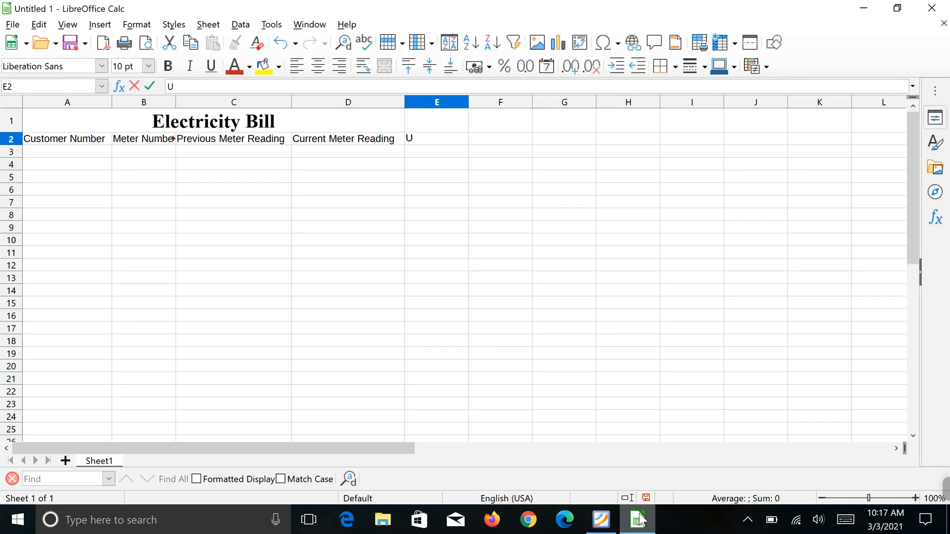
{"action": "type", "text": "Units Consumed"}
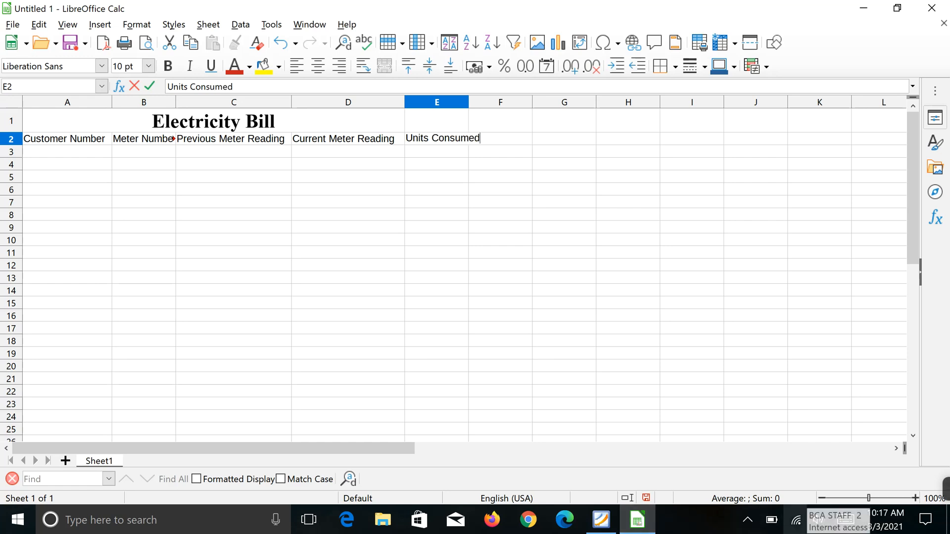
{"action": "key", "text": "Tab"}
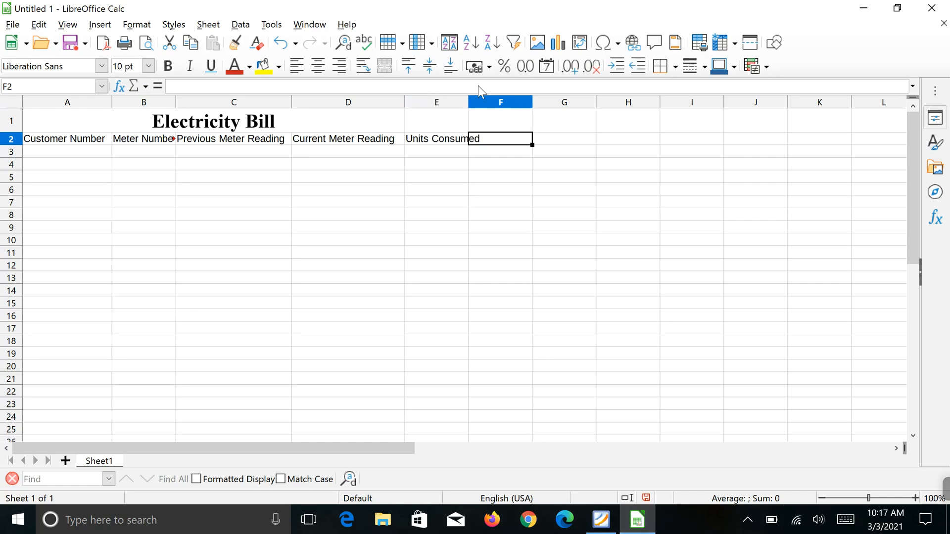
{"action": "double_click", "coordinate": [468, 103]}
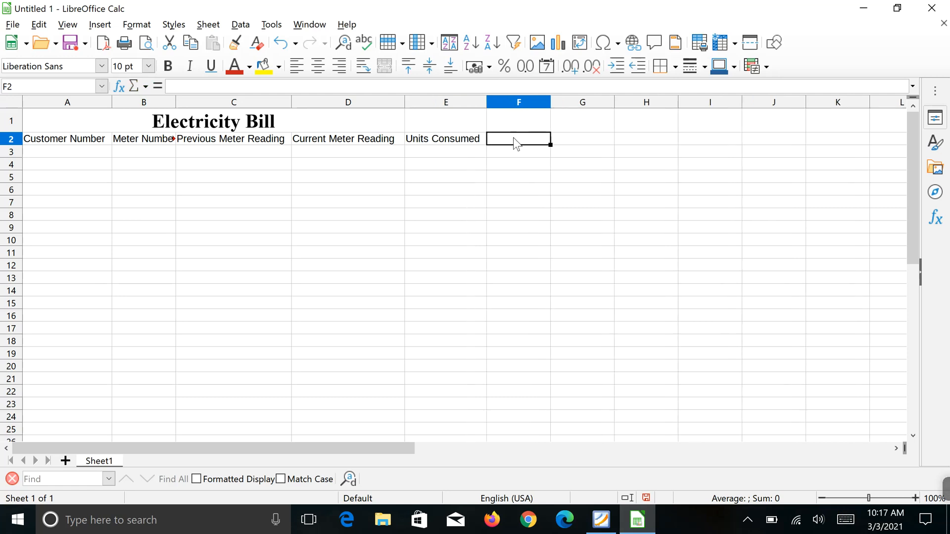
- Enter the heading "Total Amount" in cell F2
{"action": "type", "text": "Tota"}
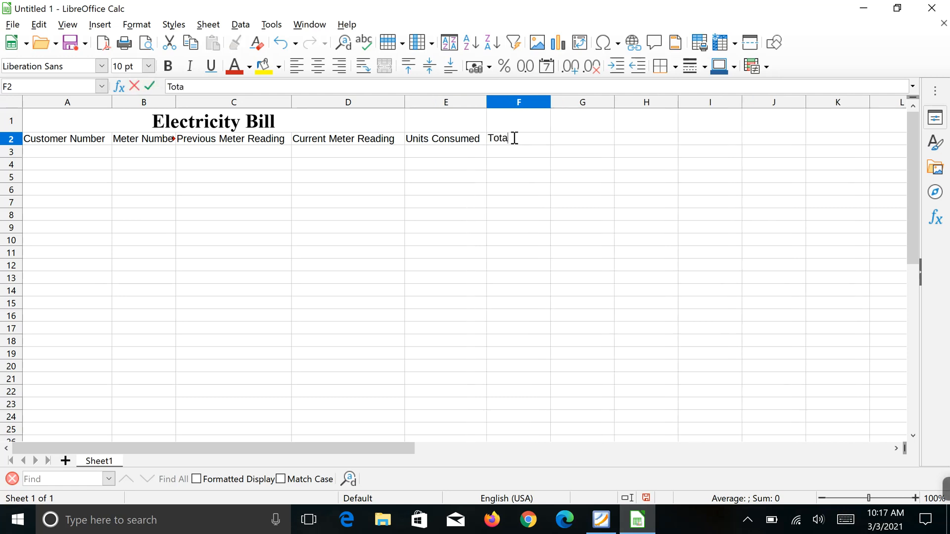
{"action": "type", "text": "l Amoun"}
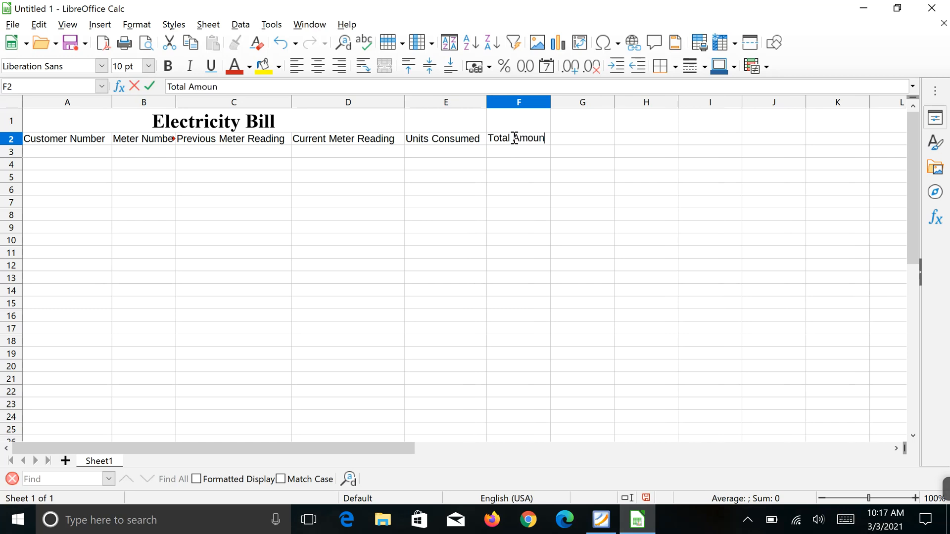
{"action": "type", "text": "t to be"}
{"action": "key", "text": "BackSpace"}
{"action": "key", "text": "BackSpace"}
{"action": "key", "text": "BackSpace"}
{"action": "key", "text": "BackSpace"}
{"action": "key", "text": "BackSpace"}
{"action": "key", "text": "BackSpace"}
{"action": "key", "text": "Tab"}
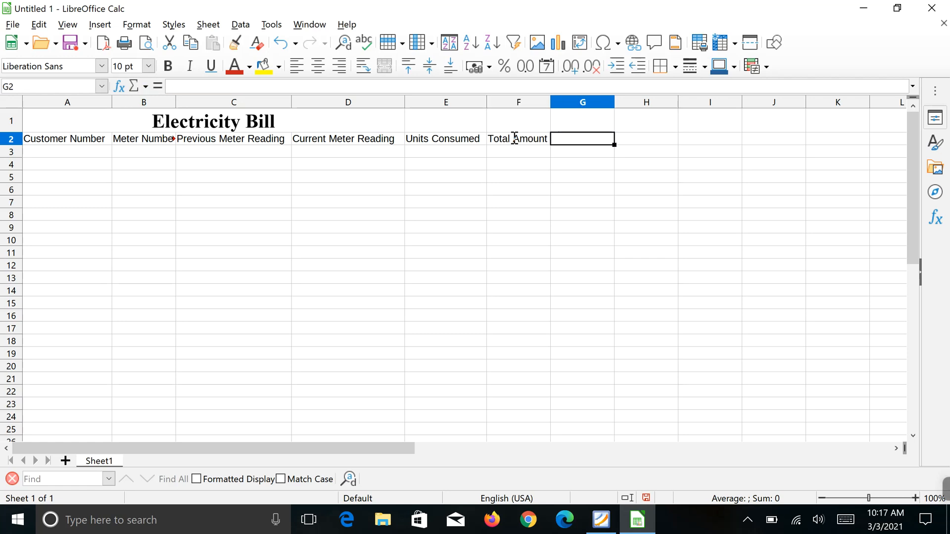
- Make the column headings in cells A2:F2 bold
{"action": "left_click", "coordinate": [40, 140]}
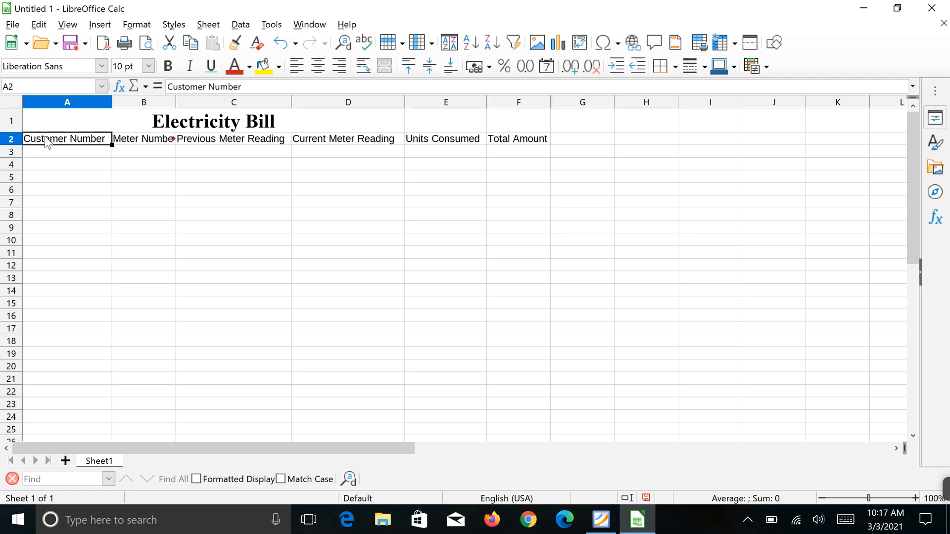
{"action": "left_click", "coordinate": [545, 140], "text": "shift"}
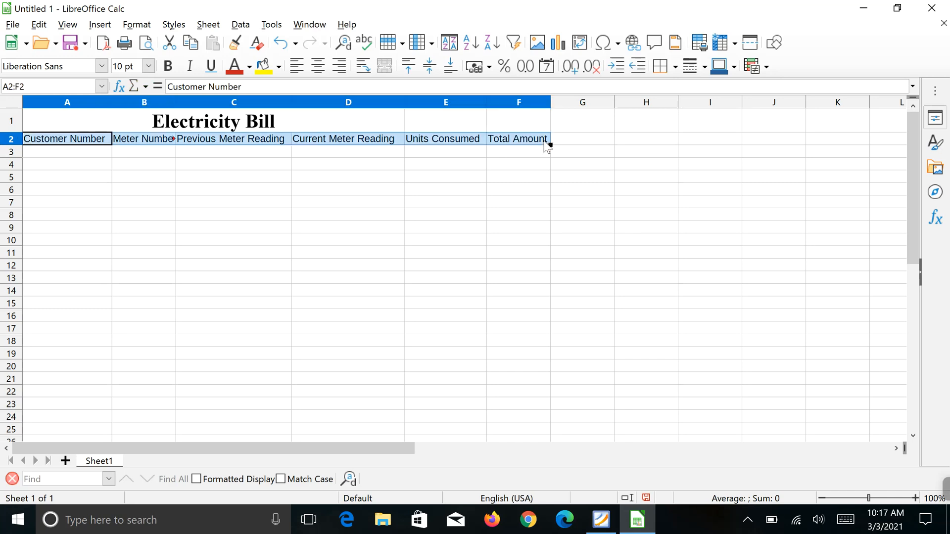
{"action": "left_click", "coordinate": [85, 152]}
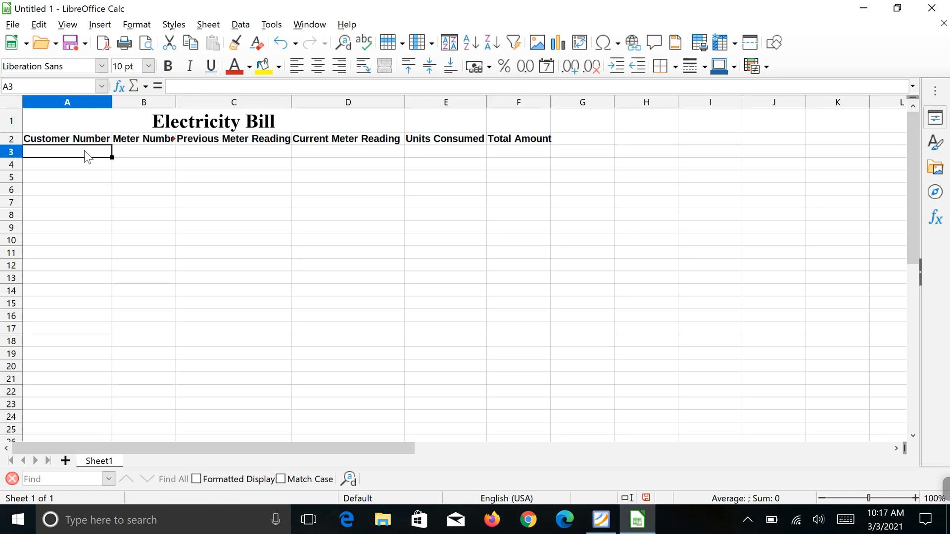
- Enter the first record's customer number in cell A3 and its meter number in cell B3
{"action": "type", "text": "01"}
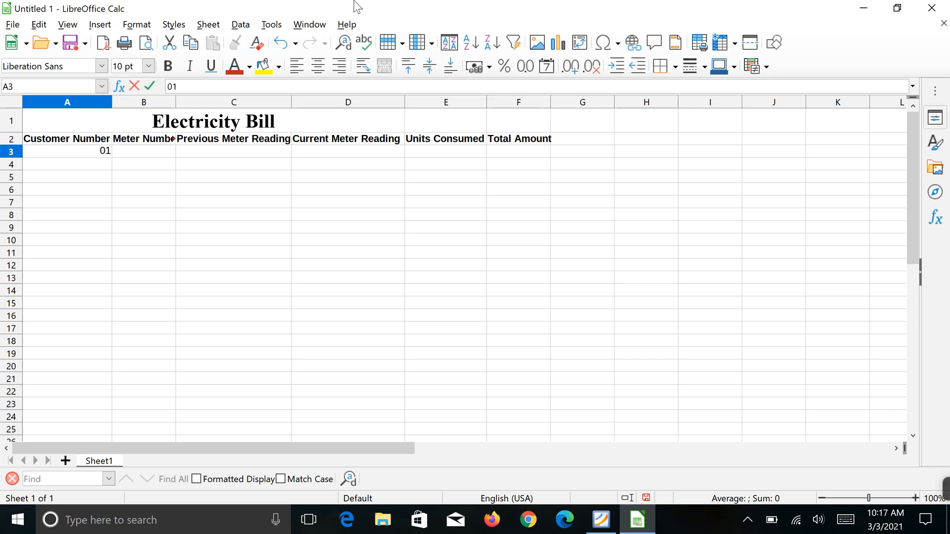
{"action": "key", "text": "BackSpace"}
{"action": "key", "text": "BackSpace"}
{"action": "type", "text": "101"}
{"action": "left_click", "coordinate": [143, 152]}
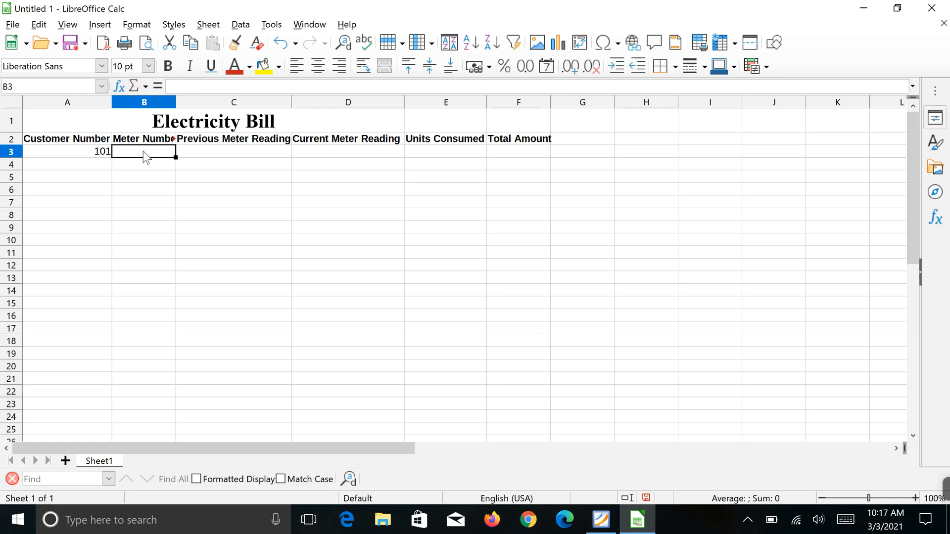
{"action": "type", "text": "101"}
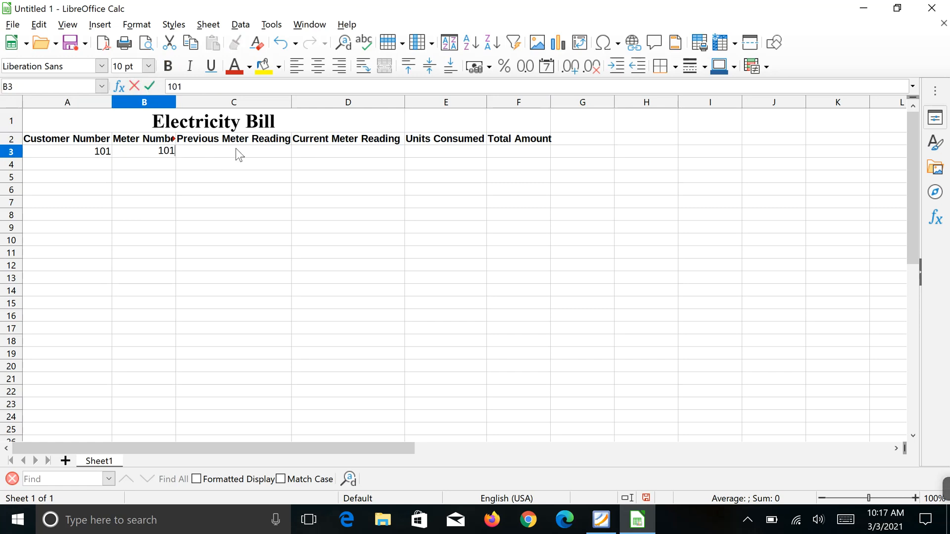
- Enter 650 as the first record's previous meter reading in cell C3
{"action": "left_click", "coordinate": [235, 151]}
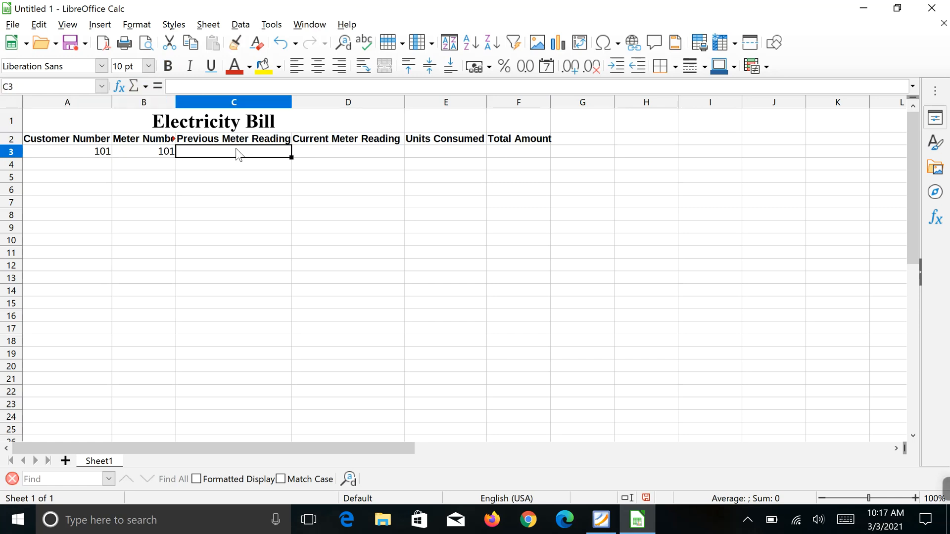
{"action": "type", "text": "6"}
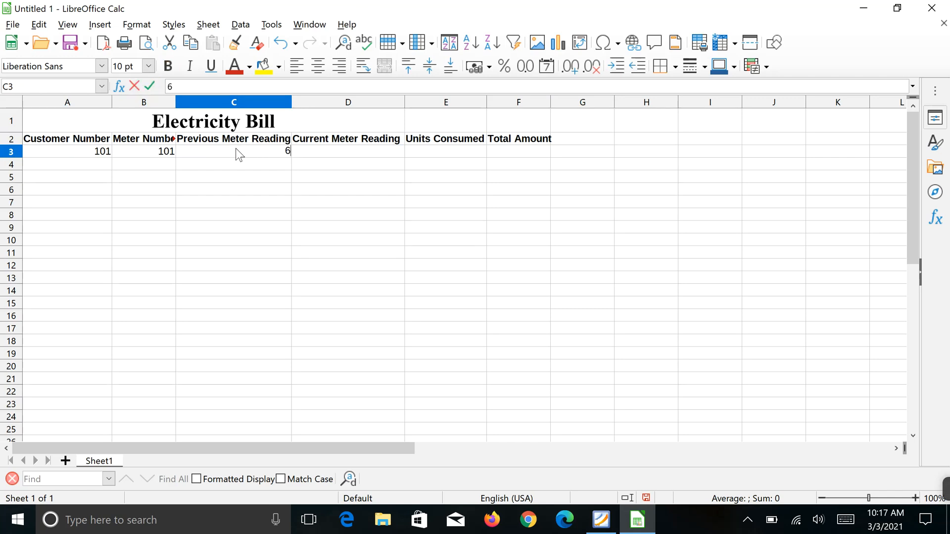
{"action": "type", "text": "50"}
{"action": "left_click", "coordinate": [341, 150]}
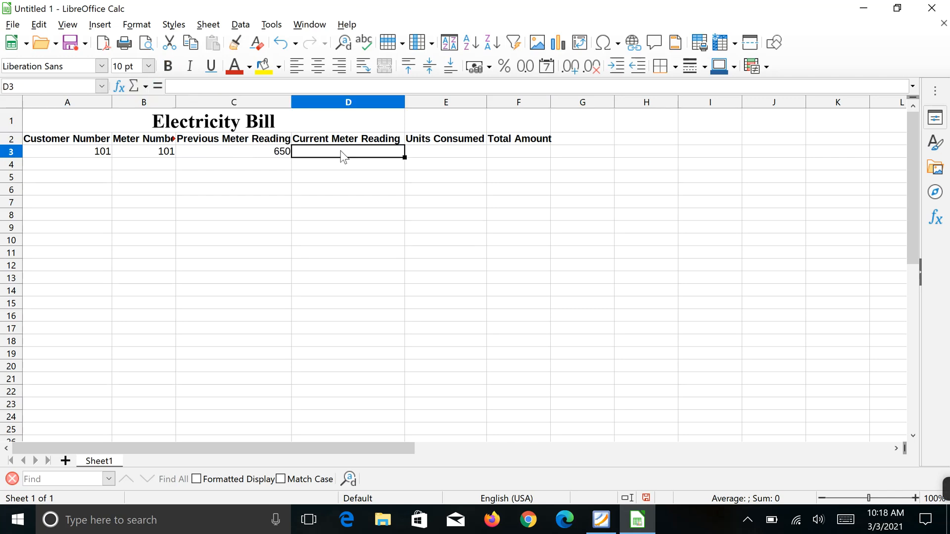
- Select the Current Meter Reading column and consult exercise 5's data validation requirement in the lab list PDF, returning to the worksheet
{"action": "left_click", "coordinate": [342, 98]}
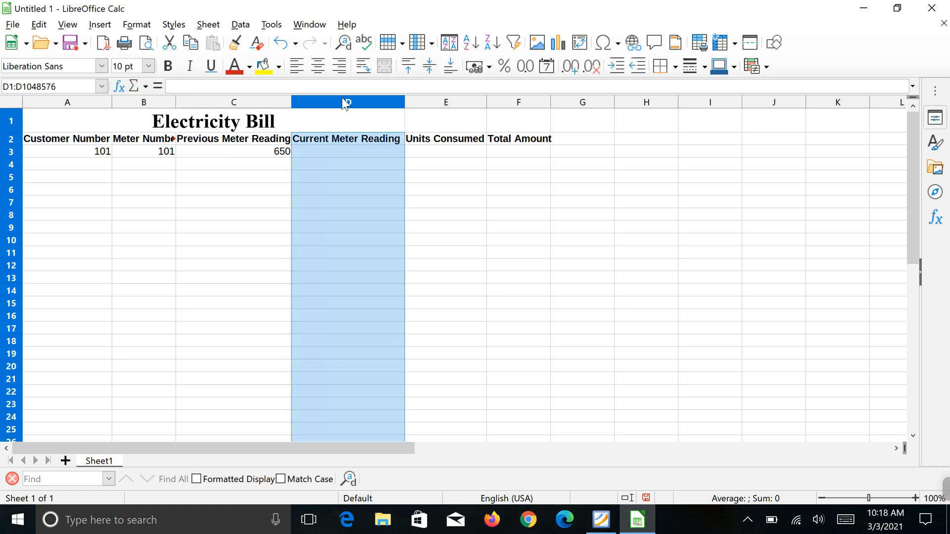
{"action": "left_click", "coordinate": [236, 26]}
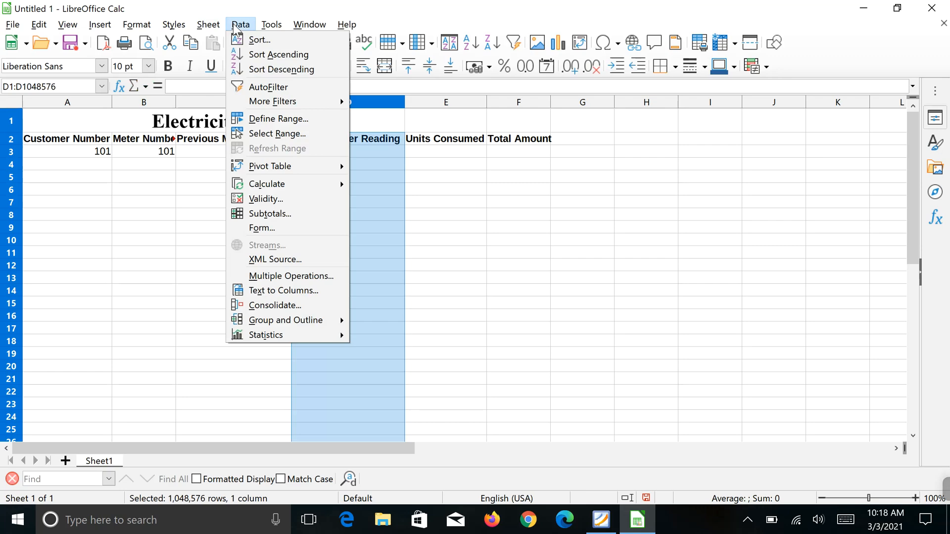
{"action": "left_click", "coordinate": [601, 530]}
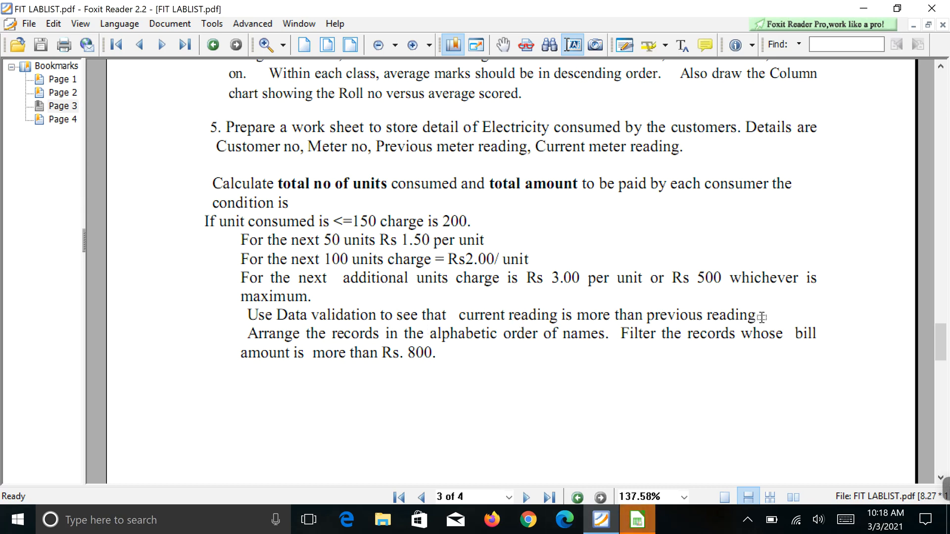
{"action": "left_click", "coordinate": [636, 530]}
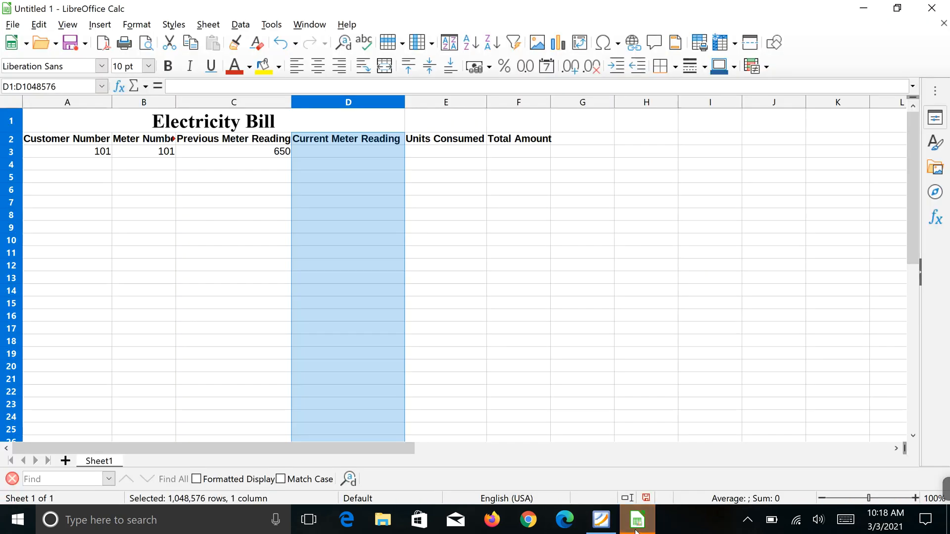
- Apply a validity rule to column D that allows only Whole Numbers greater than a minimum of c
{"action": "left_click", "coordinate": [241, 25]}
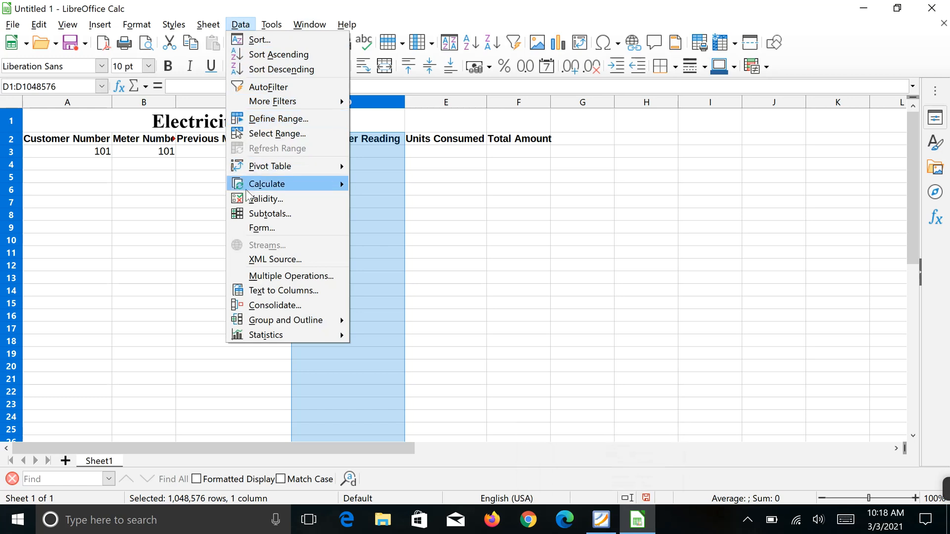
{"action": "left_click", "coordinate": [261, 198]}
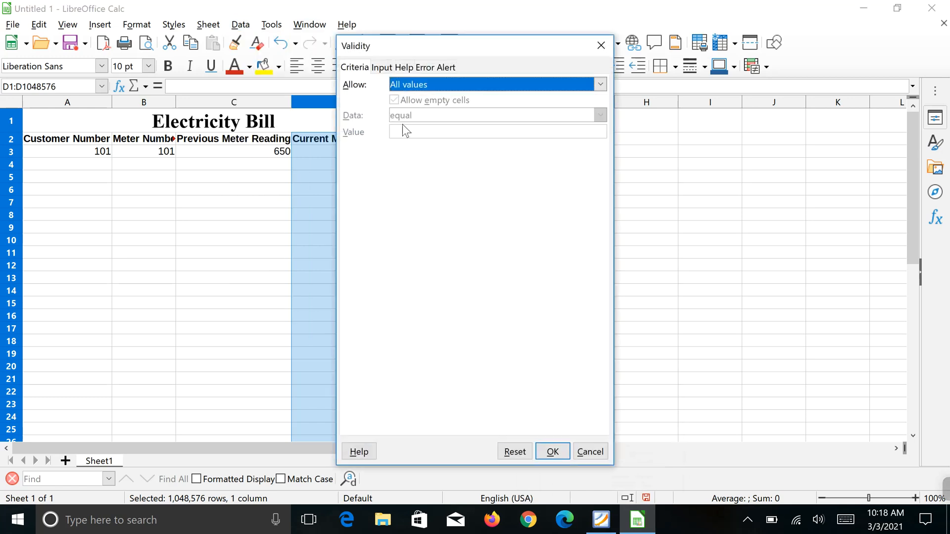
{"action": "left_click", "coordinate": [482, 86]}
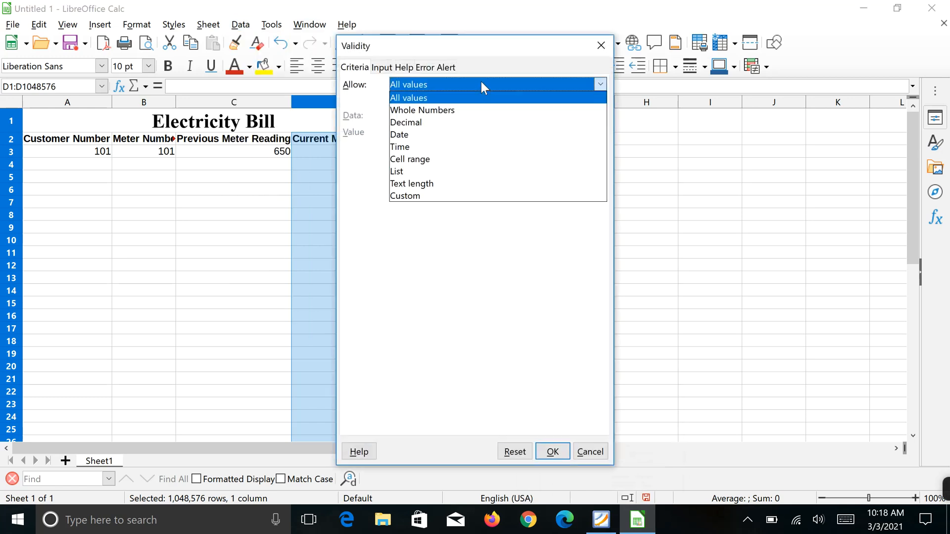
{"action": "left_click", "coordinate": [468, 99]}
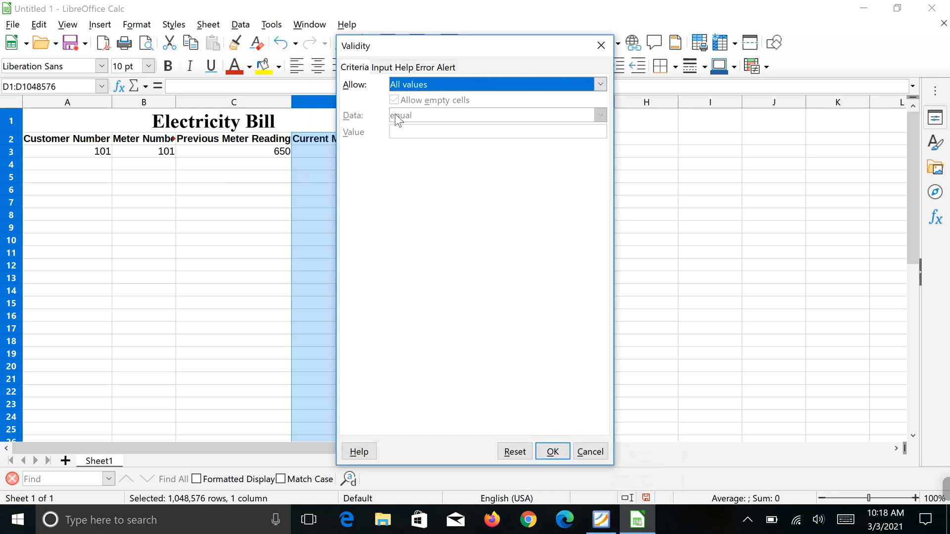
{"action": "left_click", "coordinate": [418, 84]}
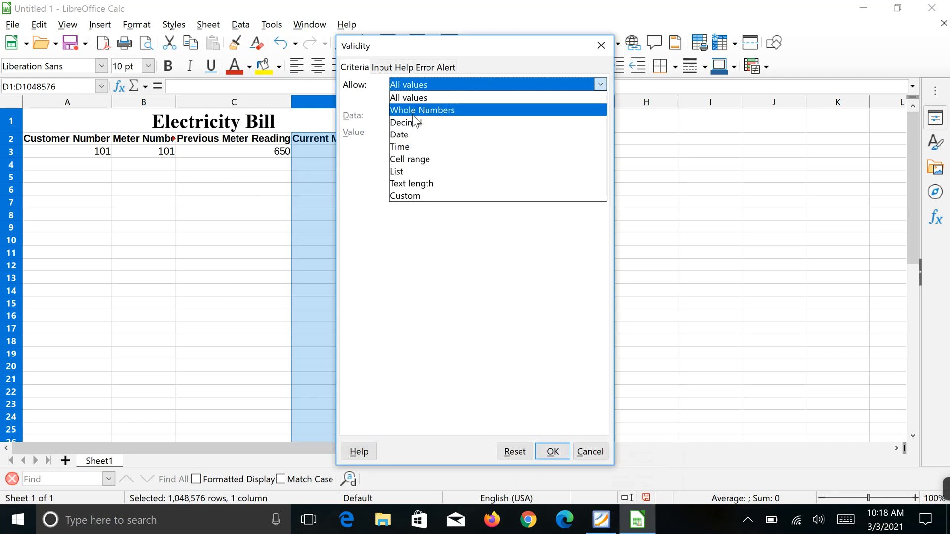
{"action": "left_click", "coordinate": [421, 109]}
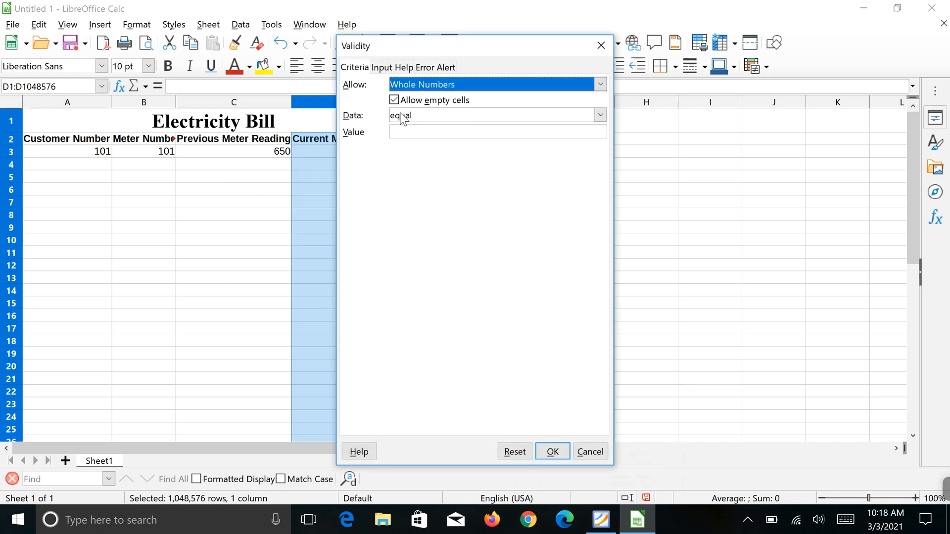
{"action": "left_click", "coordinate": [601, 115]}
{"action": "left_click", "coordinate": [423, 153]}
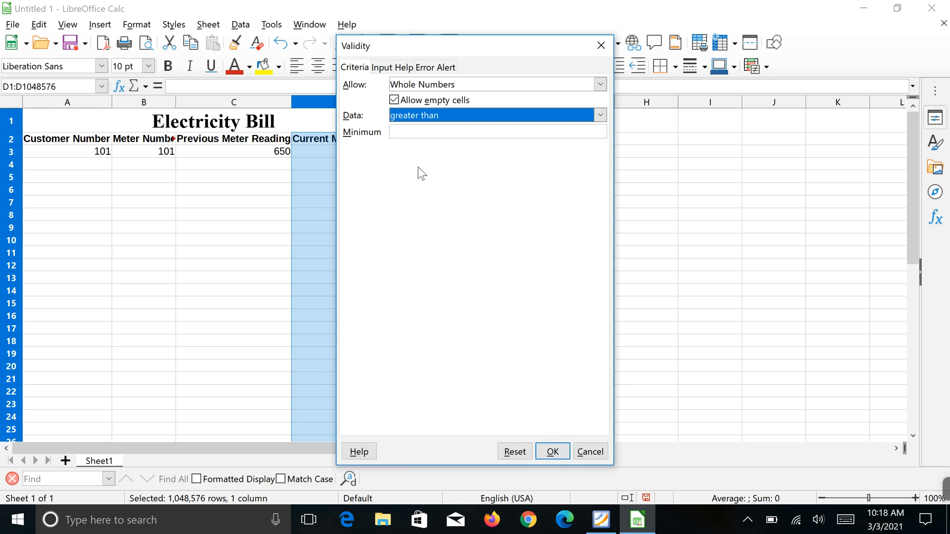
{"action": "left_click", "coordinate": [436, 132]}
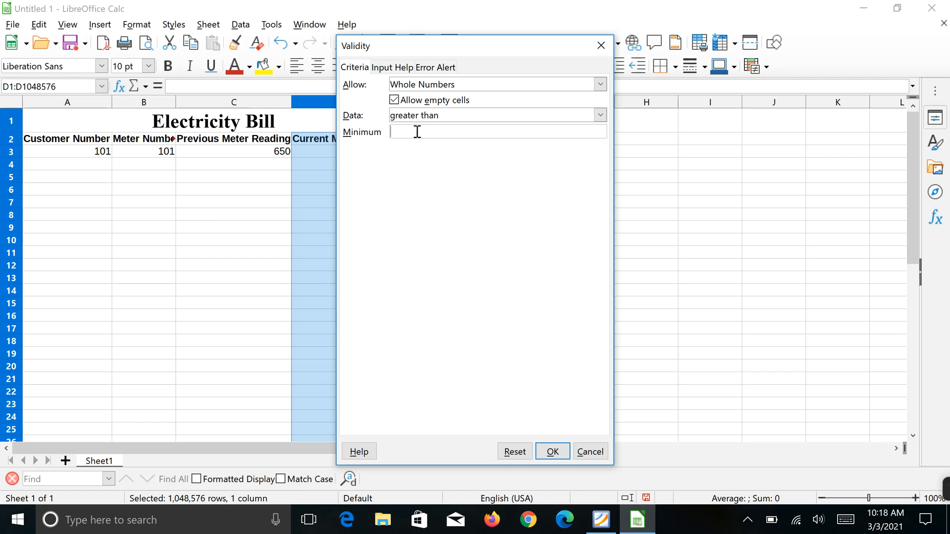
{"action": "type", "text": "C"}
{"action": "left_click", "coordinate": [552, 453]}
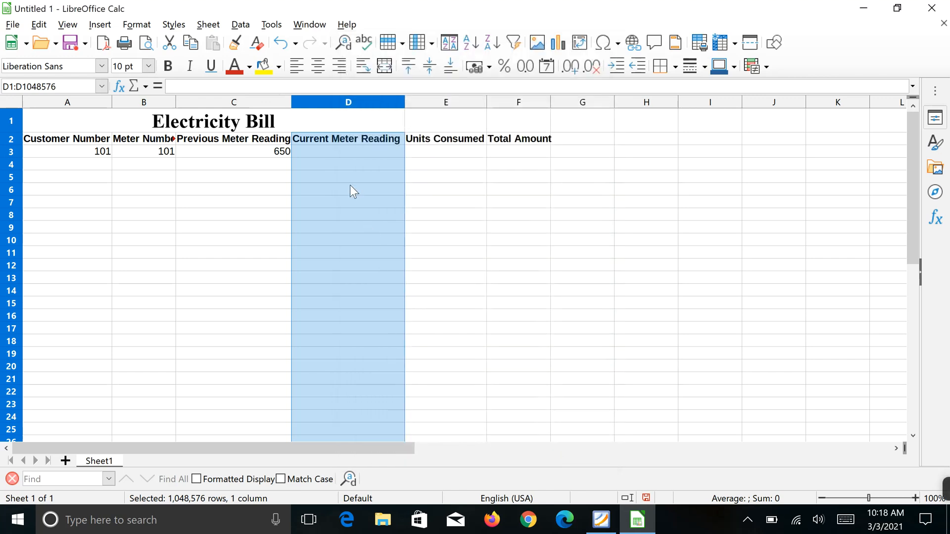
- Enter 640 as the first record's current meter reading in cell D3 to test the validity rule
{"action": "left_click", "coordinate": [349, 154]}
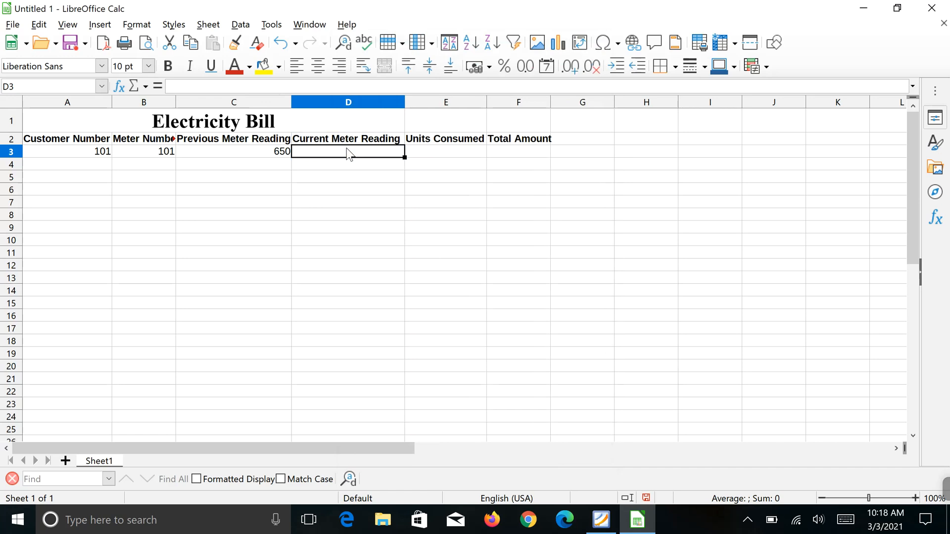
{"action": "type", "text": "640"}
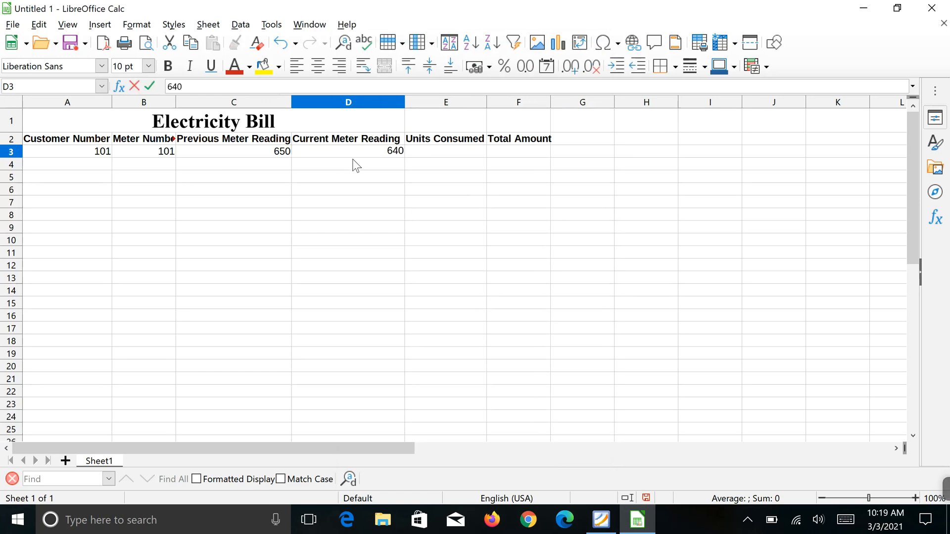
{"action": "key", "text": "Return"}
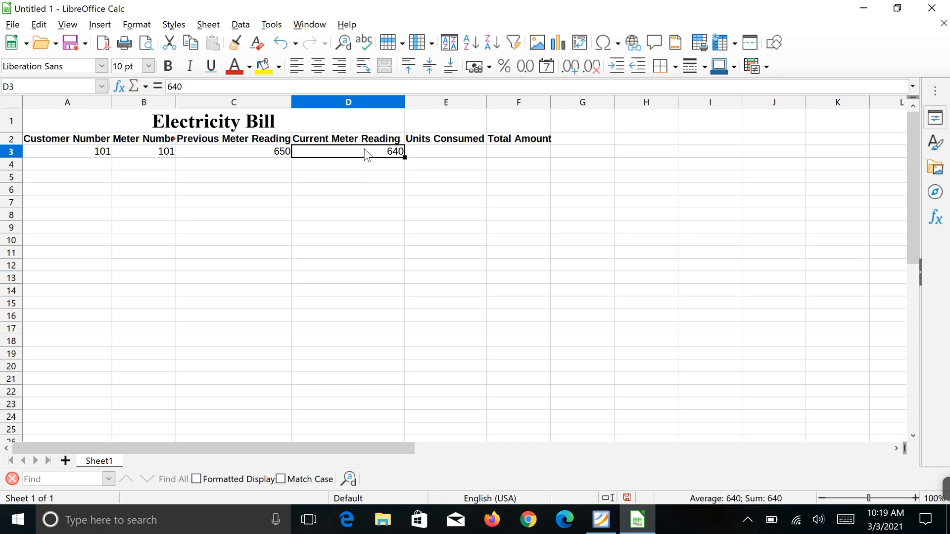
- Correct the validity rule of cell D3 so that its minimum is c3
{"action": "left_click", "coordinate": [243, 25]}
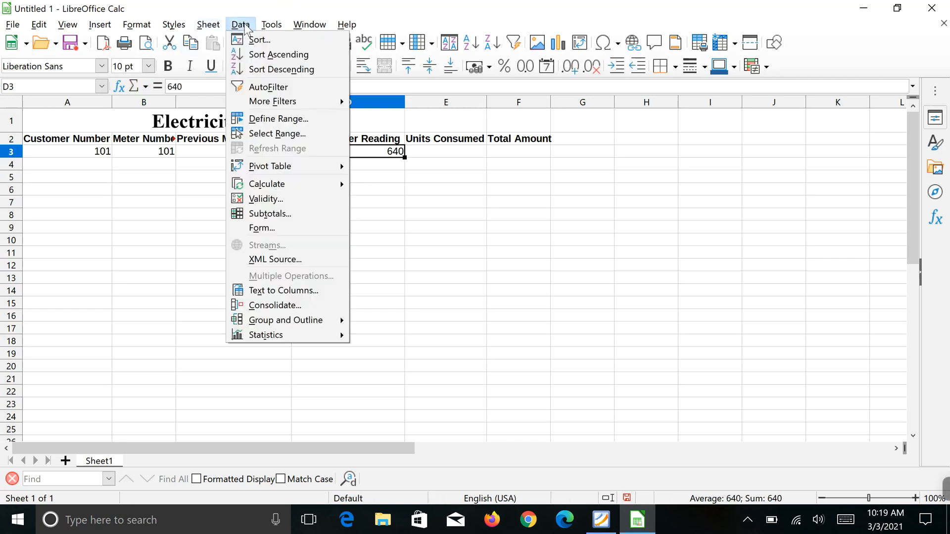
{"action": "left_click", "coordinate": [259, 196]}
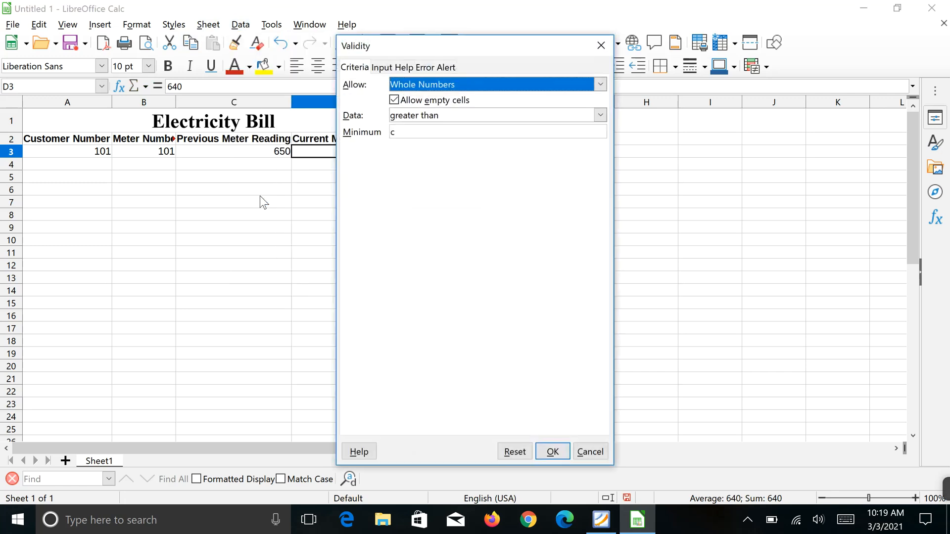
{"action": "left_click", "coordinate": [402, 136]}
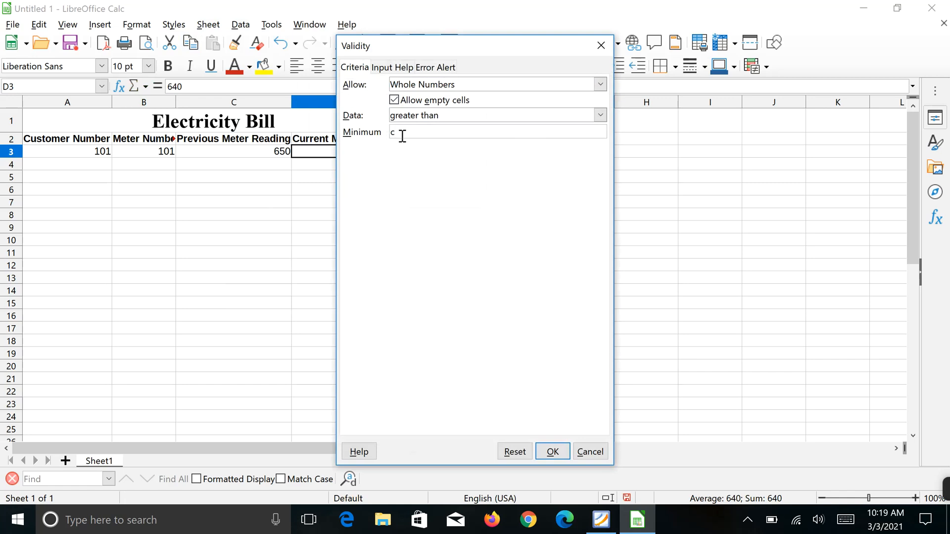
{"action": "type", "text": "3"}
- Give the rule's Stop error alert the title "Meter Reading must be greater than previous Meter reading" and apply it
{"action": "left_click", "coordinate": [420, 67]}
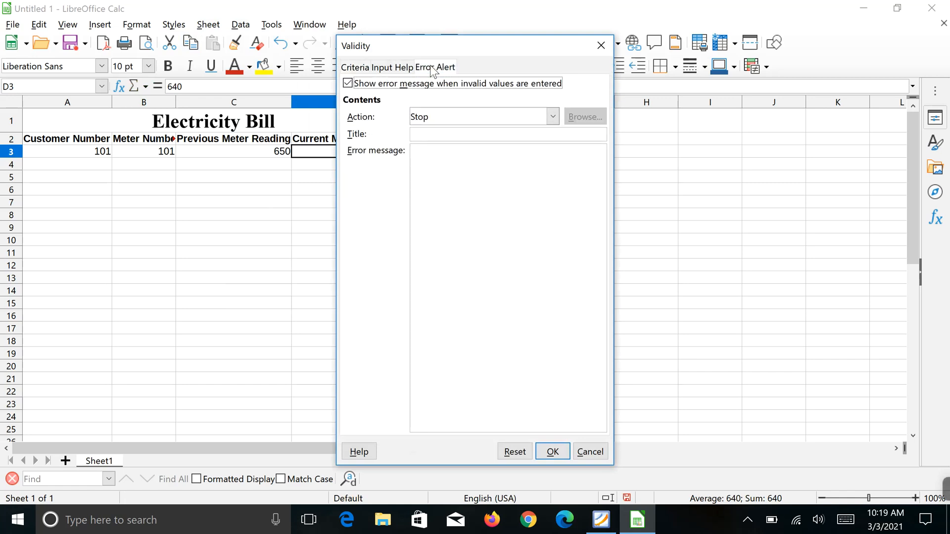
{"action": "left_click", "coordinate": [554, 116]}
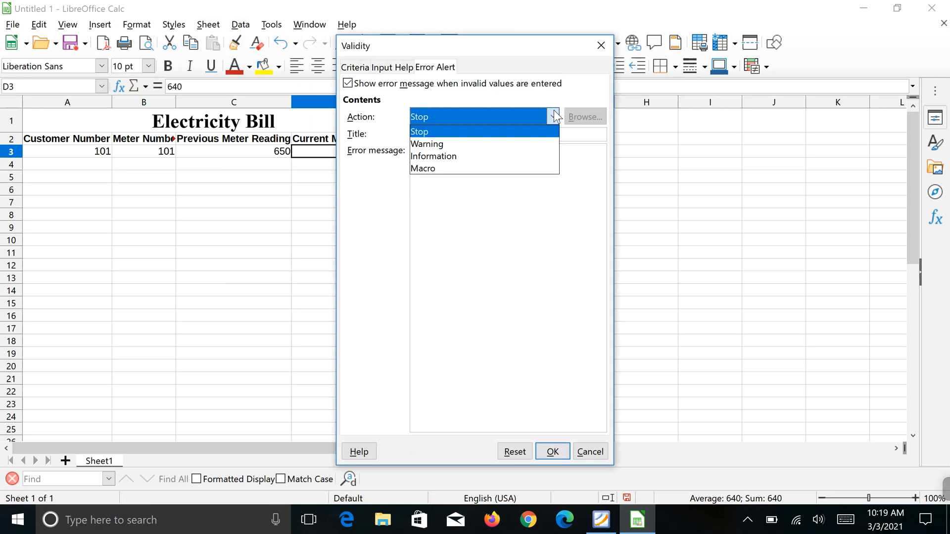
{"action": "left_click", "coordinate": [554, 117]}
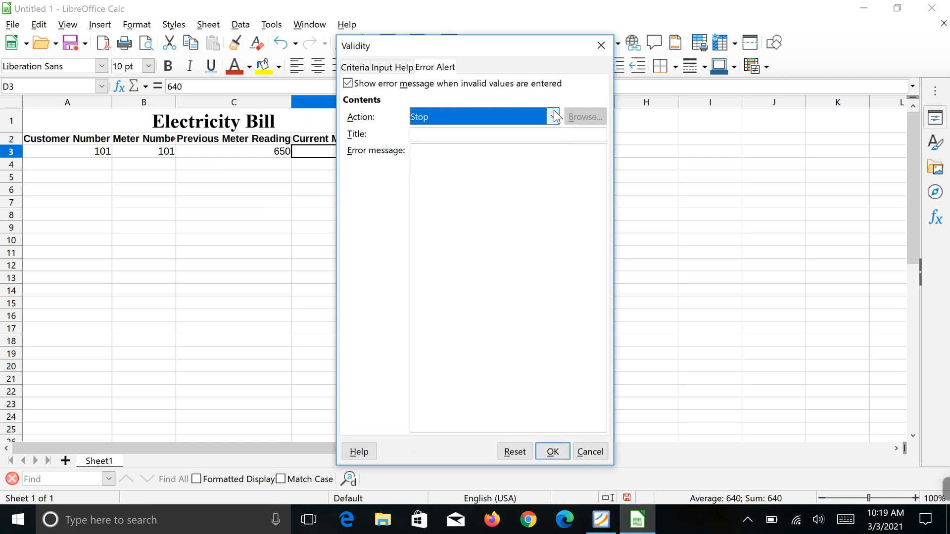
{"action": "left_click", "coordinate": [485, 137]}
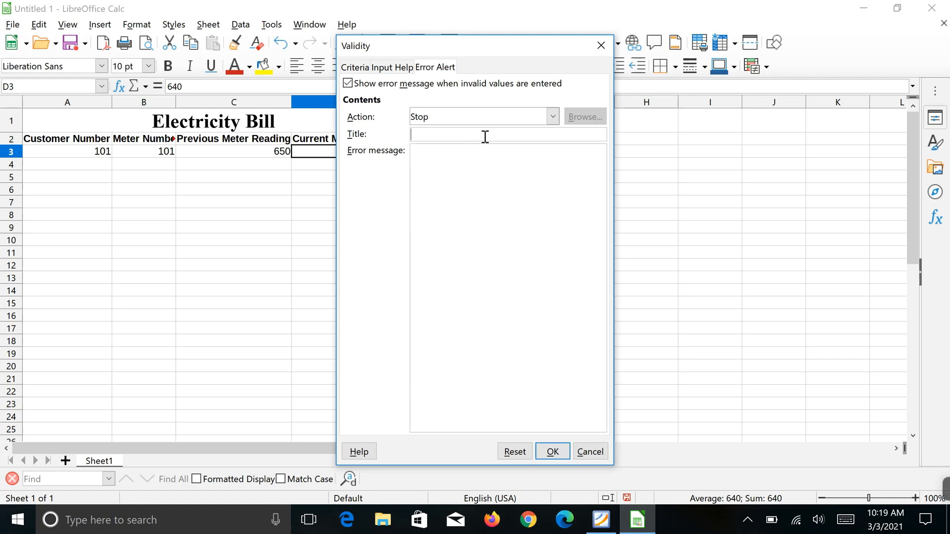
{"action": "type", "text": "Meter Reading M"}
{"action": "key", "text": "BackSpace"}
{"action": "type", "text": "must be greater"}
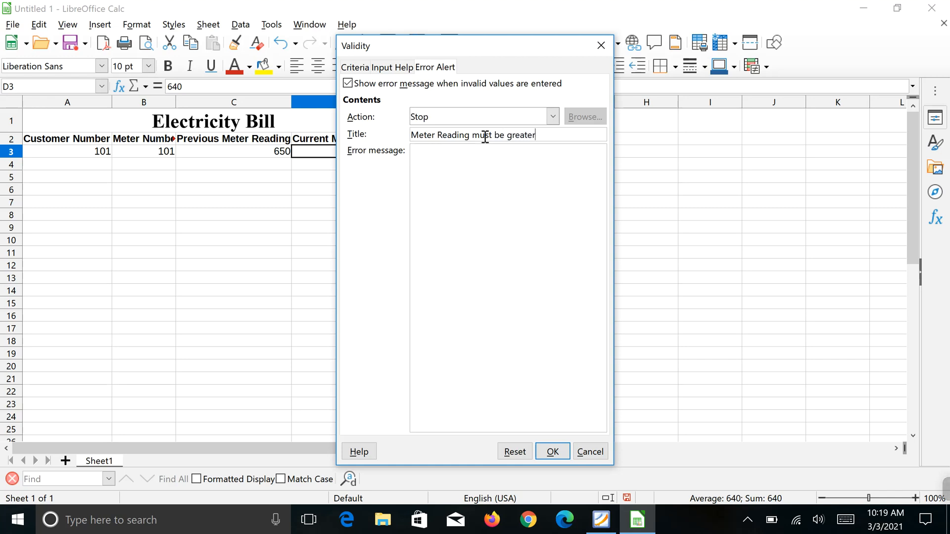
{"action": "type", "text": " than previous M"}
{"action": "key", "text": "BackSpace"}
{"action": "type", "text": "Meter"}
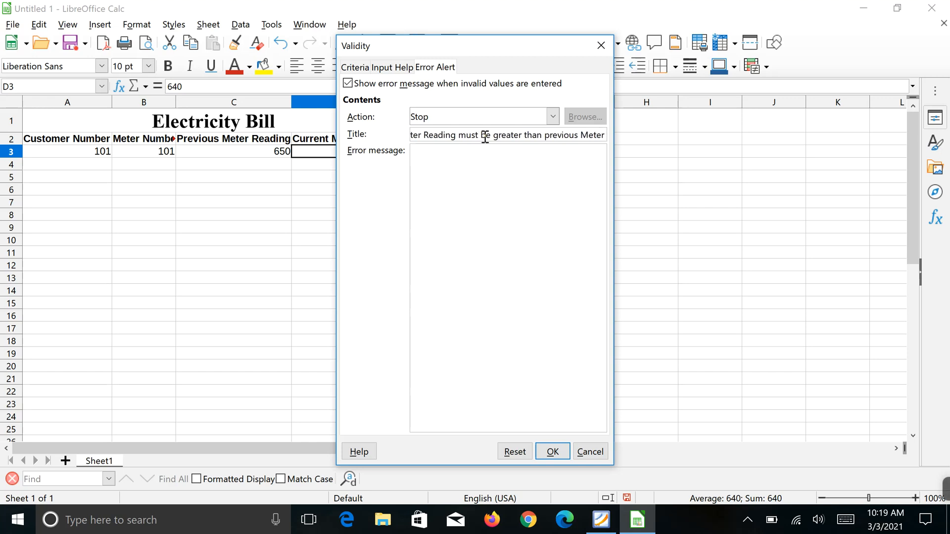
{"action": "type", "text": " reading"}
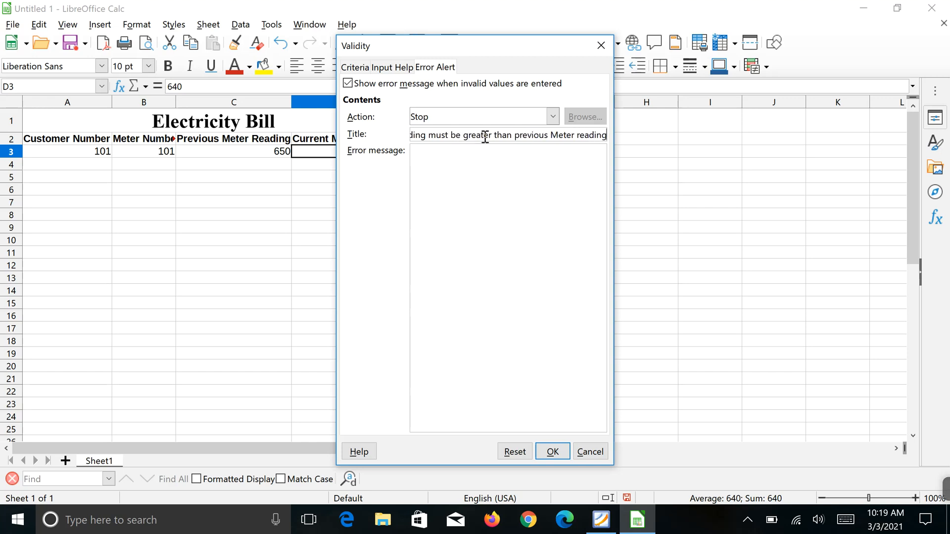
{"action": "left_click", "coordinate": [554, 457]}
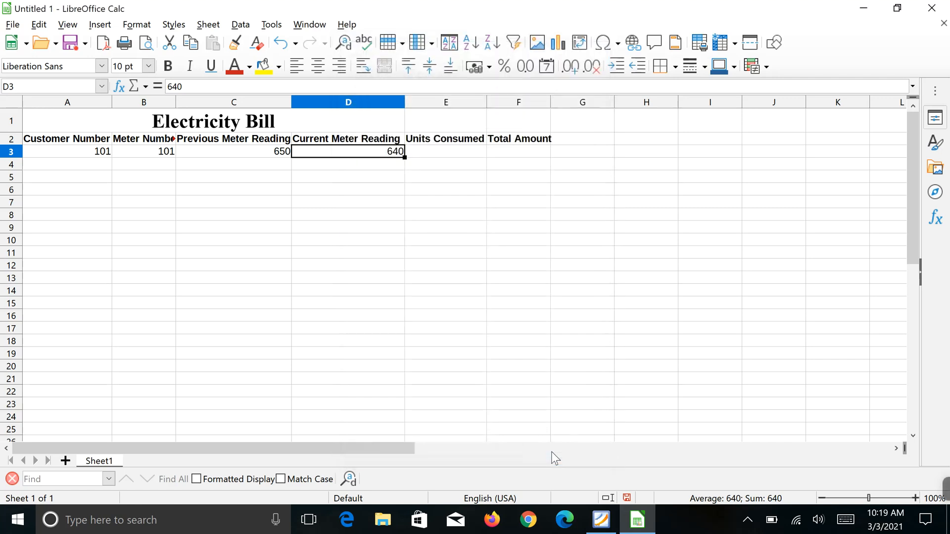
- Clear cell D3 and try entering 640 again to test the corrected validity rule
{"action": "left_click", "coordinate": [384, 169]}
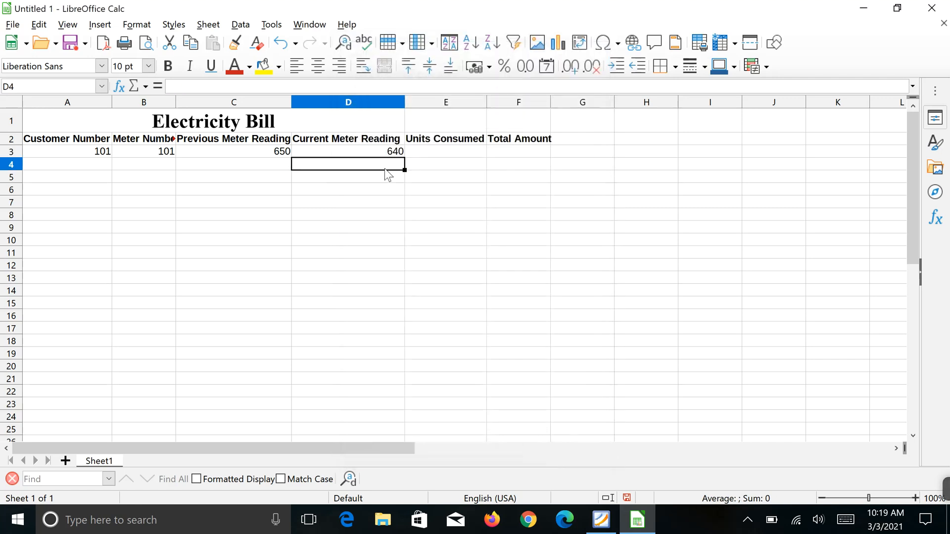
{"action": "left_click", "coordinate": [384, 149]}
{"action": "key", "text": "Delete"}
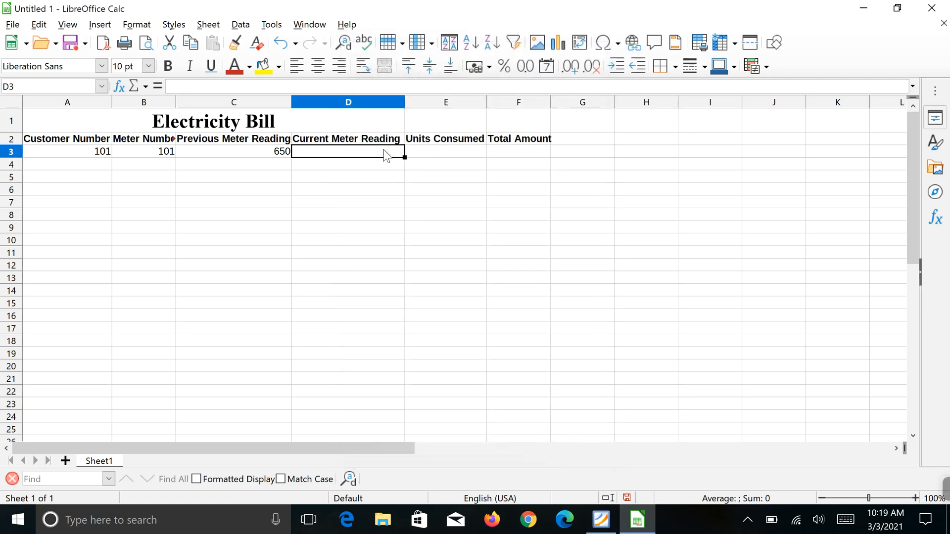
{"action": "type", "text": "640"}
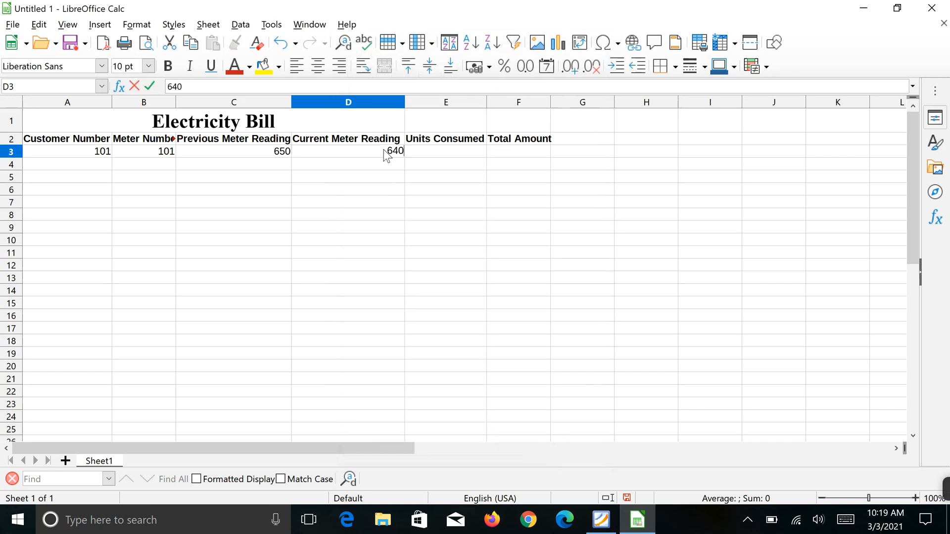
{"action": "key", "text": "Return"}
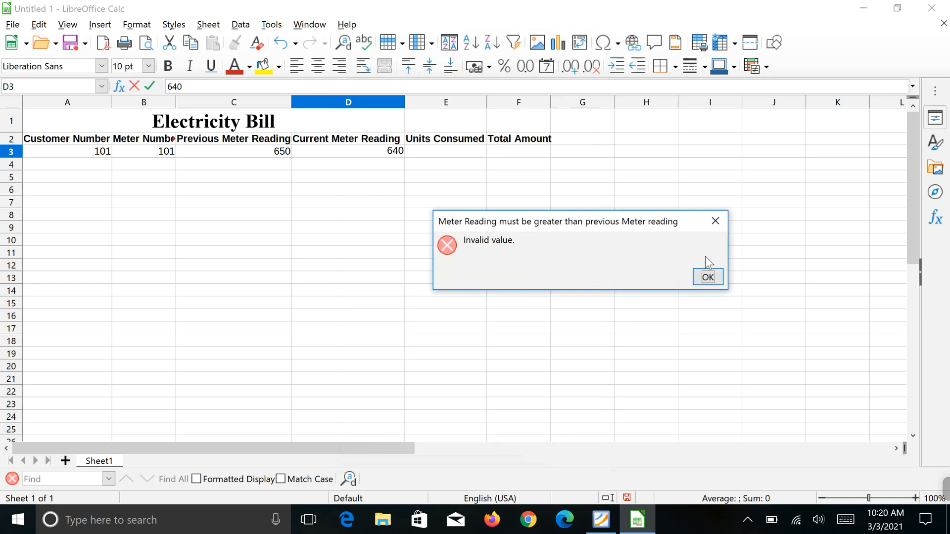
{"action": "left_click", "coordinate": [706, 275]}
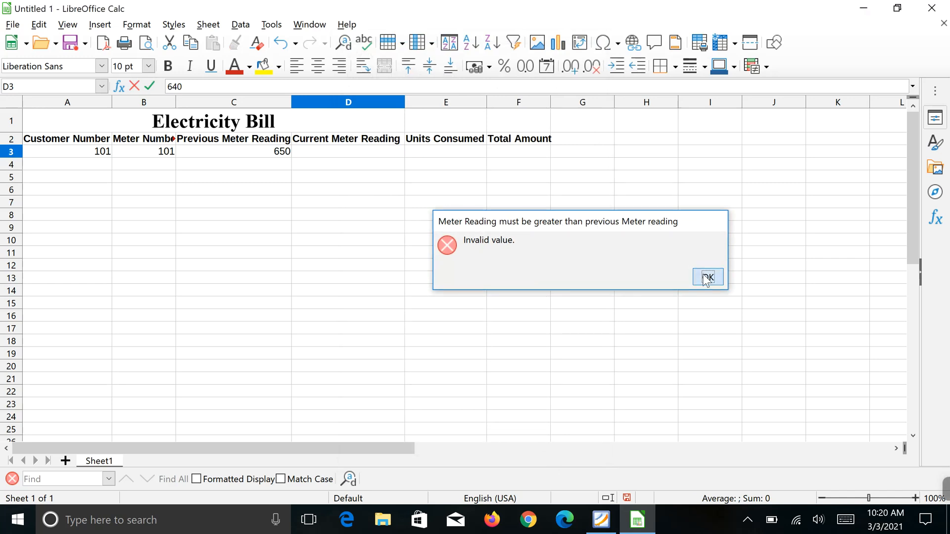
- Enter 700 as the first record's current meter reading in cell D3
{"action": "left_click", "coordinate": [393, 155]}
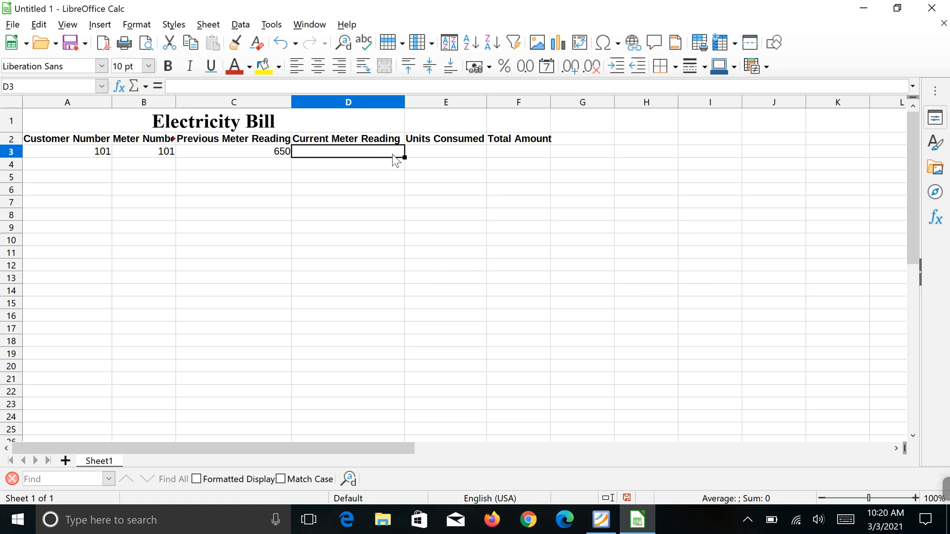
{"action": "double_click", "coordinate": [393, 154]}
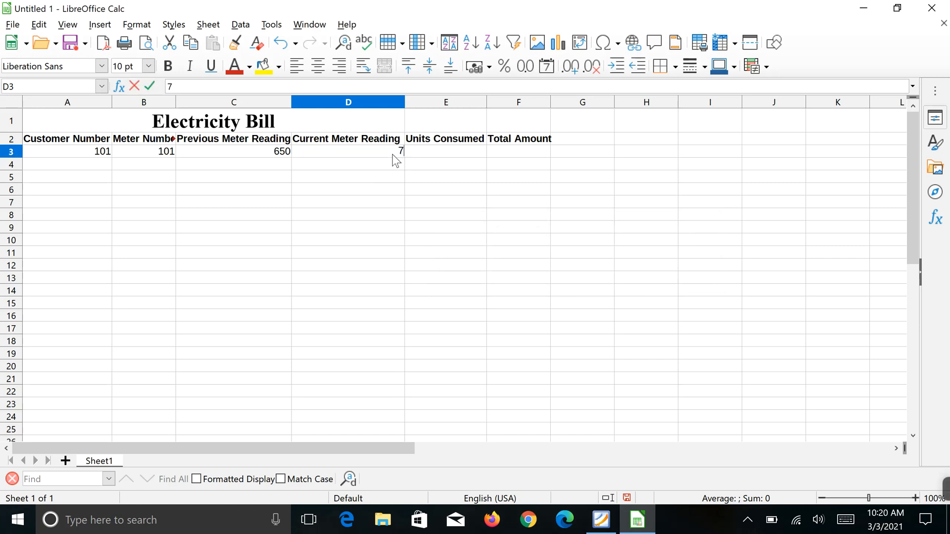
{"action": "type", "text": "700"}
{"action": "left_click", "coordinate": [449, 160]}
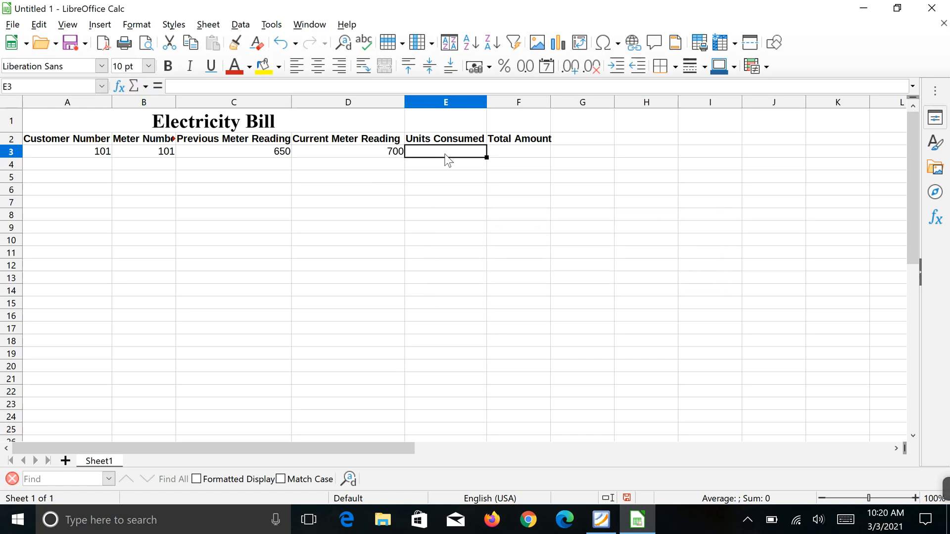
- Calculate the first record's units consumed in cell E3 with the formula =D3-C3
{"action": "left_click", "coordinate": [285, 87]}
{"action": "type", "text": "="}
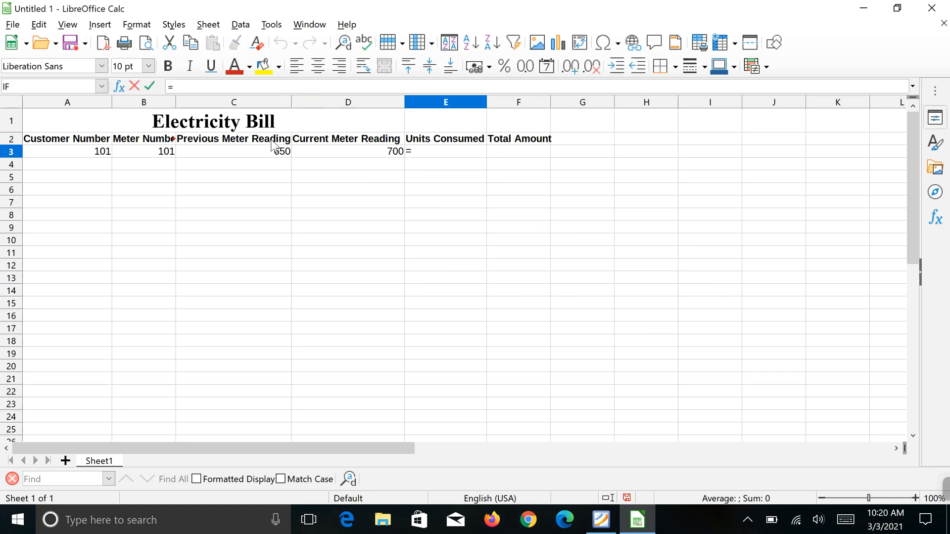
{"action": "left_click", "coordinate": [348, 149]}
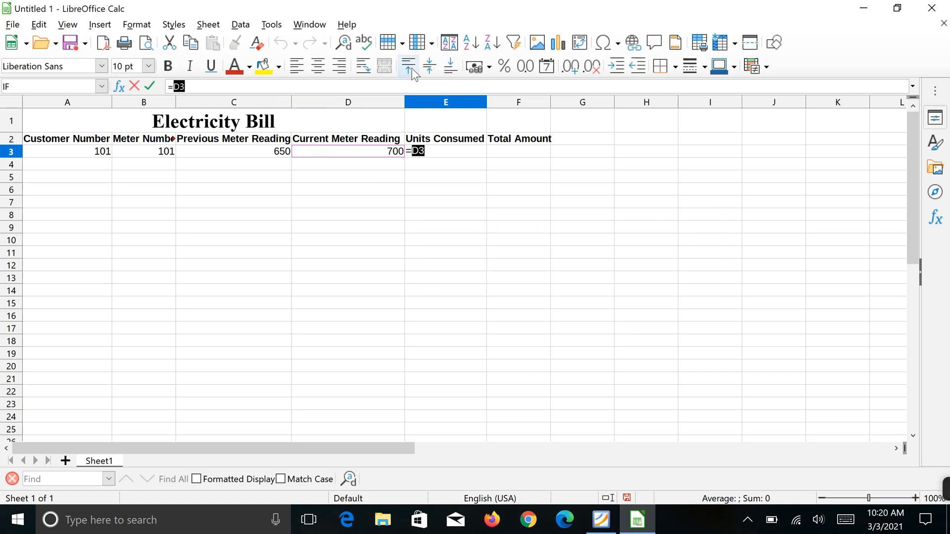
{"action": "type", "text": "-"}
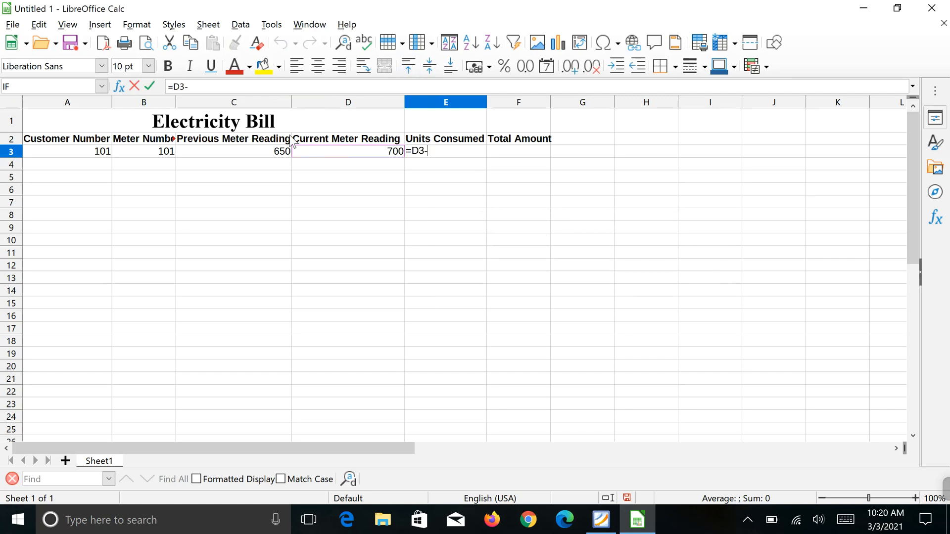
{"action": "left_click", "coordinate": [275, 155]}
{"action": "key", "text": "Return"}
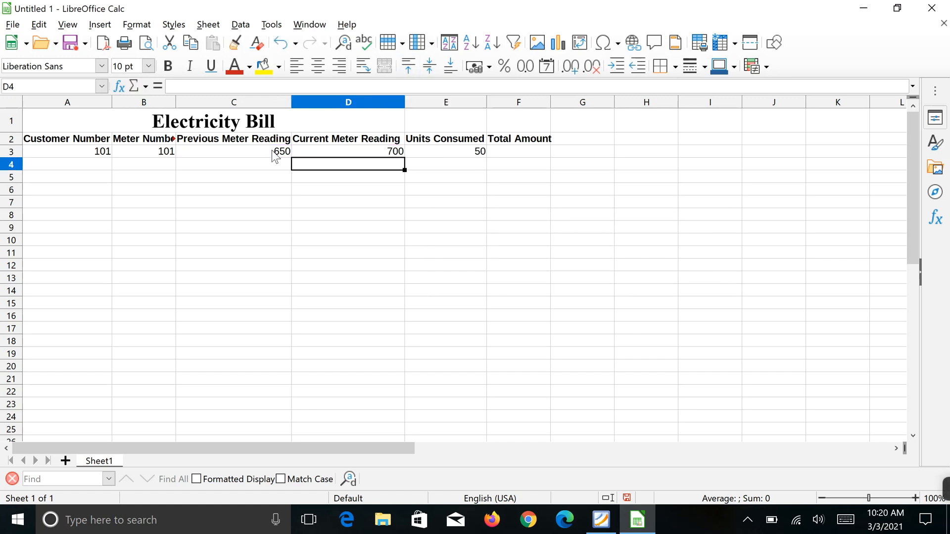
{"action": "left_click", "coordinate": [484, 157]}
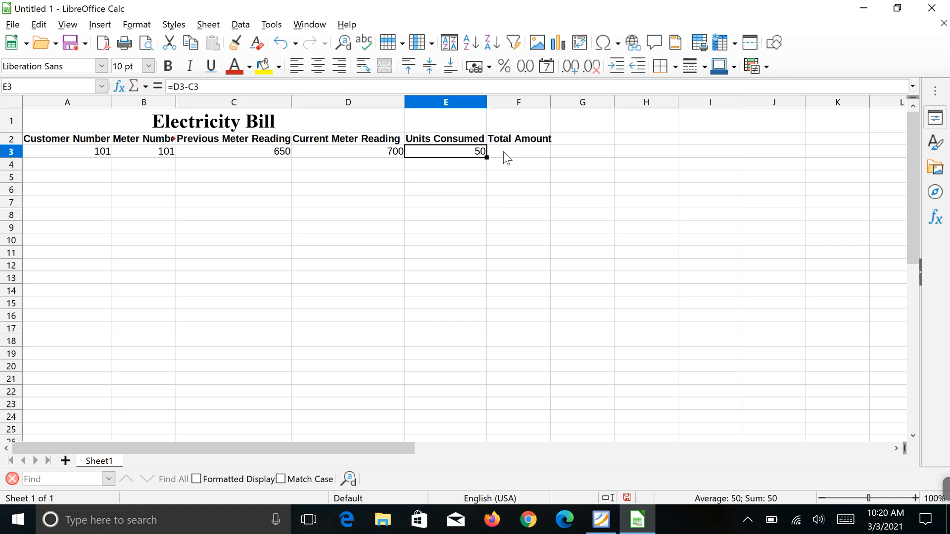
{"action": "left_click", "coordinate": [504, 153]}
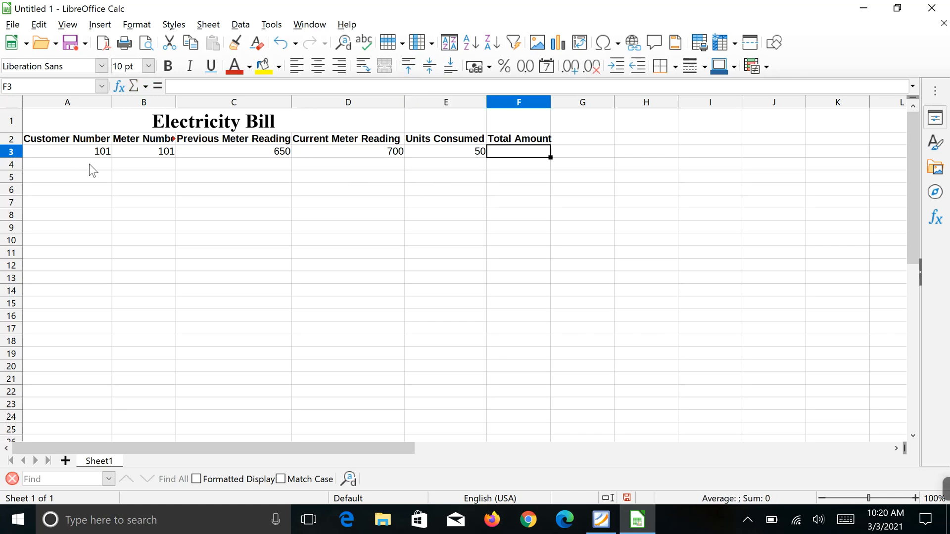
- Fill row 4 with the second record's customer and meter numbers, previous reading 800 and current reading 1600
{"action": "left_click", "coordinate": [104, 164]}
{"action": "type", "text": "102"}
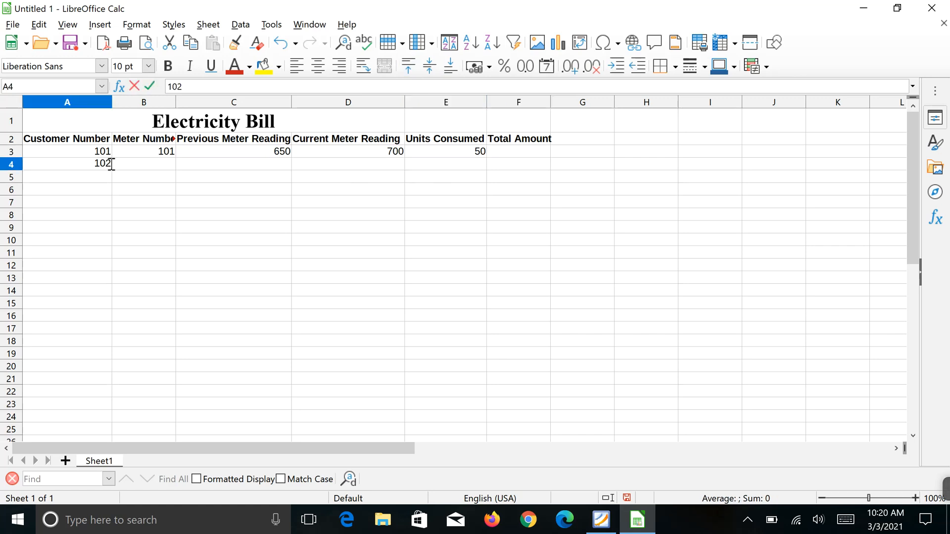
{"action": "left_click", "coordinate": [153, 165]}
{"action": "type", "text": "102"}
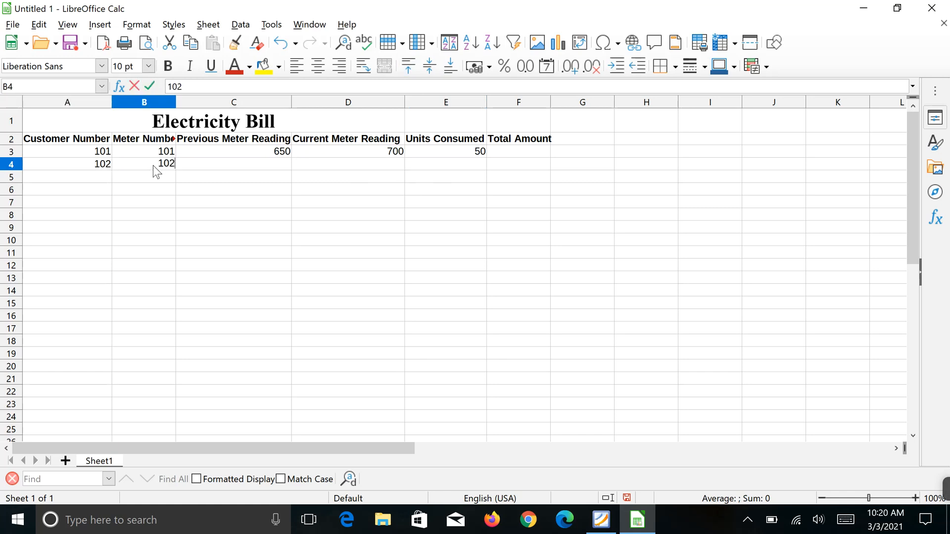
{"action": "key", "text": "Tab"}
{"action": "type", "text": "800"}
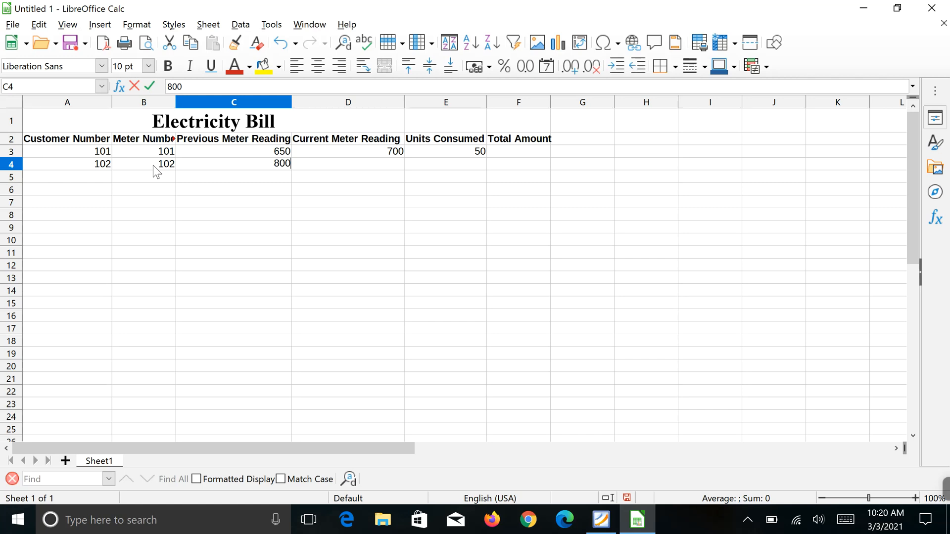
{"action": "key", "text": "Tab"}
{"action": "type", "text": "1"}
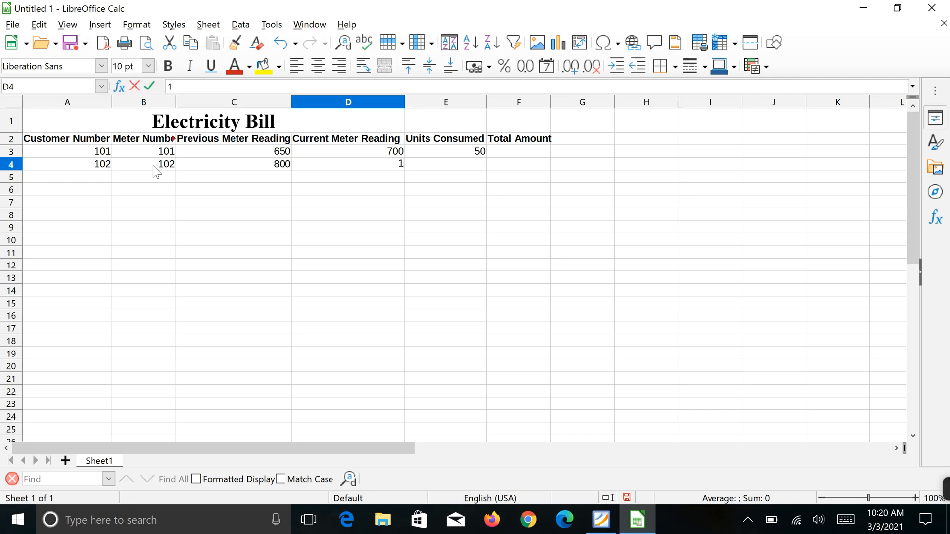
{"action": "type", "text": "600"}
{"action": "key", "text": "Tab"}
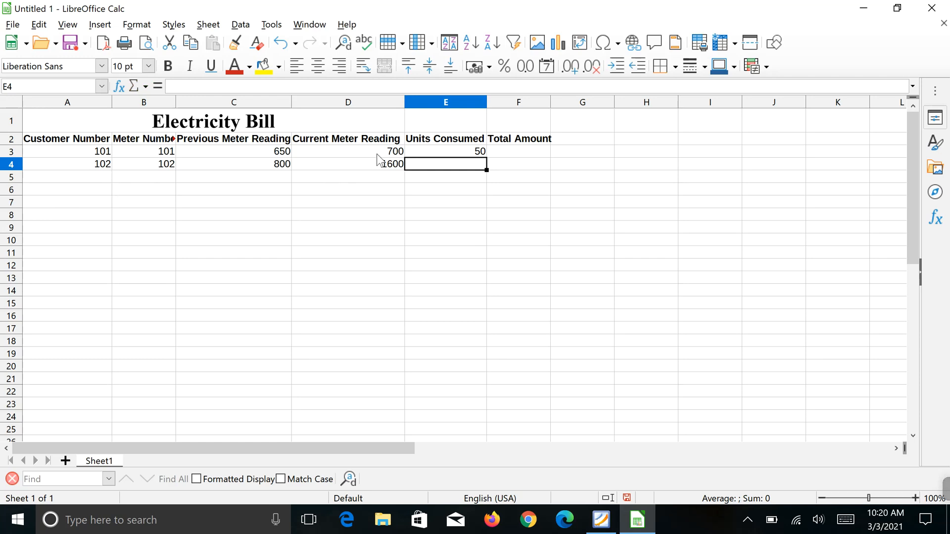
- Apply a validity rule to cell D4 that allows whole numbers greater than a minimum of c4
{"action": "left_click", "coordinate": [380, 166]}
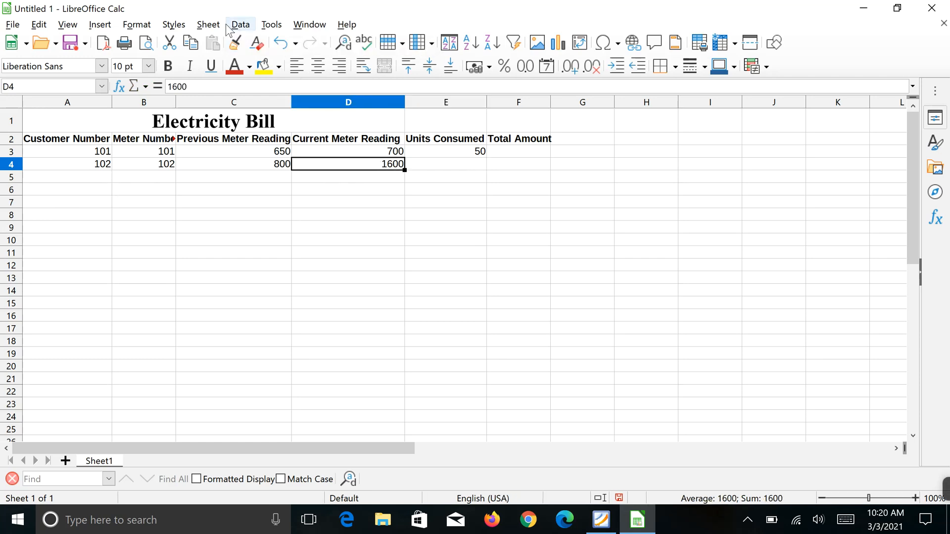
{"action": "left_click", "coordinate": [243, 28]}
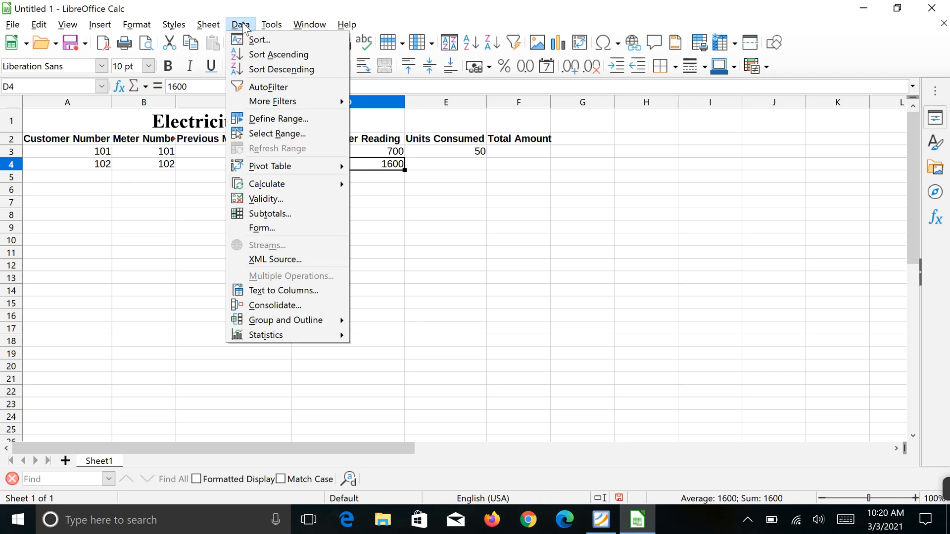
{"action": "left_click", "coordinate": [280, 201]}
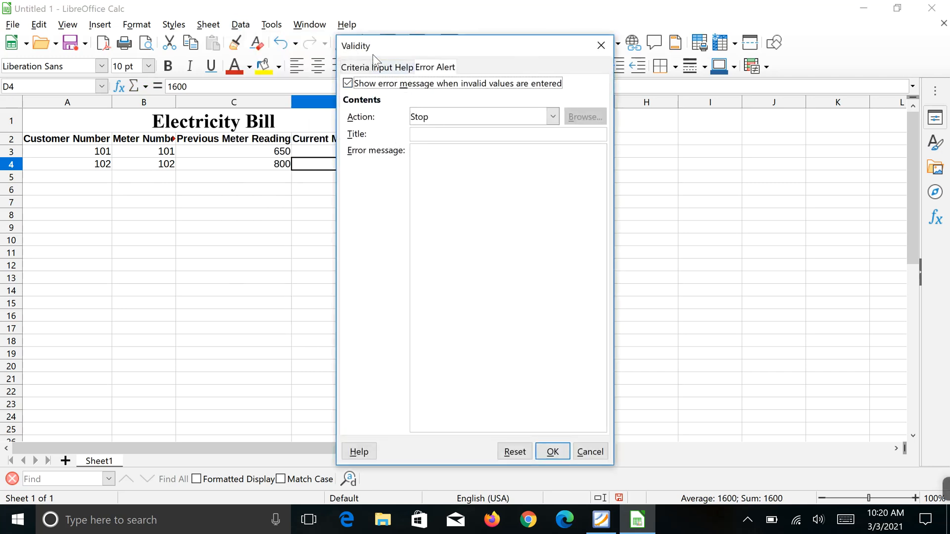
{"action": "left_click", "coordinate": [354, 69]}
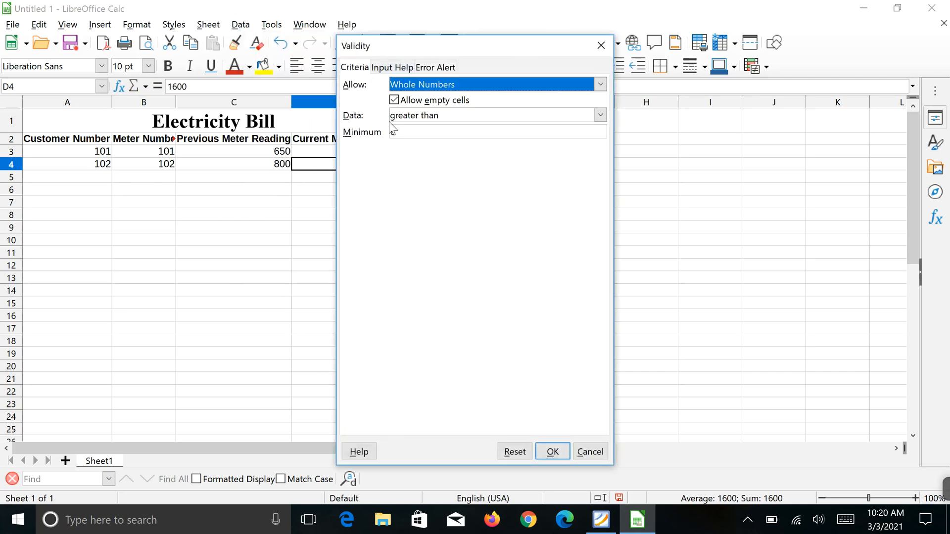
{"action": "left_click", "coordinate": [404, 132]}
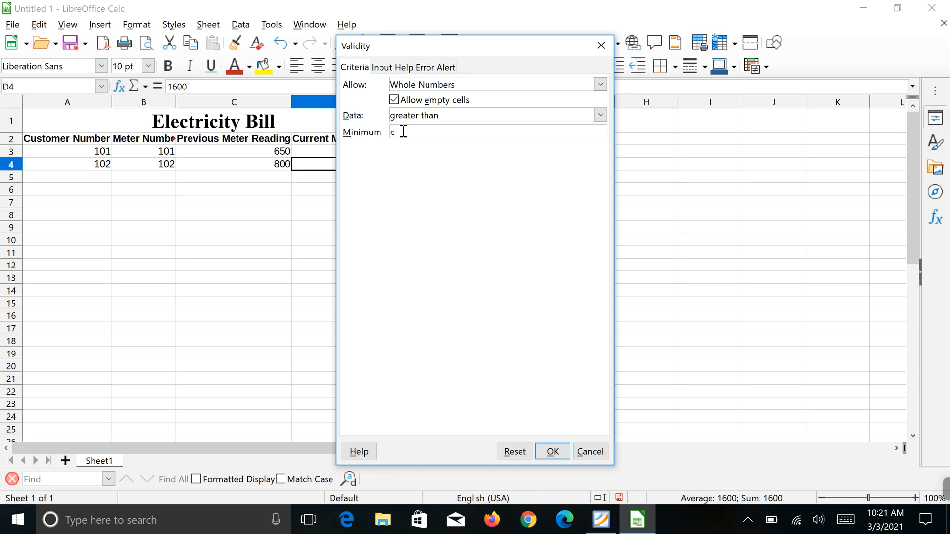
{"action": "type", "text": "4"}
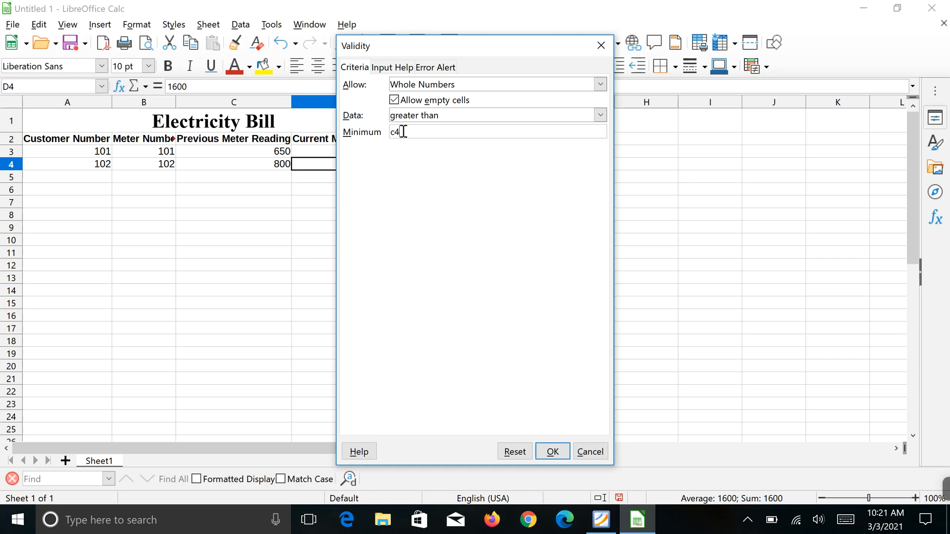
{"action": "left_click", "coordinate": [552, 452]}
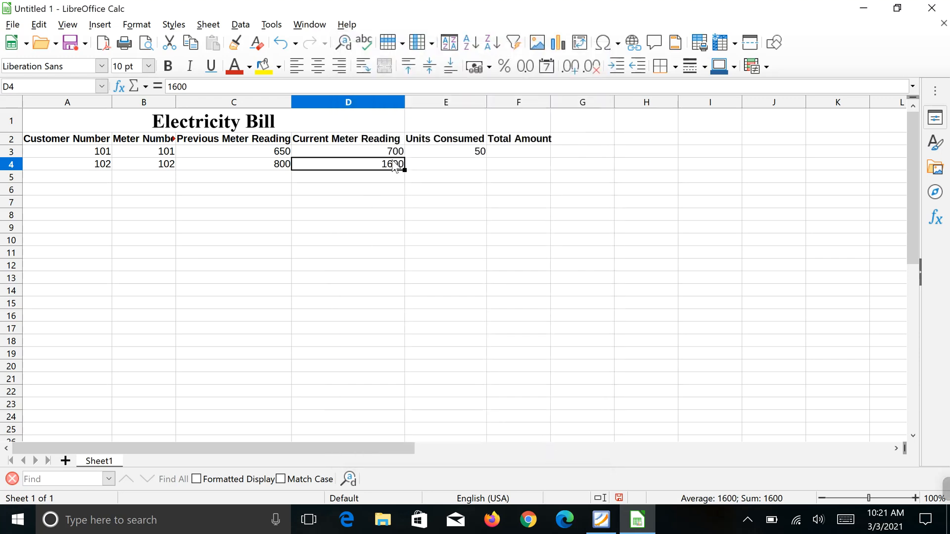
- Try replacing the reading in cell D4 with 400 to test its validity rule
{"action": "left_click", "coordinate": [310, 84]}
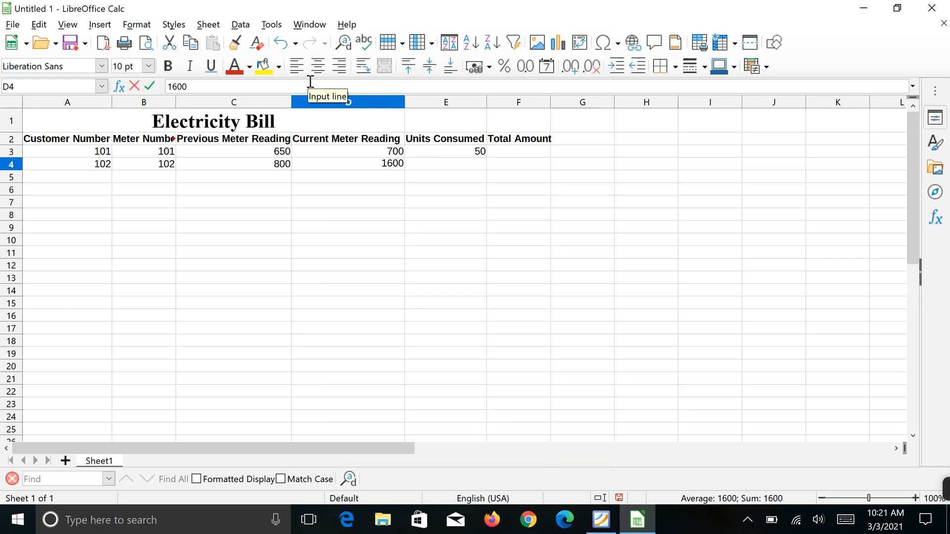
{"action": "key", "text": "BackSpace"}
{"action": "key", "text": "BackSpace"}
{"action": "key", "text": "BackSpace"}
{"action": "key", "text": "BackSpace"}
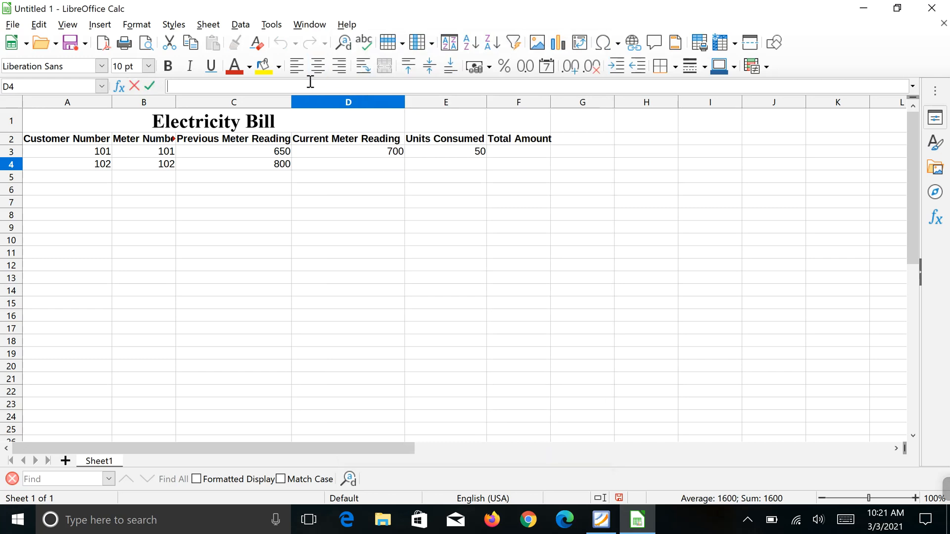
{"action": "type", "text": "400"}
{"action": "key", "text": "Return"}
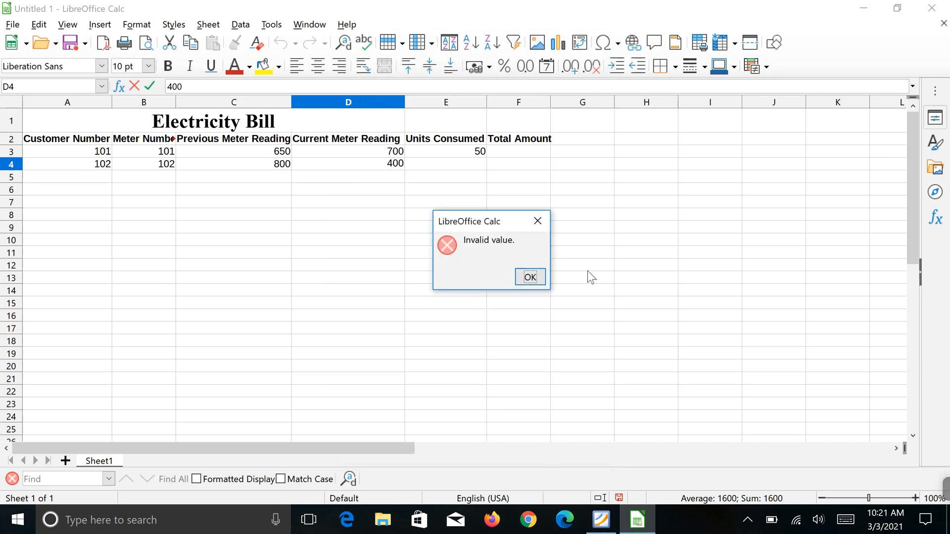
{"action": "left_click", "coordinate": [528, 278]}
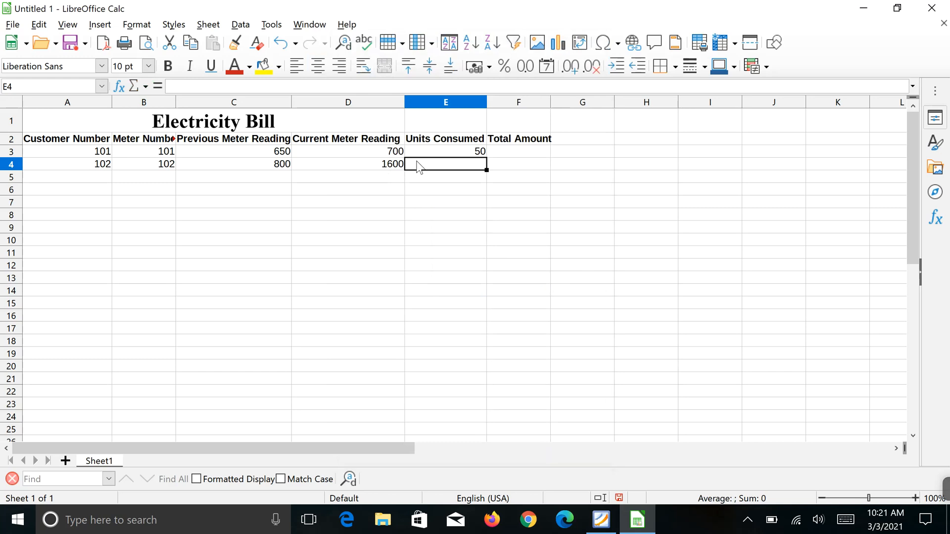
- Fill row 5 with the third record's customer and meter numbers, previous reading 1700 and current reading 2400
{"action": "left_click", "coordinate": [88, 177]}
{"action": "type", "text": "103"}
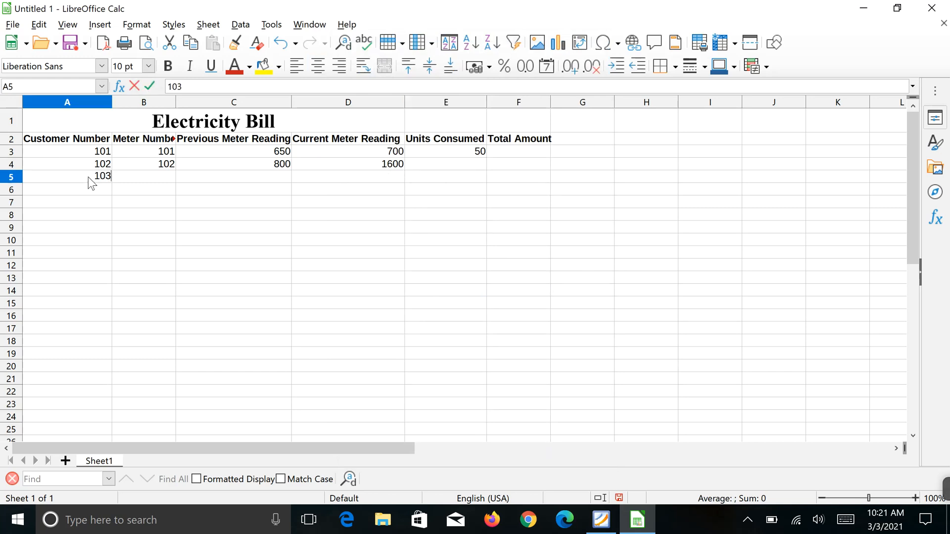
{"action": "left_click", "coordinate": [149, 177]}
{"action": "type", "text": "103"}
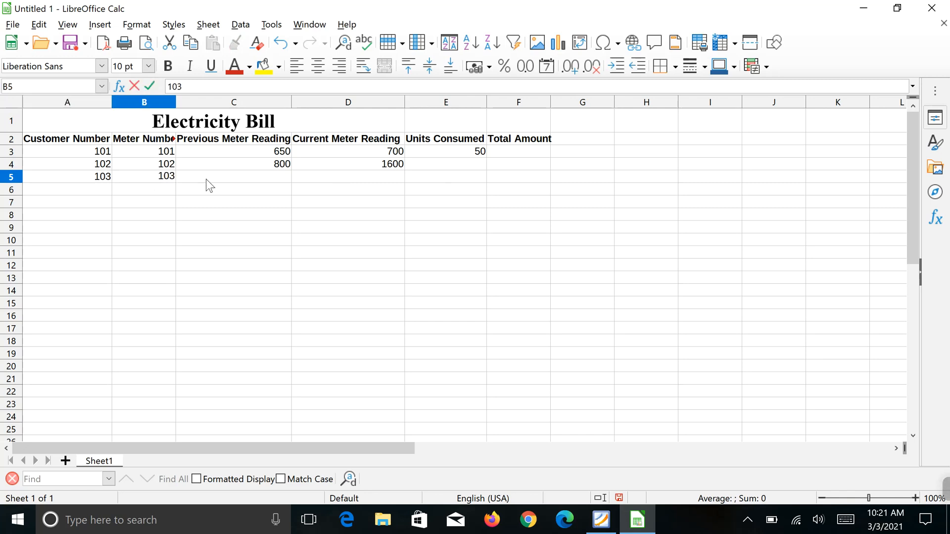
{"action": "left_click", "coordinate": [233, 178]}
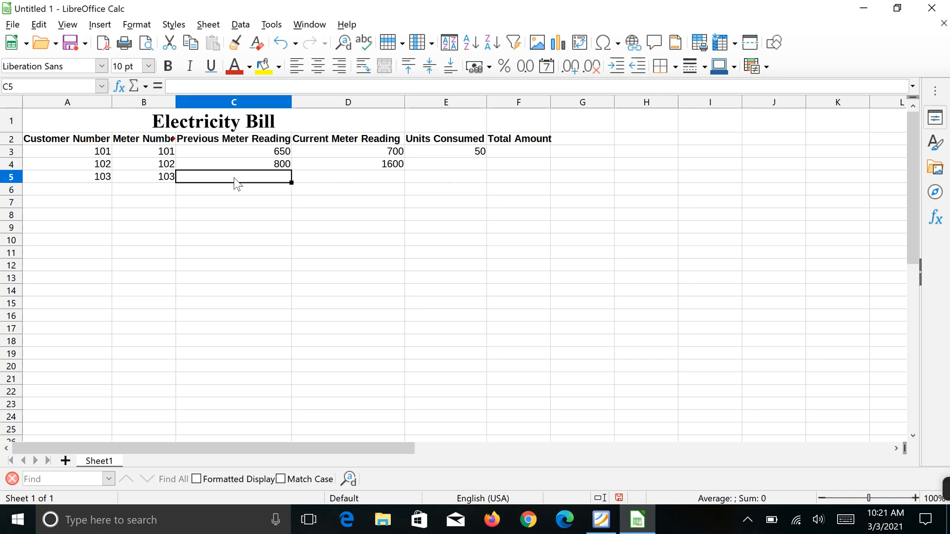
{"action": "type", "text": "1700"}
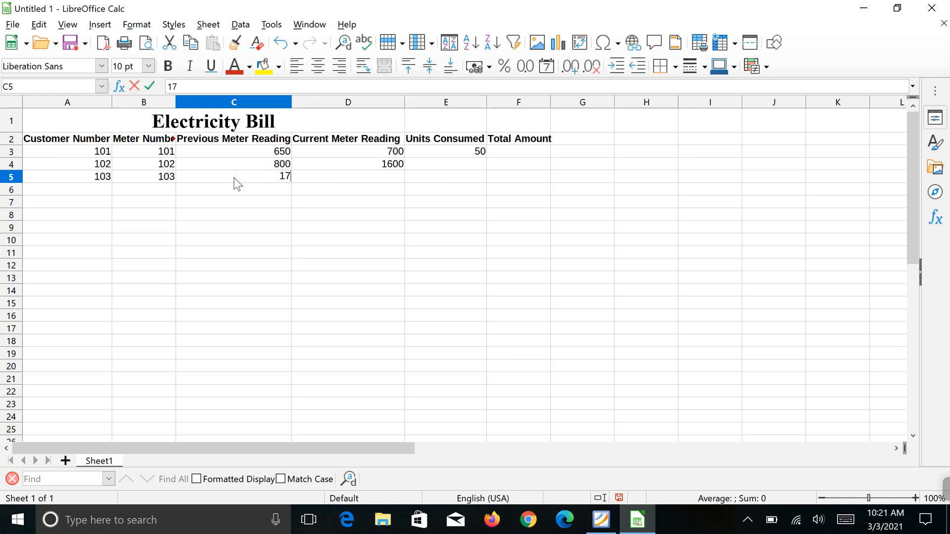
{"action": "key", "text": "Tab"}
{"action": "type", "text": "2400"}
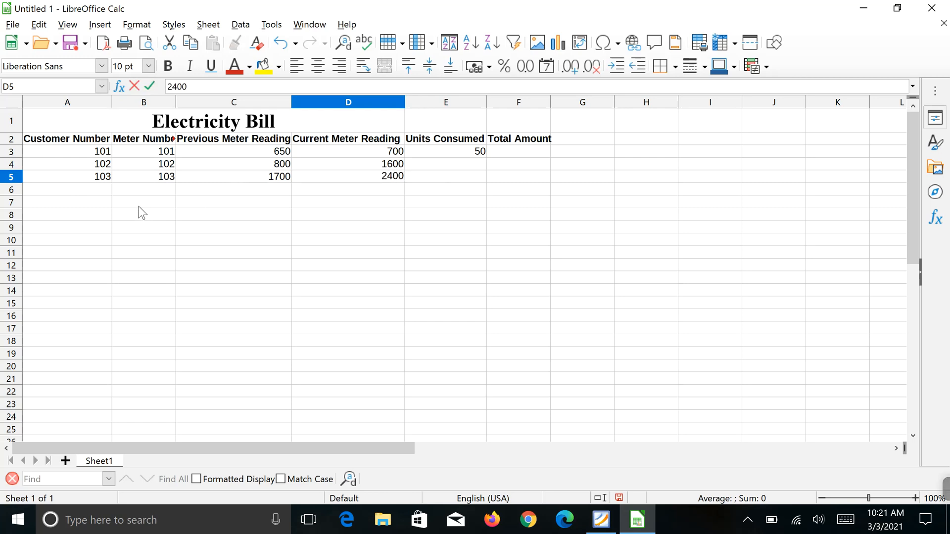
- Fill row 6 with the fourth record's customer and meter numbers, previous reading 250 and current reading 1000
{"action": "left_click", "coordinate": [97, 191]}
{"action": "type", "text": "10"}
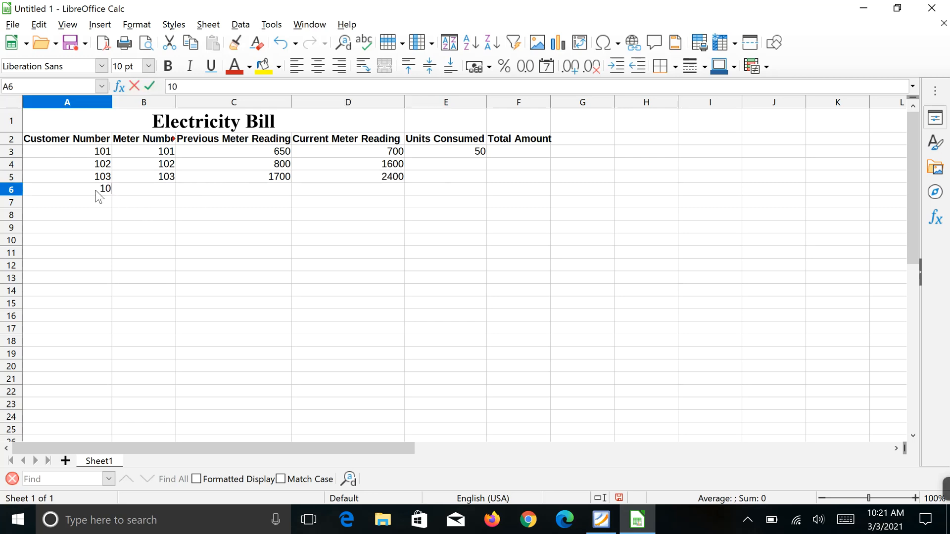
{"action": "type", "text": "3"}
{"action": "key", "text": "BackSpace"}
{"action": "type", "text": "4"}
{"action": "key", "text": "Tab"}
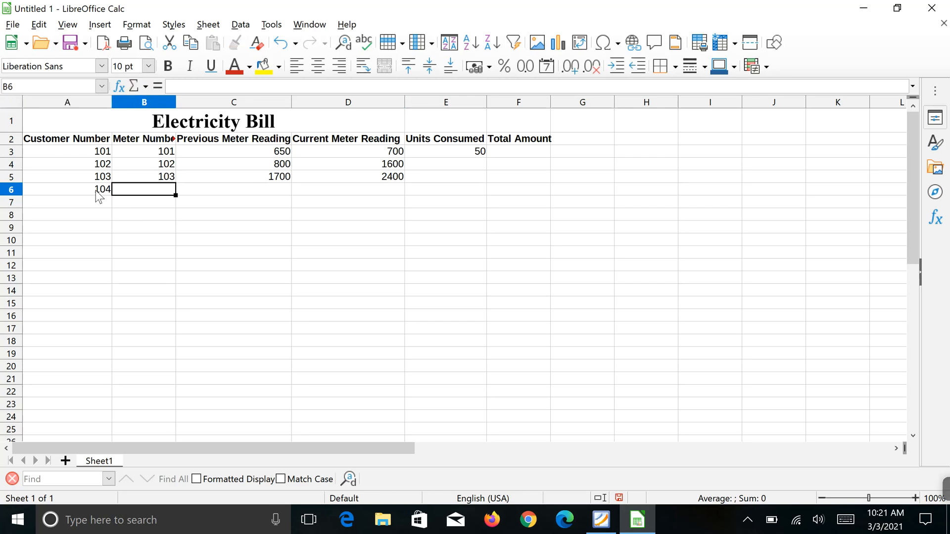
{"action": "type", "text": "104"}
{"action": "key", "text": "Tab"}
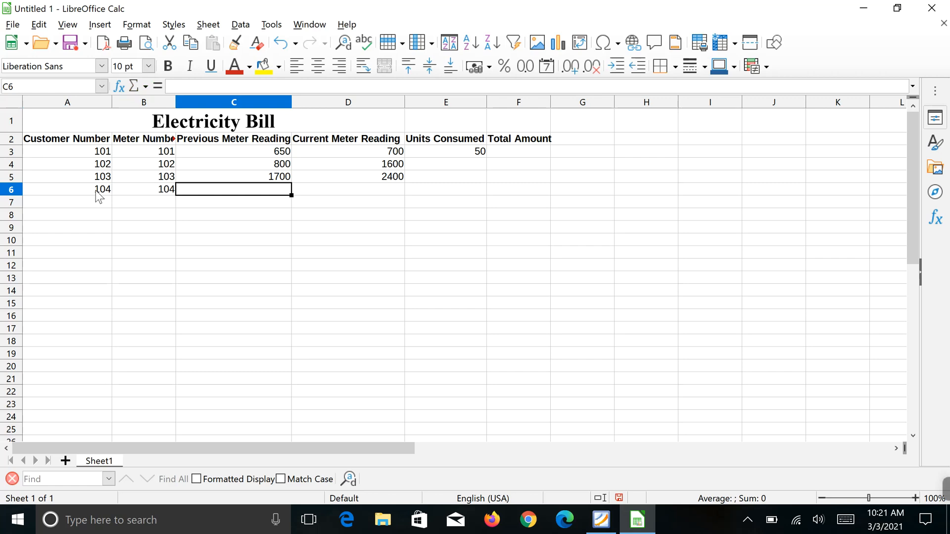
{"action": "type", "text": "250"}
{"action": "key", "text": "Tab"}
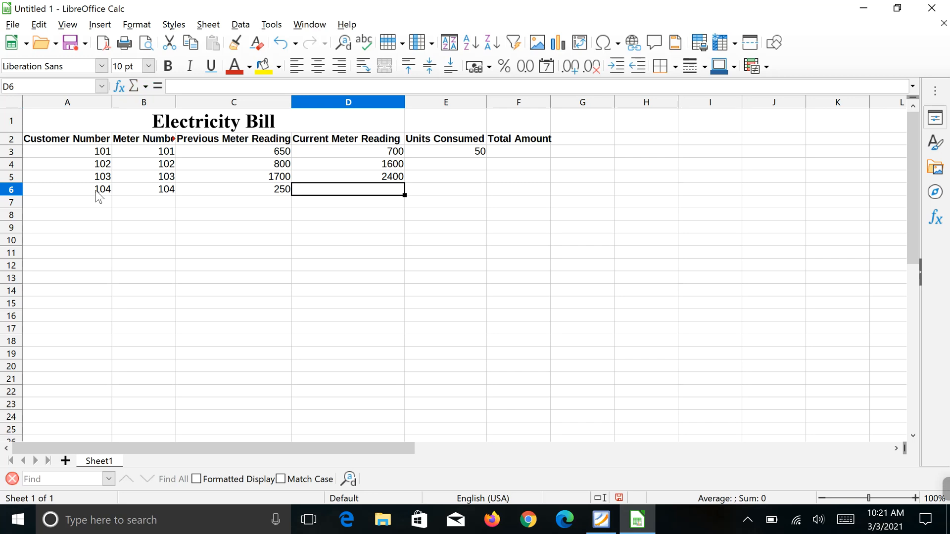
{"action": "type", "text": "1000"}
{"action": "key", "text": "Tab"}
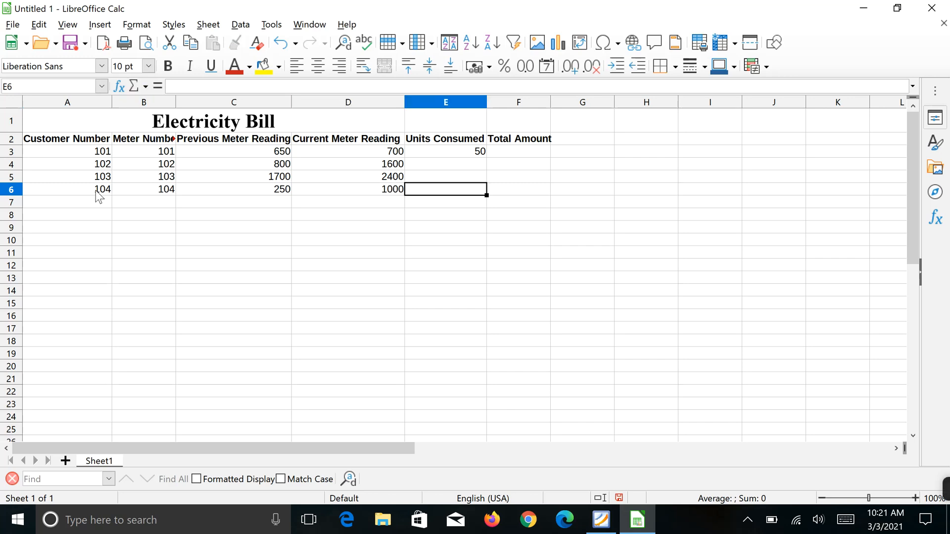
- Copy the units consumed formula from cell E3 down through E6
{"action": "left_click", "coordinate": [76, 204]}
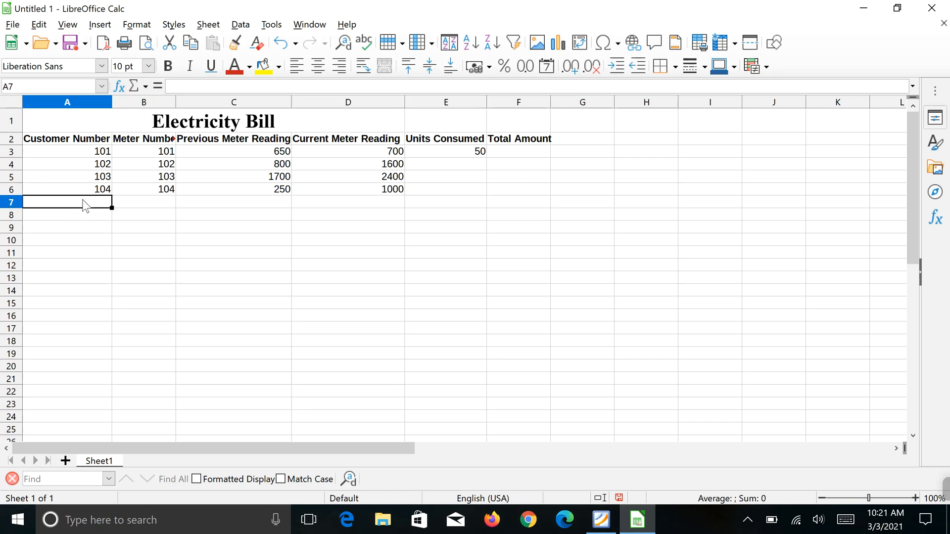
{"action": "left_click", "coordinate": [448, 154]}
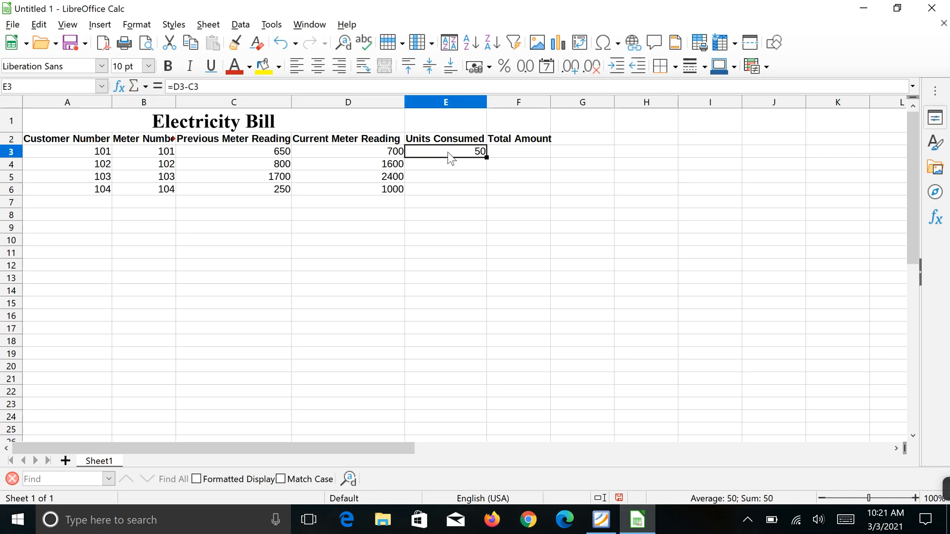
{"action": "left_click_drag", "start_coordinate": [486, 157], "coordinate": [487, 192]}
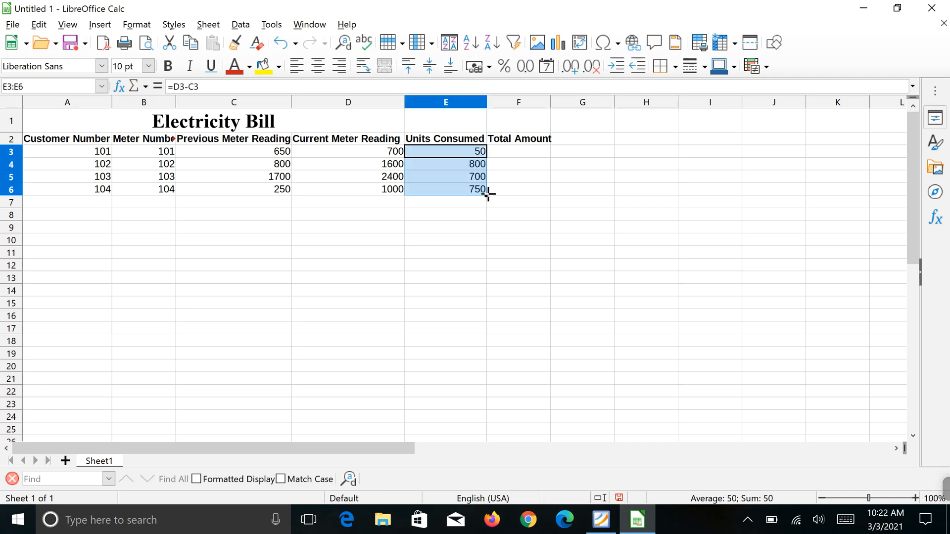
- Review exercise 5's requirements for units consumed, total amount and record sorting in the FIT LABLIST PDF in Foxit Reader
{"action": "left_click", "coordinate": [481, 221]}
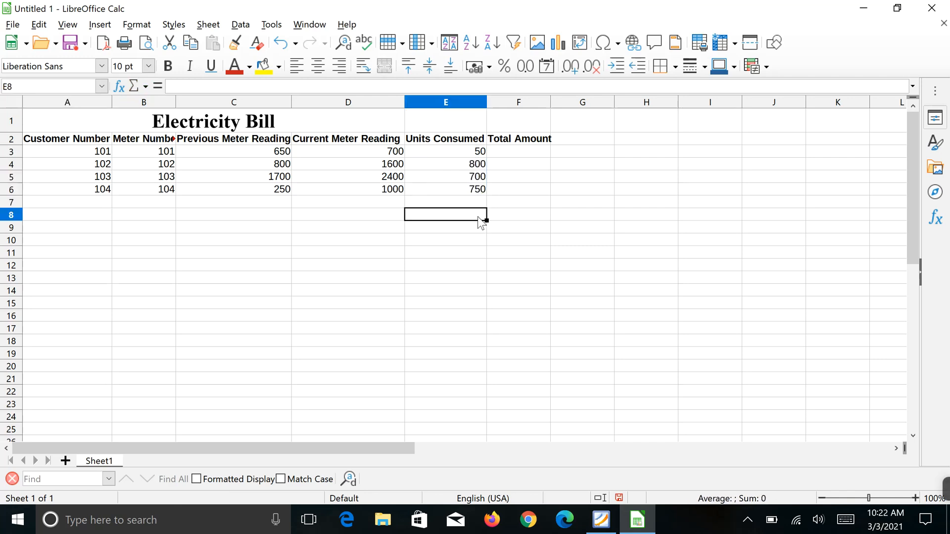
{"action": "left_click", "coordinate": [516, 158]}
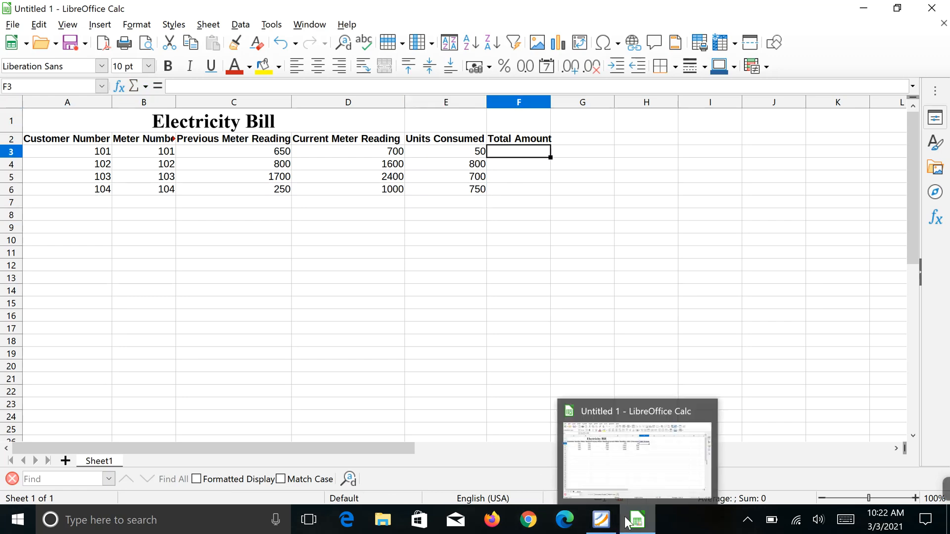
{"action": "left_click", "coordinate": [601, 520]}
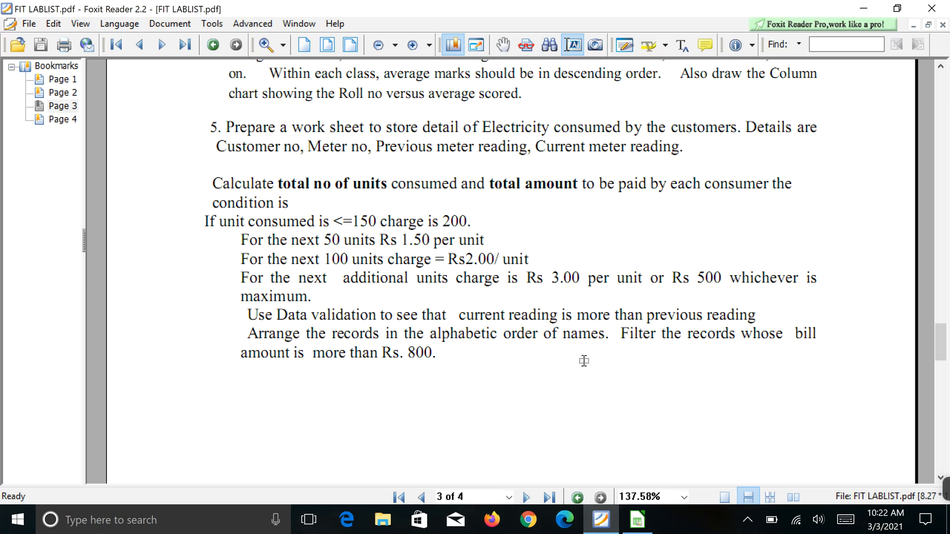
{"action": "left_click", "coordinate": [635, 521]}
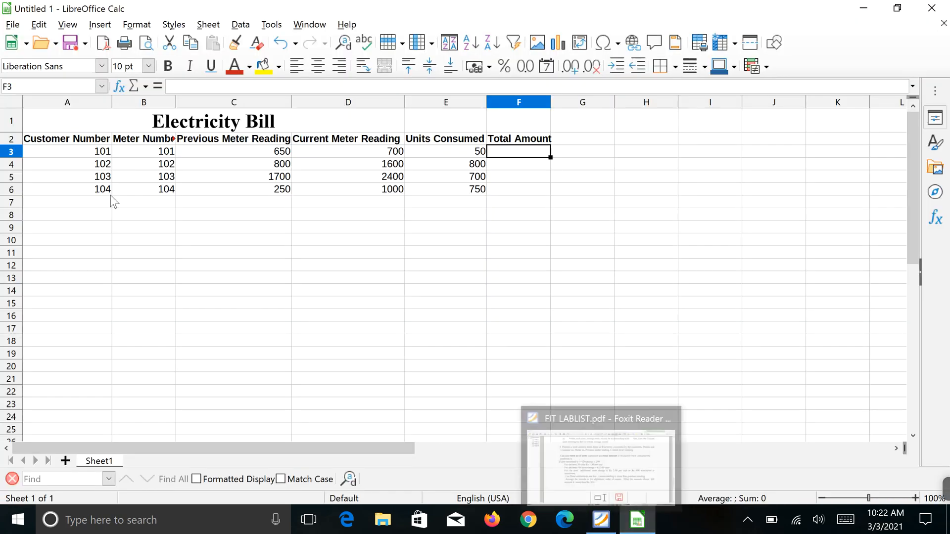
- Insert an empty column before the Meter Number column
{"action": "left_click", "coordinate": [142, 103]}
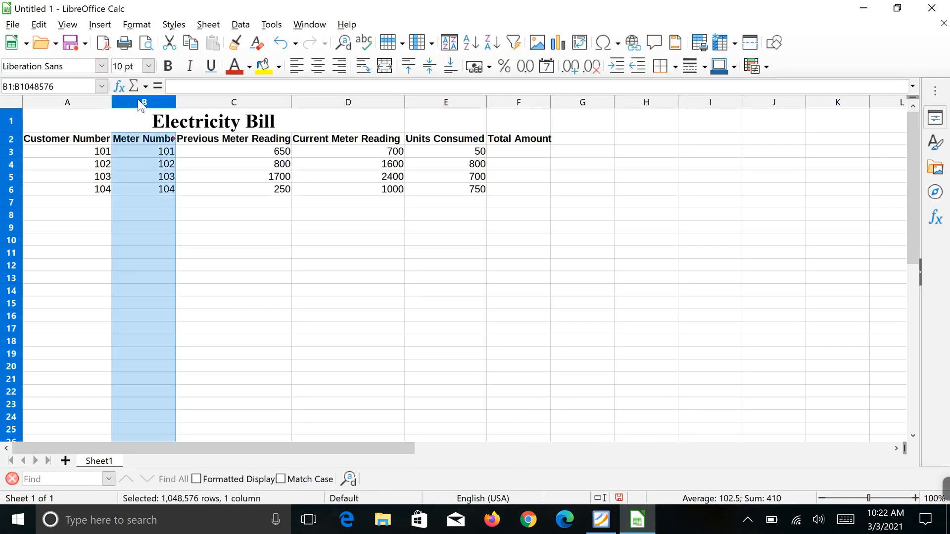
{"action": "right_click", "coordinate": [142, 105]}
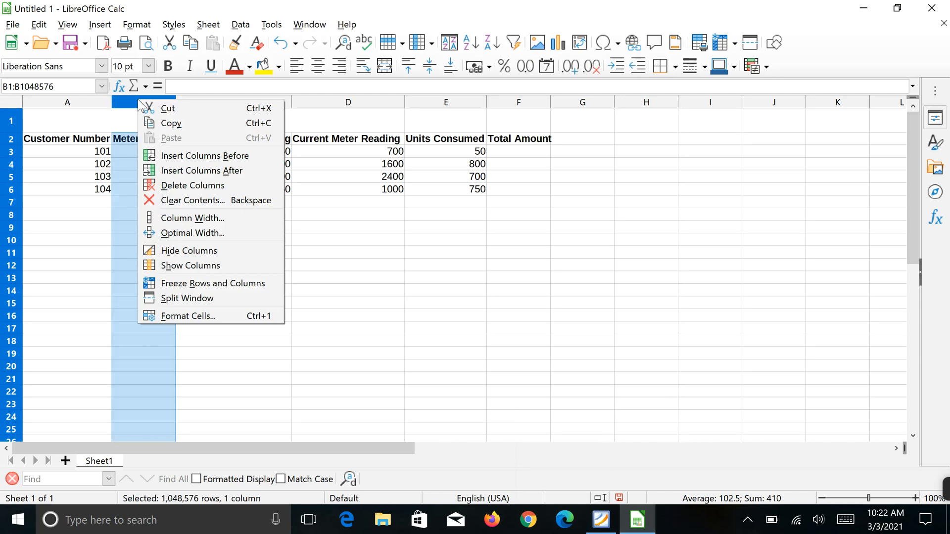
{"action": "left_click", "coordinate": [184, 152]}
- Enter the heading "Customer Name" in cell B2 and fit the widths of columns B and C to their content
{"action": "left_click", "coordinate": [137, 135]}
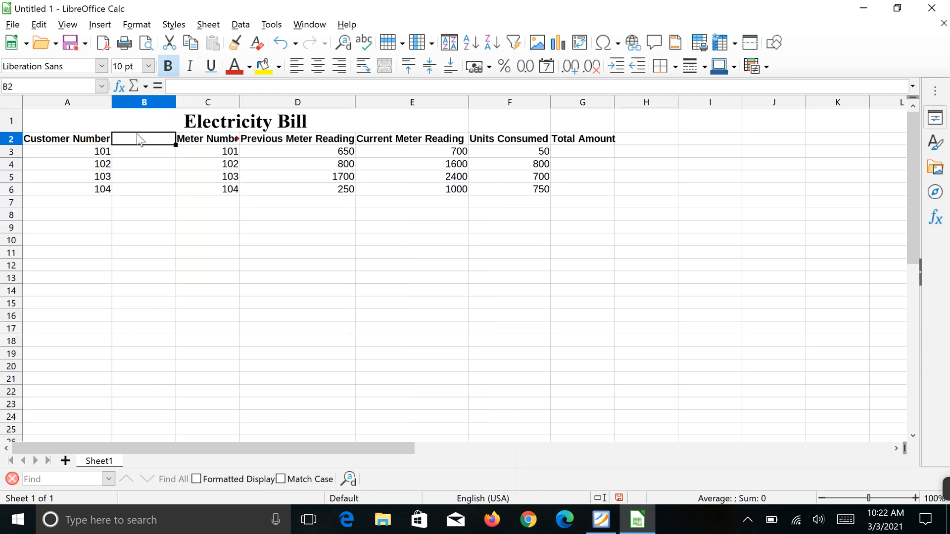
{"action": "type", "text": "Custo"}
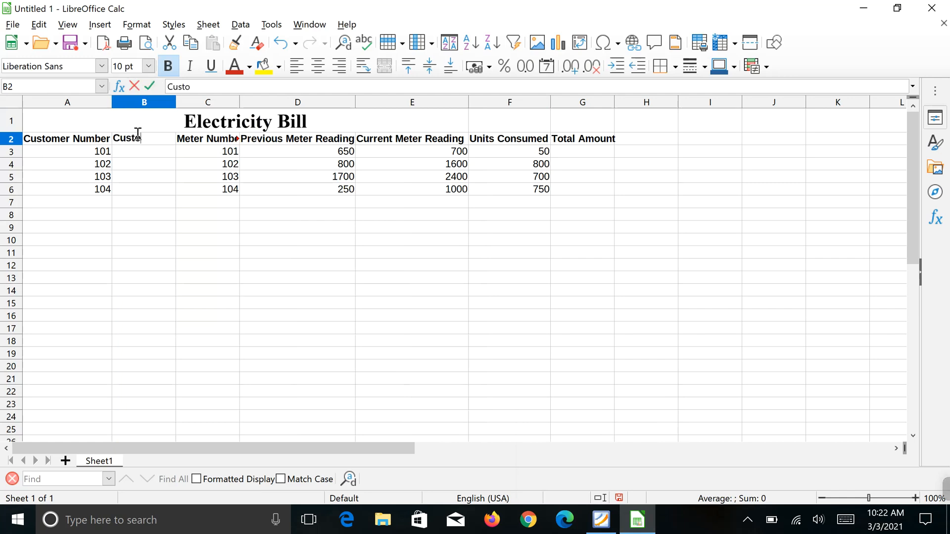
{"action": "type", "text": "mer Name"}
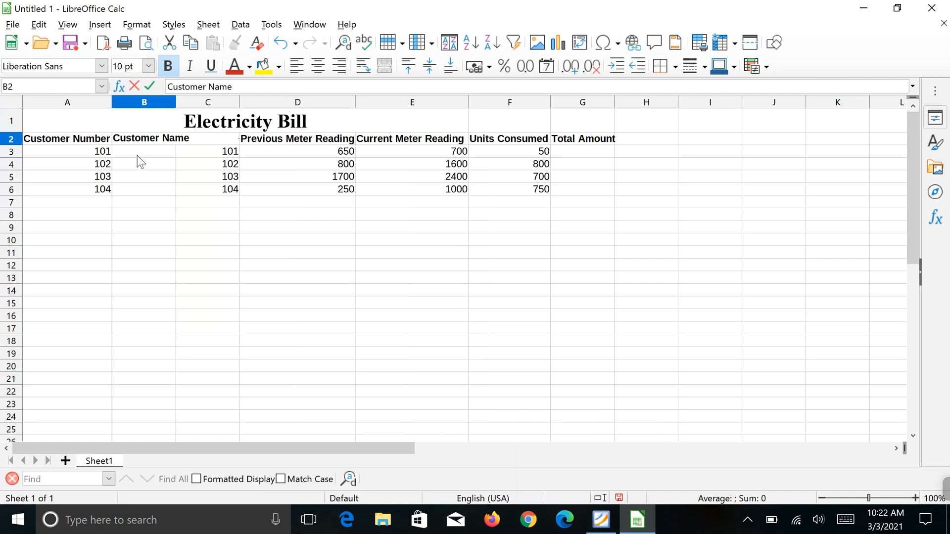
{"action": "key", "text": "Return"}
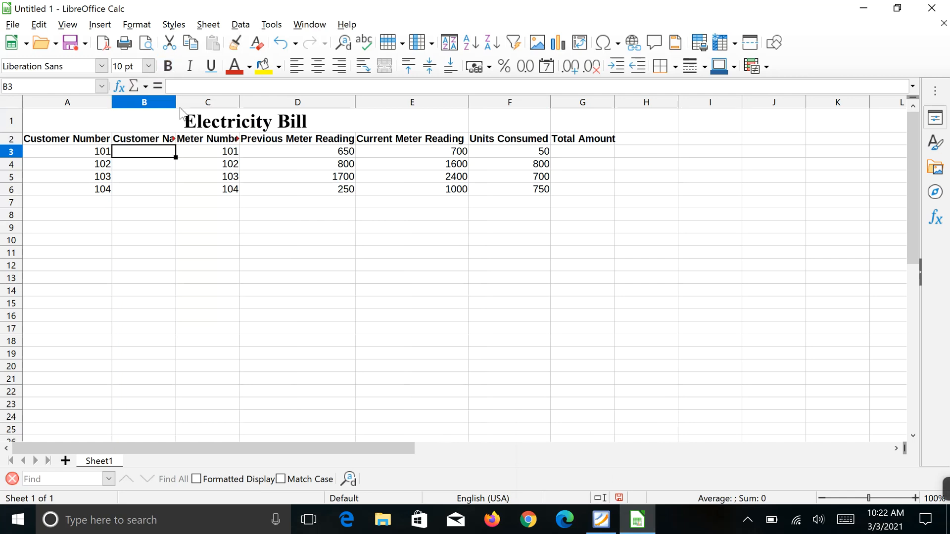
{"action": "double_click", "coordinate": [176, 101]}
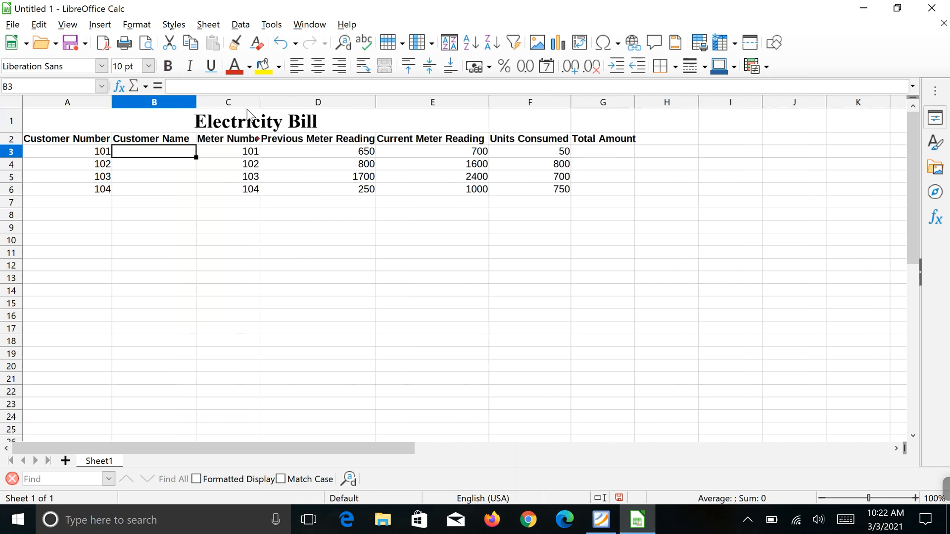
{"action": "double_click", "coordinate": [260, 101]}
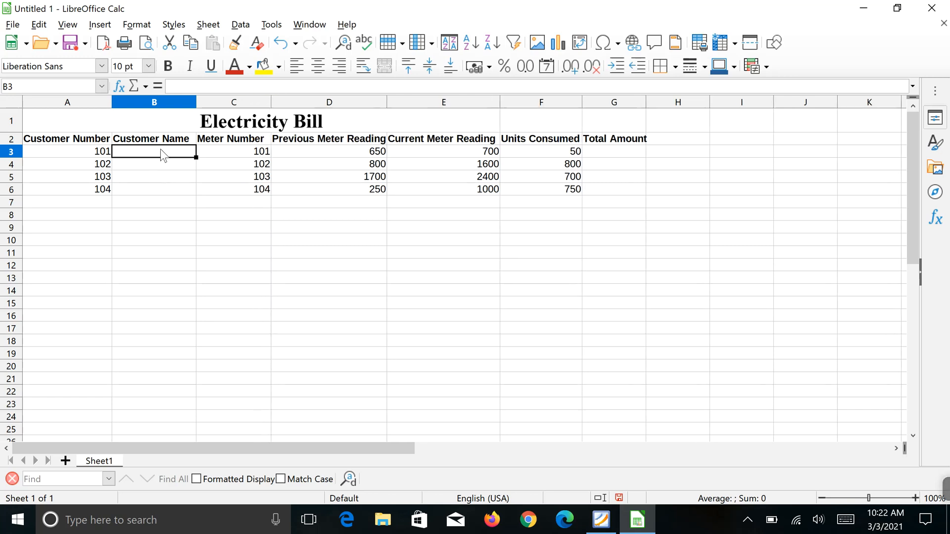
- Enter the four customers' names in cells B3 to B6 of the Customer Name column
{"action": "type", "text": "Rajg"}
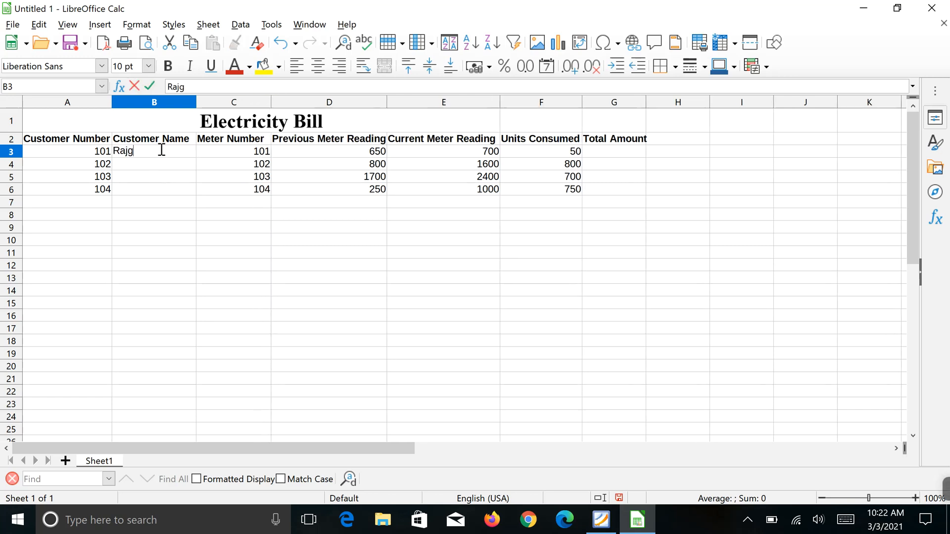
{"action": "type", "text": "opal"}
{"action": "key", "text": "Return"}
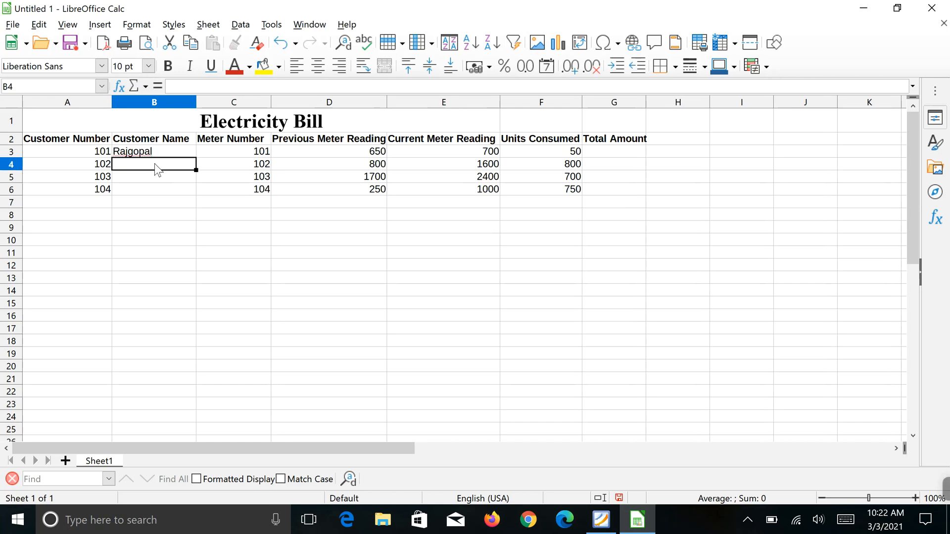
{"action": "type", "text": "Kiran"}
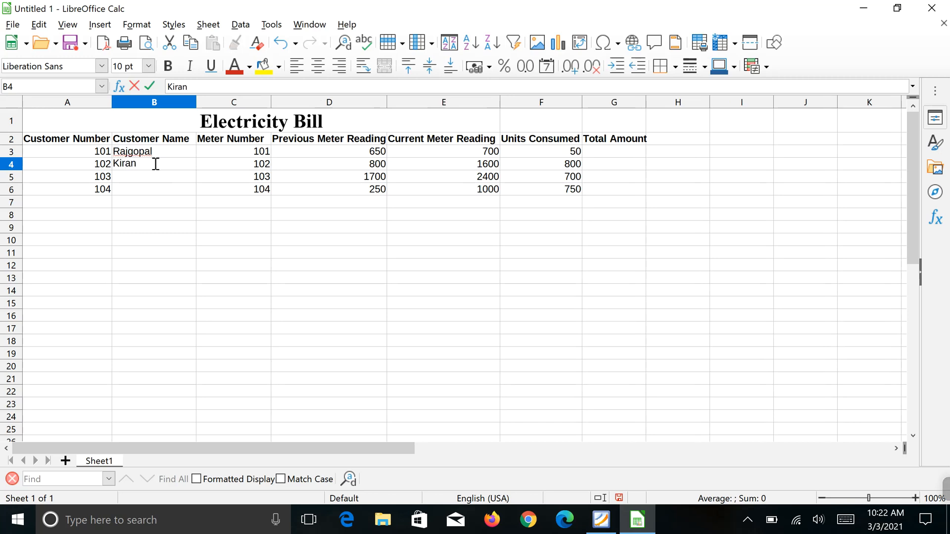
{"action": "key", "text": "Return"}
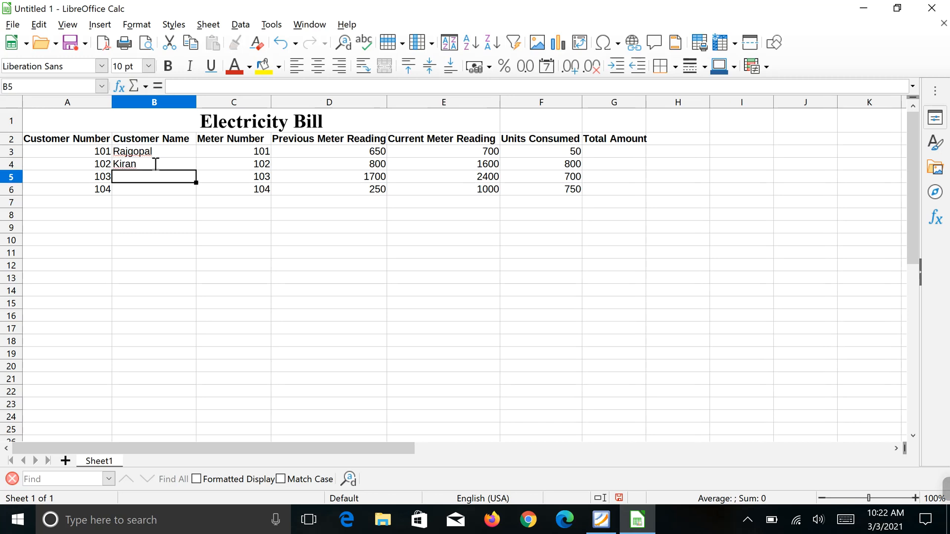
{"action": "type", "text": "Arfaz"}
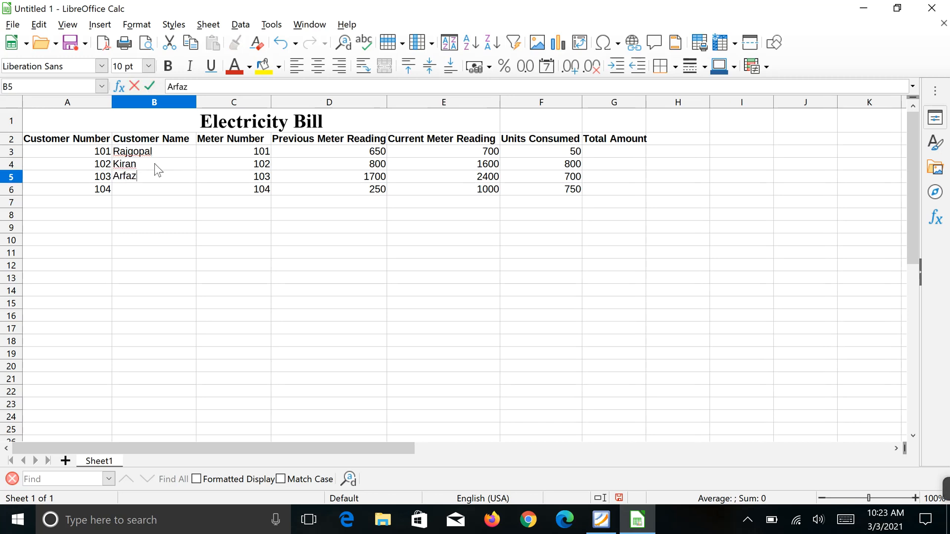
{"action": "key", "text": "Return"}
{"action": "type", "text": "Daniel"}
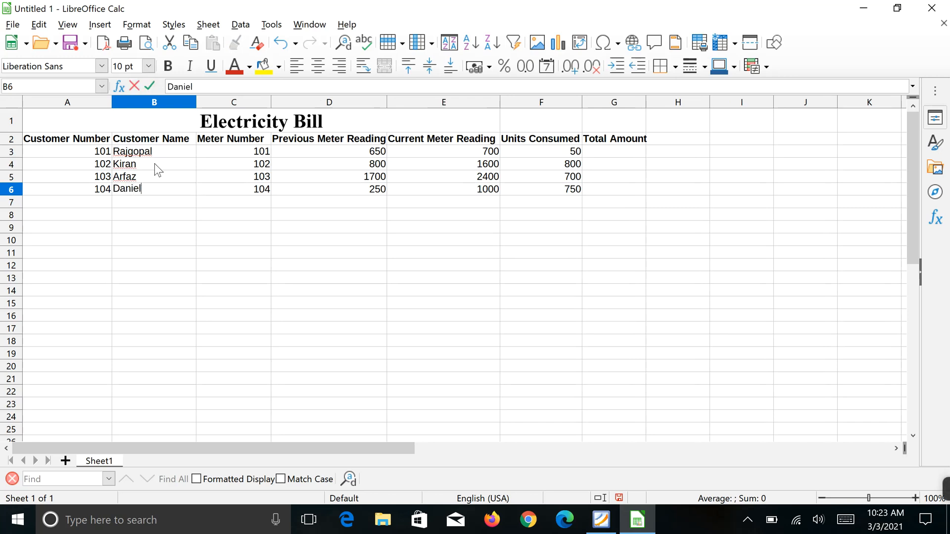
{"action": "key", "text": "Return"}
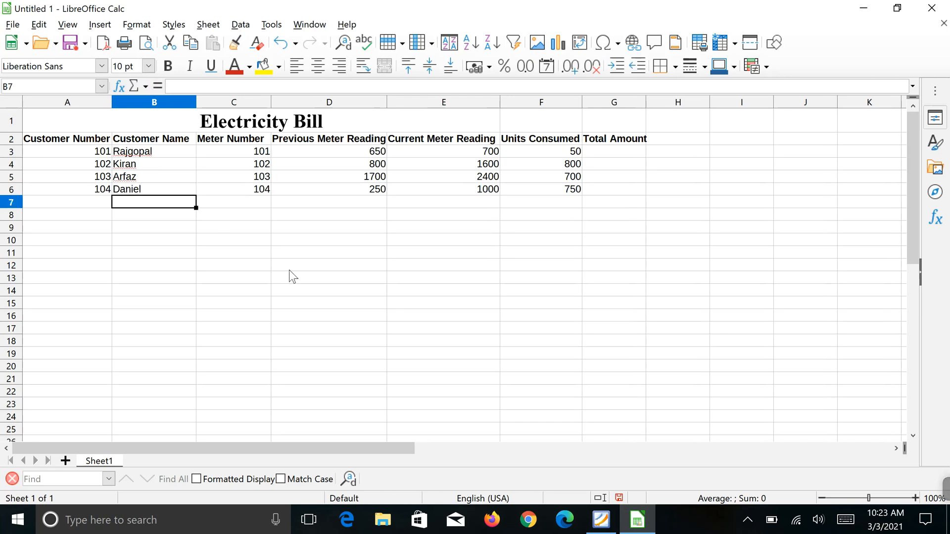
- Check the charge conditions in the lab list PDF in Foxit Reader and start the Total Amount formula in G3 as =ifF3<150
{"action": "left_click", "coordinate": [625, 156]}
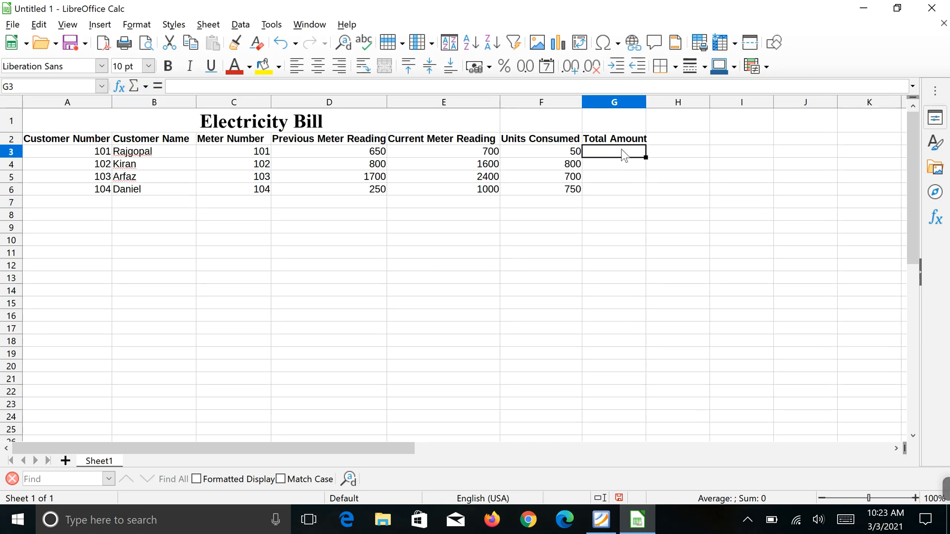
{"action": "left_click", "coordinate": [601, 521]}
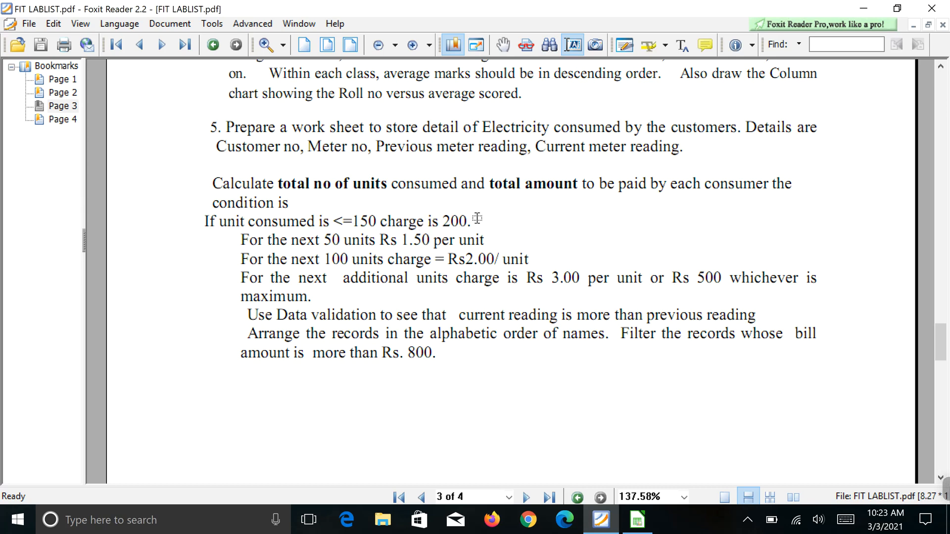
{"action": "left_click", "coordinate": [601, 520]}
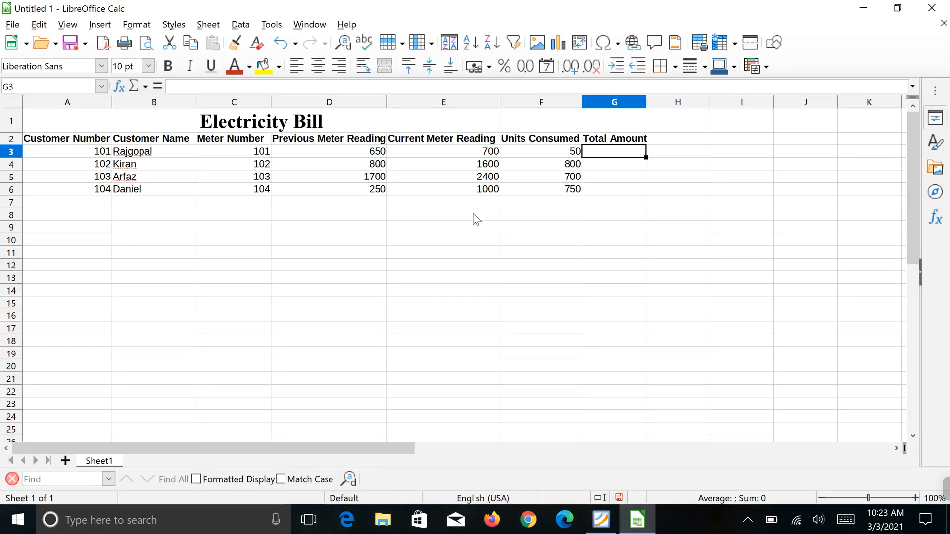
{"action": "type", "text": "=if"}
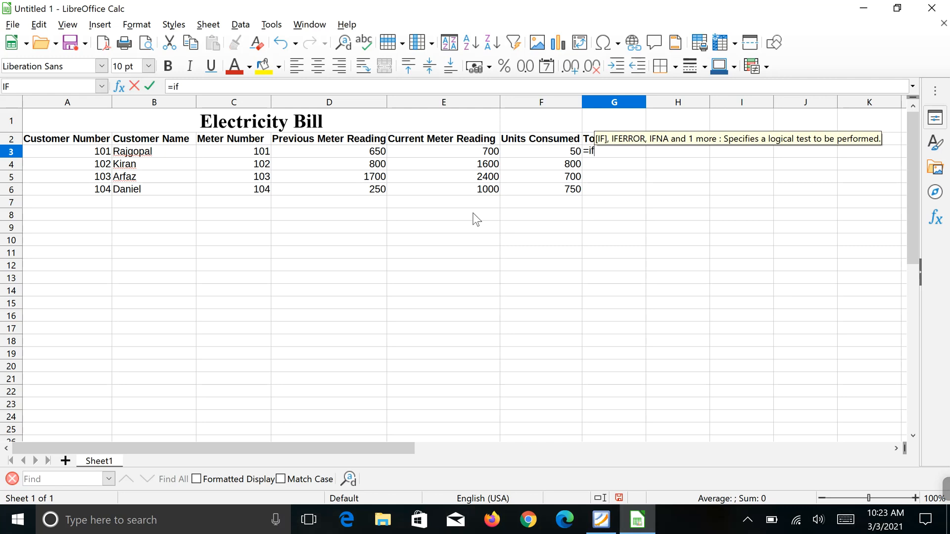
{"action": "left_click", "coordinate": [553, 152]}
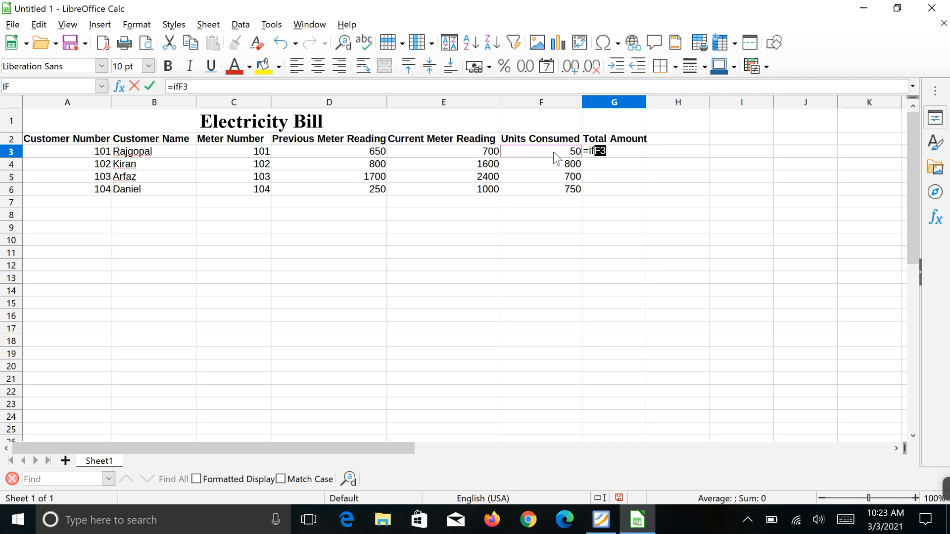
{"action": "type", "text": "<200"}
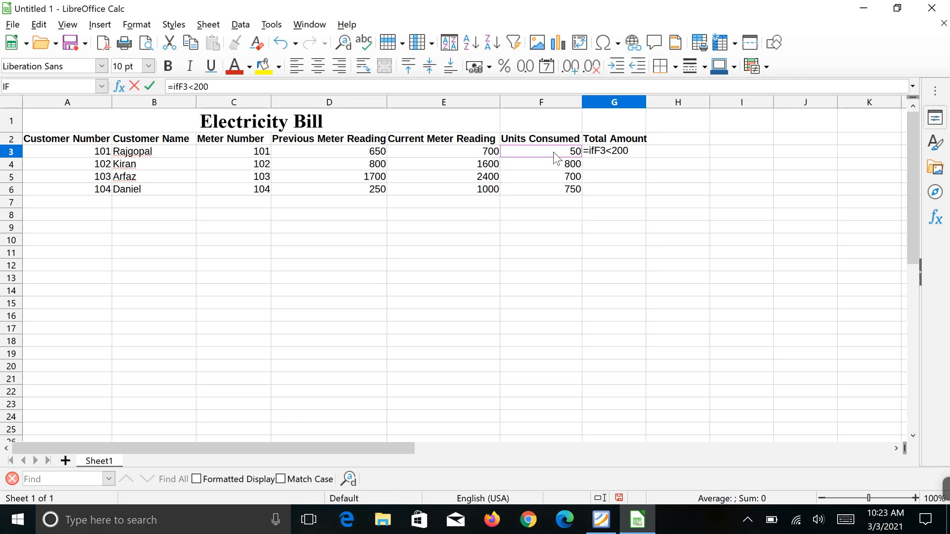
{"action": "key", "text": "BackSpace"}
{"action": "key", "text": "BackSpace"}
{"action": "key", "text": "BackSpace"}
{"action": "type", "text": "150"}
- Recheck the first charge rule in the lab list PDF and extend the G3 formula to =ifF3<150,200,
{"action": "mouse_move", "coordinate": [602, 519]}
{"action": "left_click", "coordinate": [602, 474]}
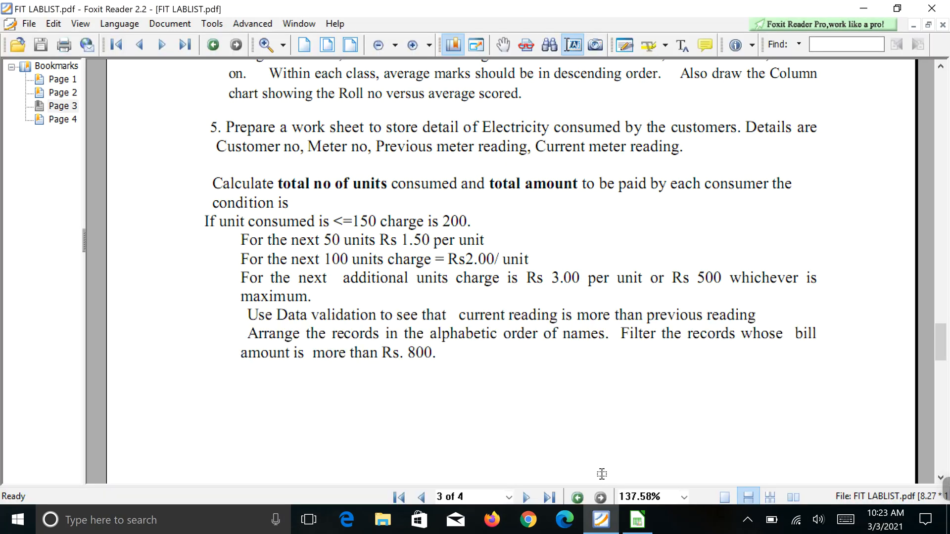
{"action": "left_click", "coordinate": [637, 528]}
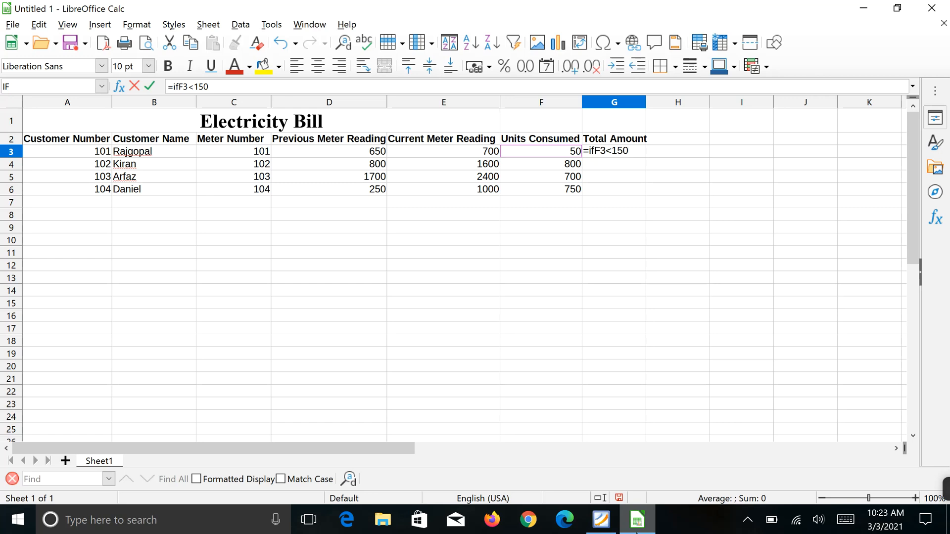
{"action": "type", "text": "200,"}
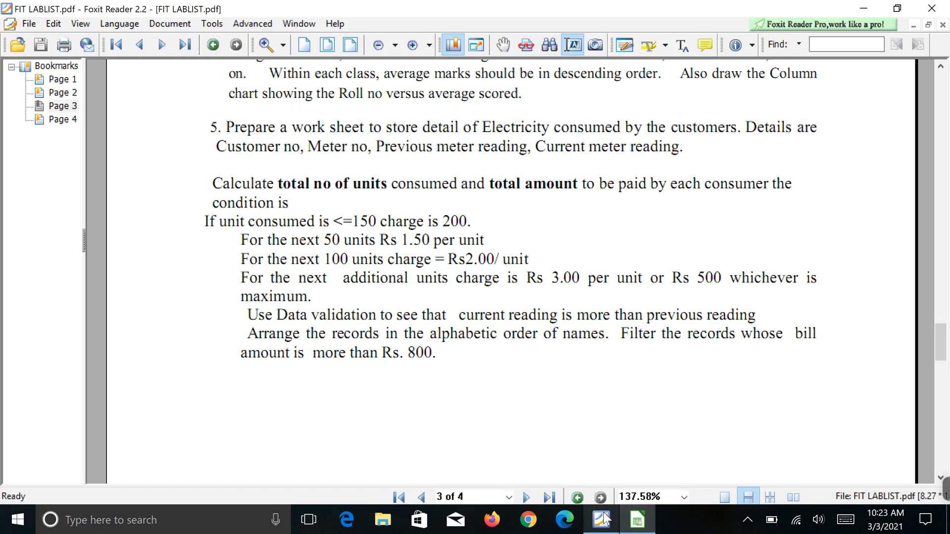
- Recheck the charge rule for the next 50 units in the lab list PDF and append if(E3<200, to the G3 formula
{"action": "left_click", "coordinate": [603, 519]}
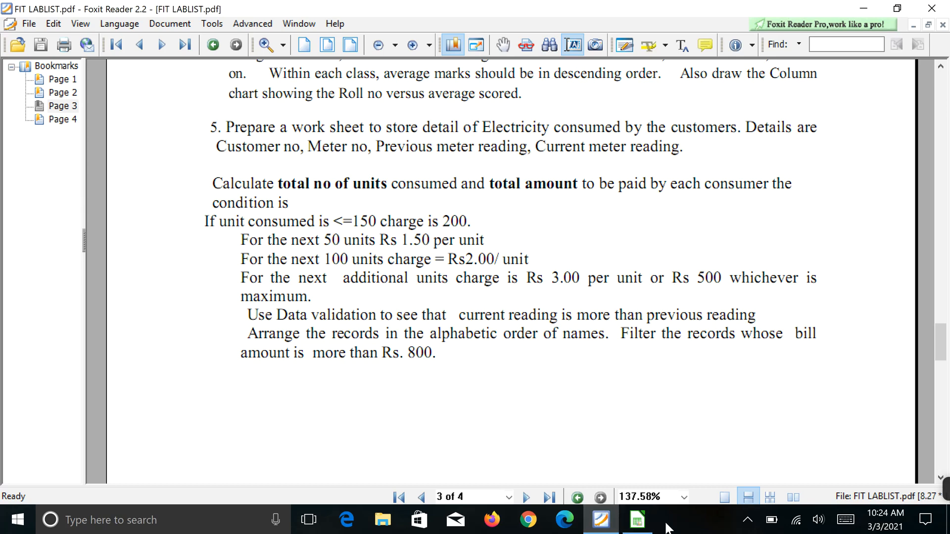
{"action": "mouse_move", "coordinate": [643, 525]}
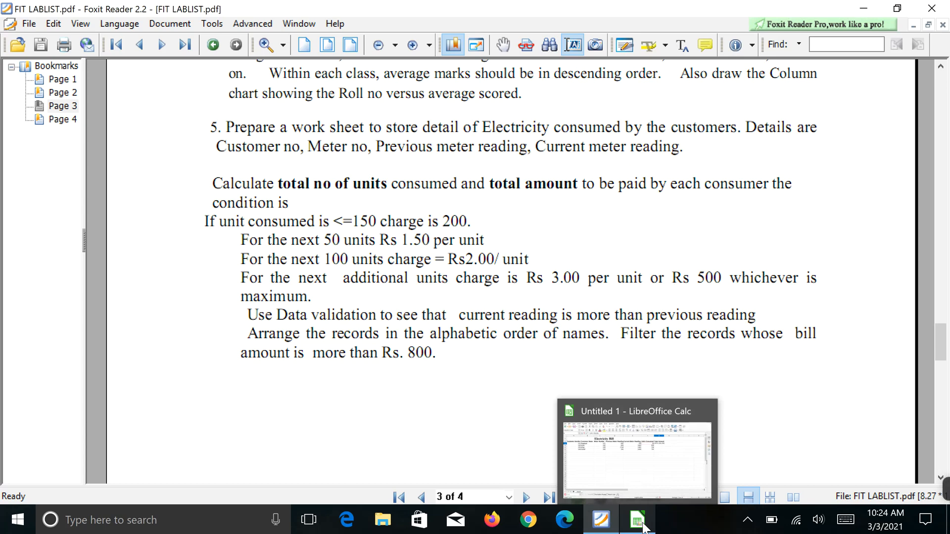
{"action": "left_click", "coordinate": [638, 519]}
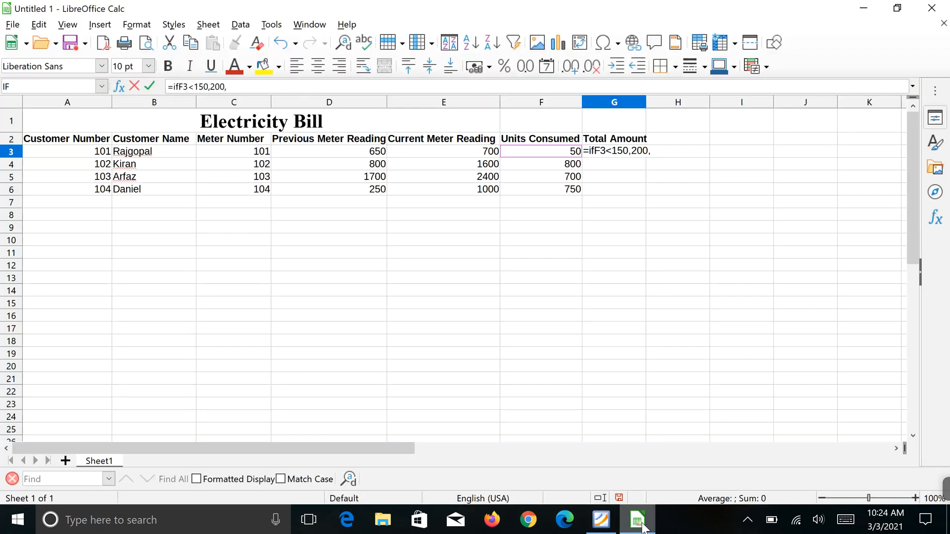
{"action": "type", "text": "if"}
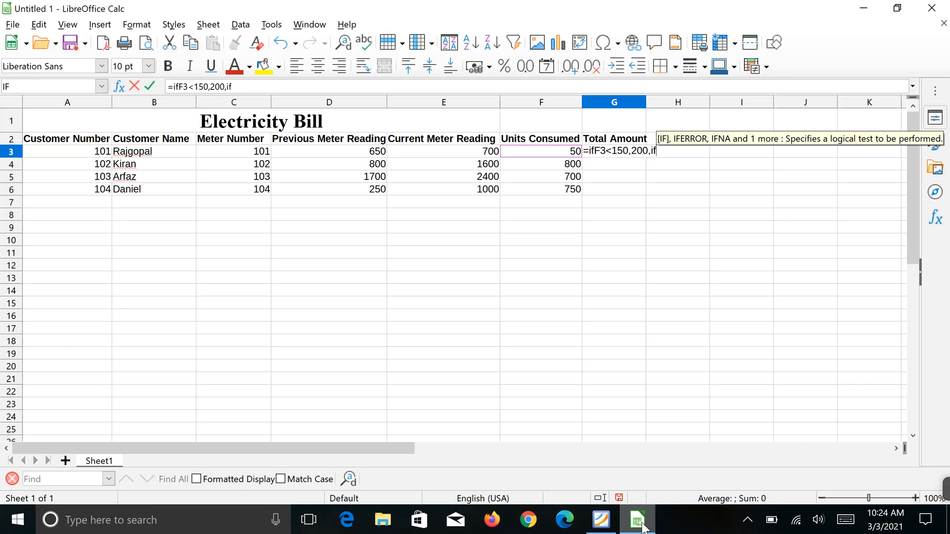
{"action": "type", "text": "("}
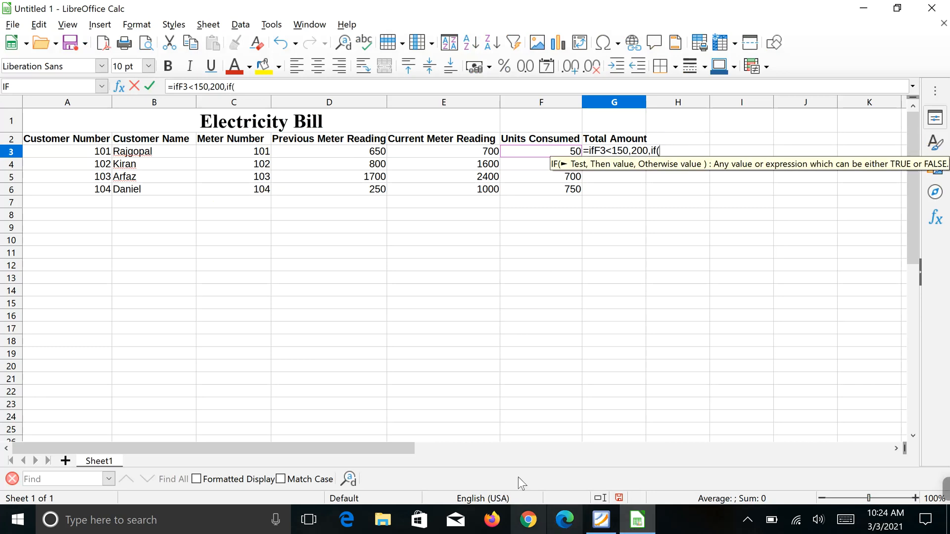
{"action": "left_click", "coordinate": [478, 151]}
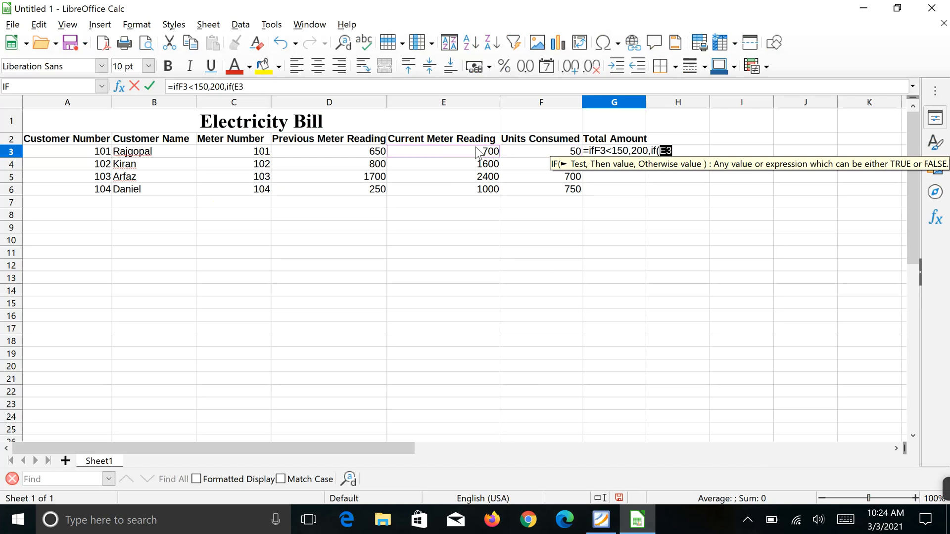
{"action": "type", "text": "<20"}
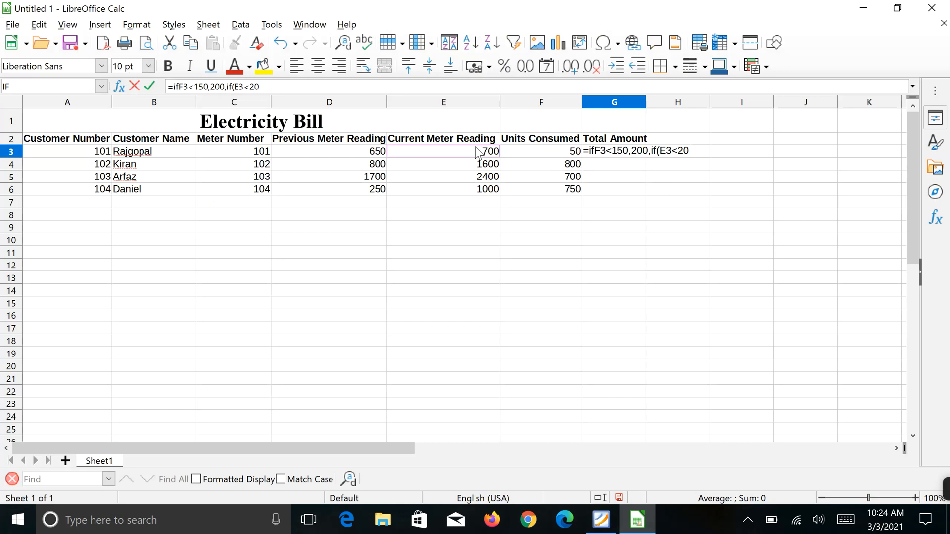
{"action": "type", "text": "0,"}
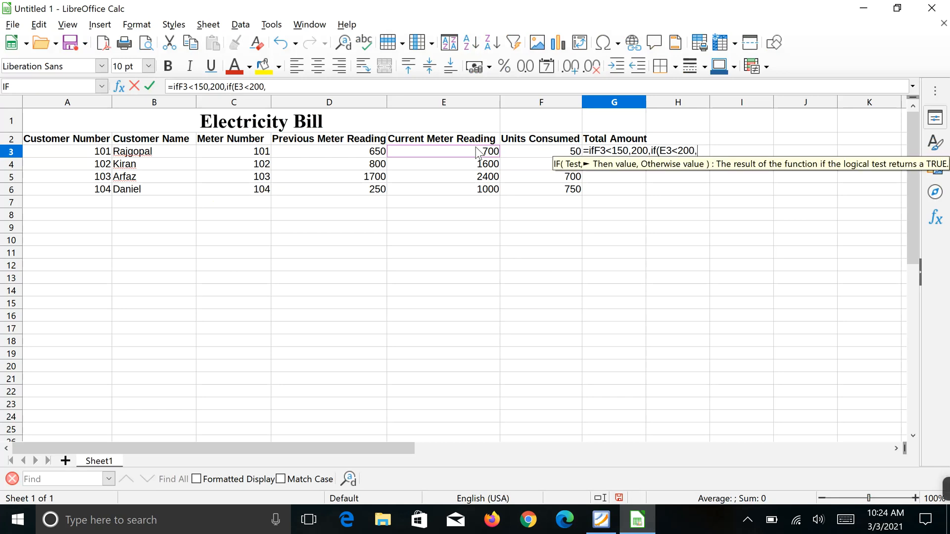
- Append the second tier's base amount and excess units to the G3 formula as (200+(E3-150
{"action": "type", "text": "(150"}
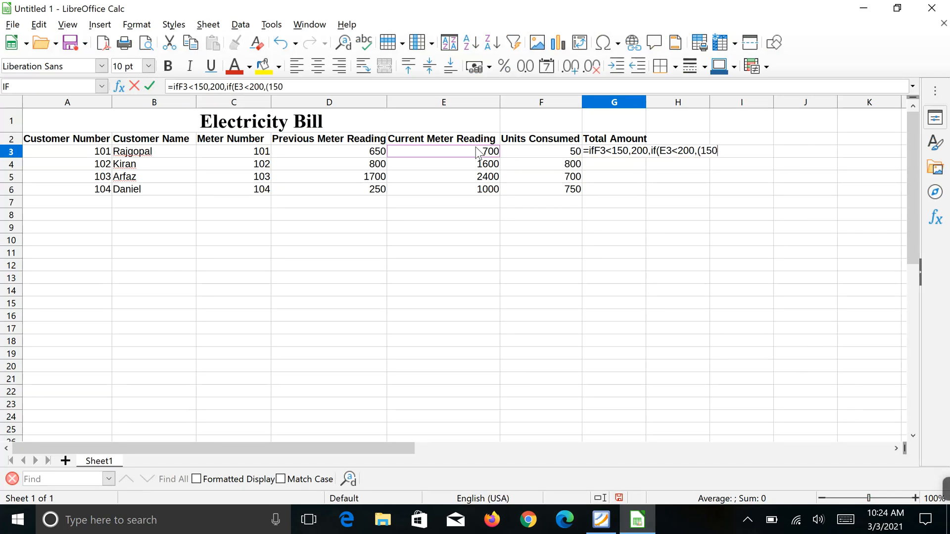
{"action": "type", "text": "+"}
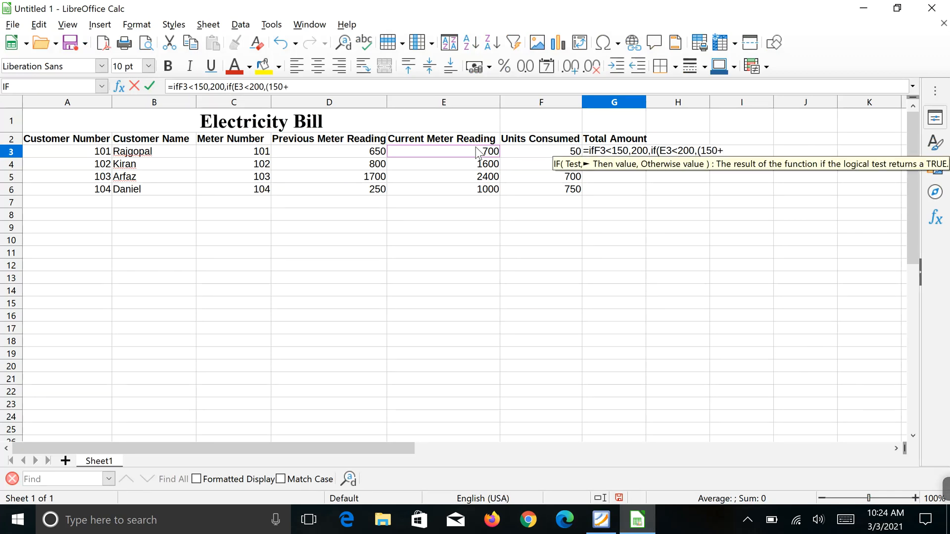
{"action": "type", "text": "("}
{"action": "left_click", "coordinate": [479, 155]}
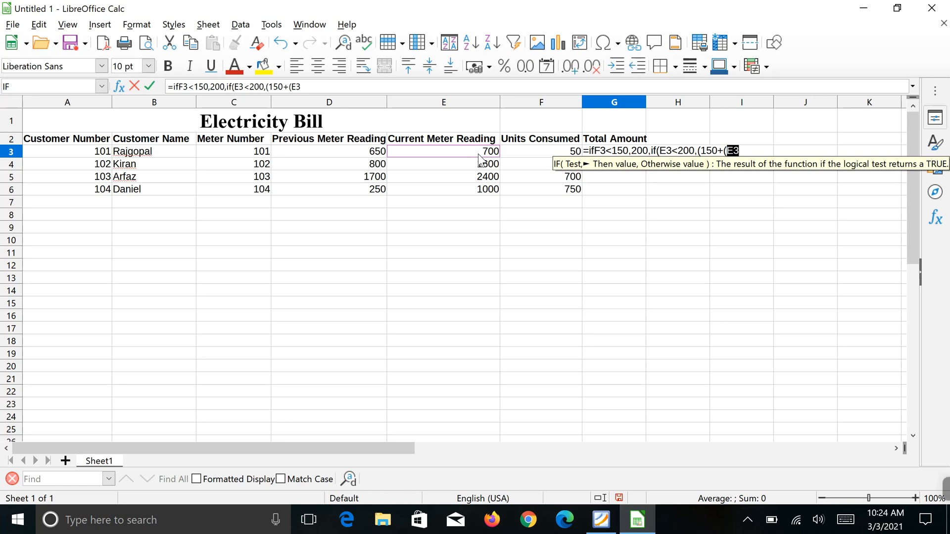
{"action": "type", "text": "-150"}
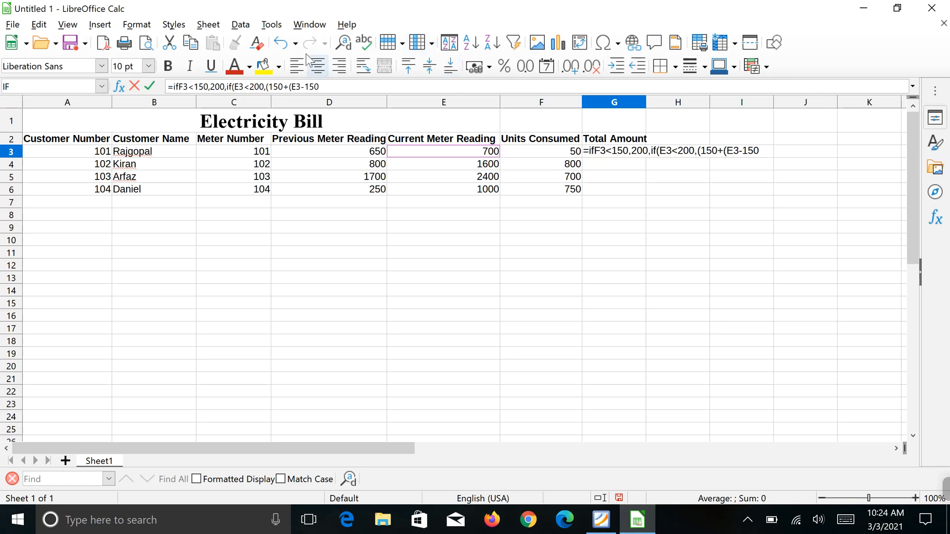
{"action": "left_click", "coordinate": [282, 86]}
{"action": "key", "text": "BackSpace"}
{"action": "key", "text": "BackSpace"}
{"action": "key", "text": "BackSpace"}
{"action": "type", "text": "200"}
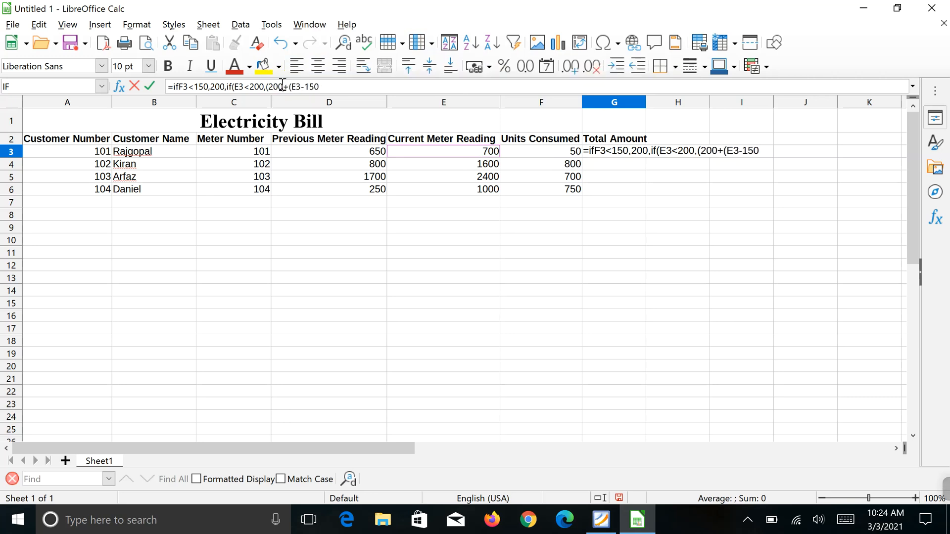
- Finish the second-tier amount in the G3 formula with )*1.50) and insert the missing opening bracket after the first if
{"action": "left_click", "coordinate": [328, 87]}
{"action": "type", "text": ")"}
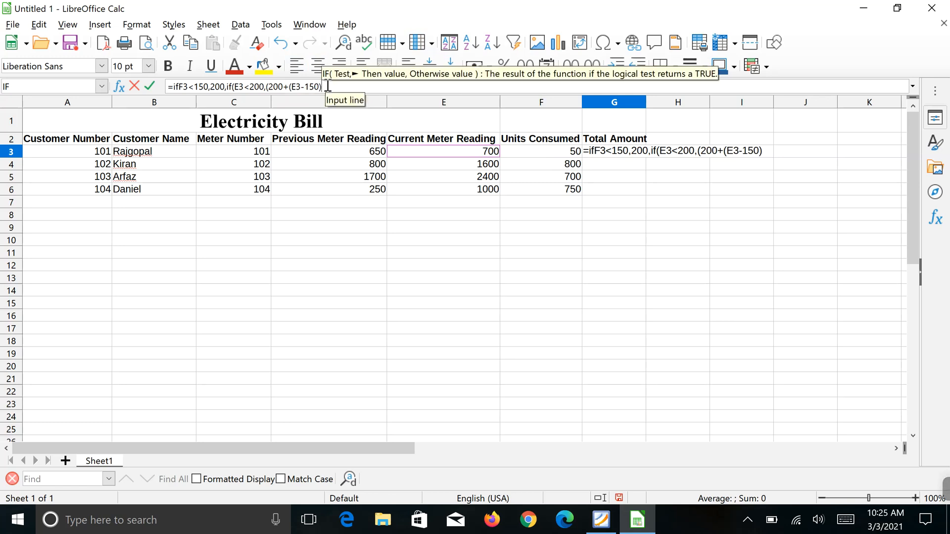
{"action": "type", "text": "*"}
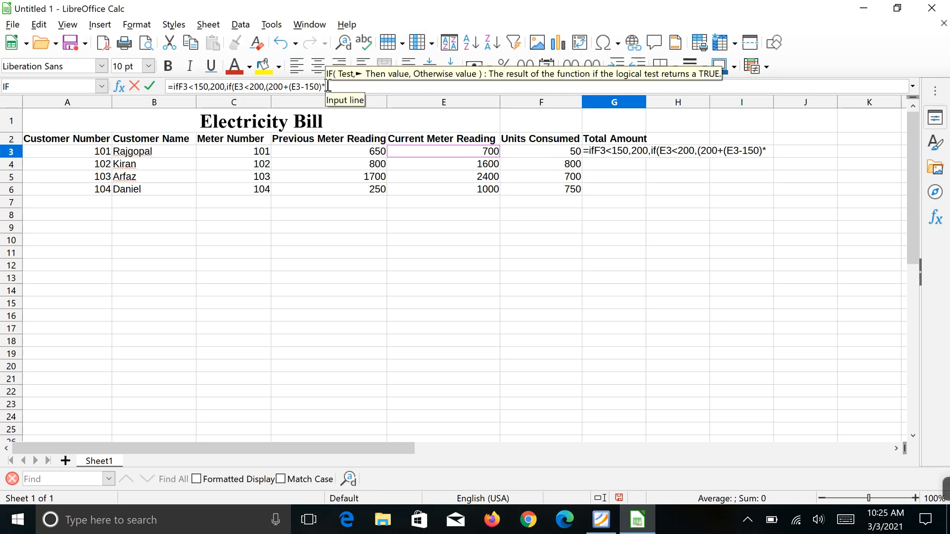
{"action": "type", "text": "1.50"}
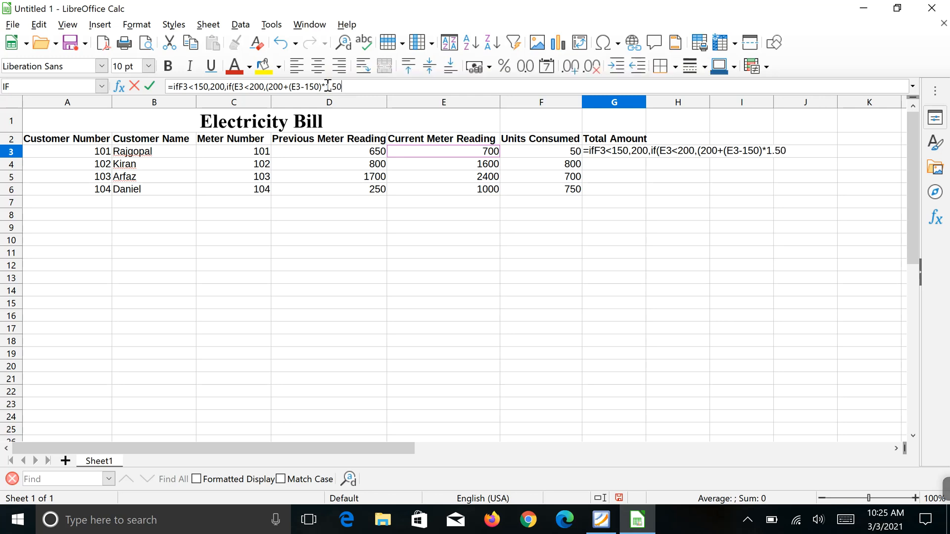
{"action": "type", "text": ")"}
{"action": "type", "text": "("}
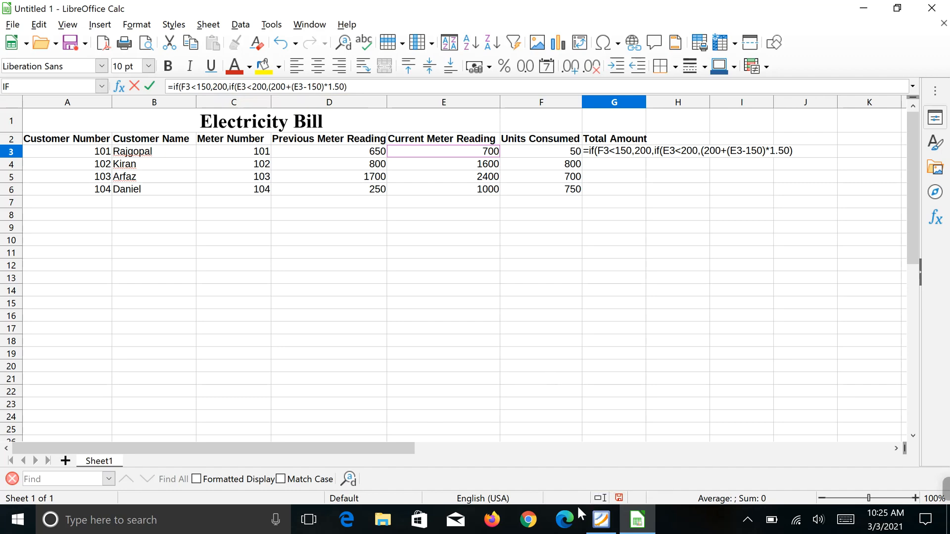
- Review the charge rules in the lab list PDF and append ,if(E3< to the G3 formula to begin the third-tier condition
{"action": "left_click", "coordinate": [602, 521]}
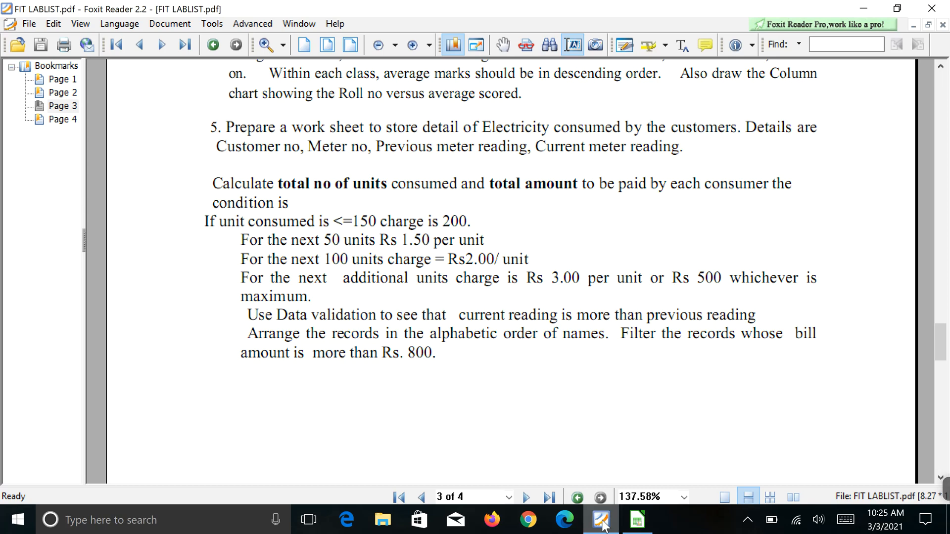
{"action": "left_click", "coordinate": [638, 521]}
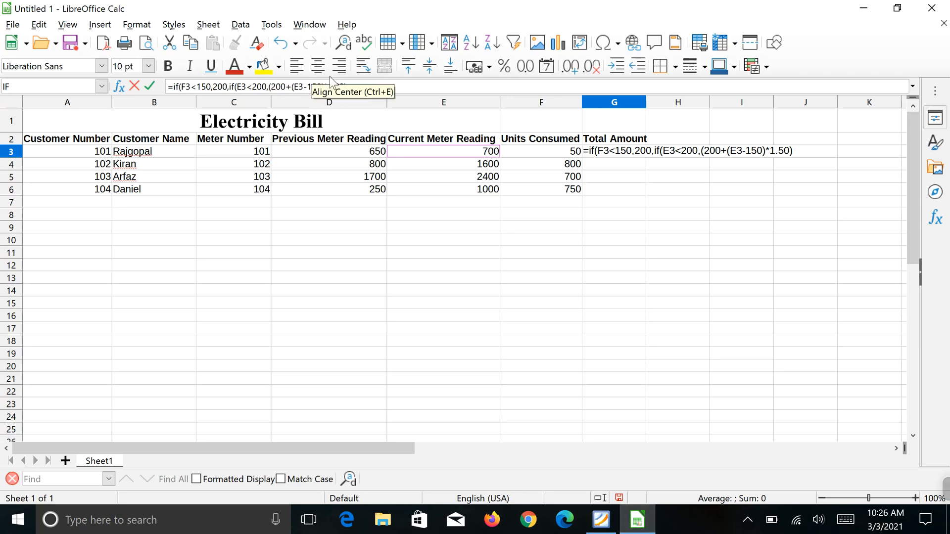
{"action": "left_click", "coordinate": [351, 88]}
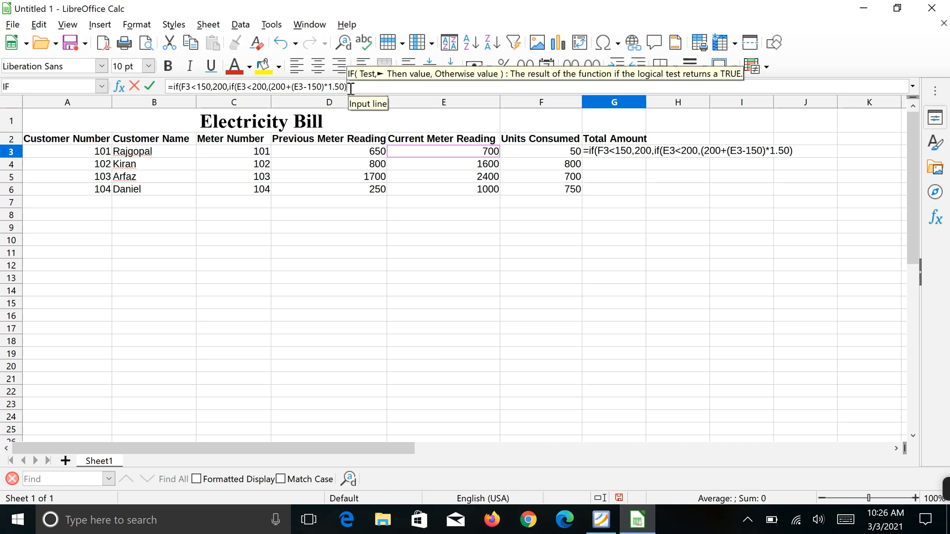
{"action": "type", "text": ","}
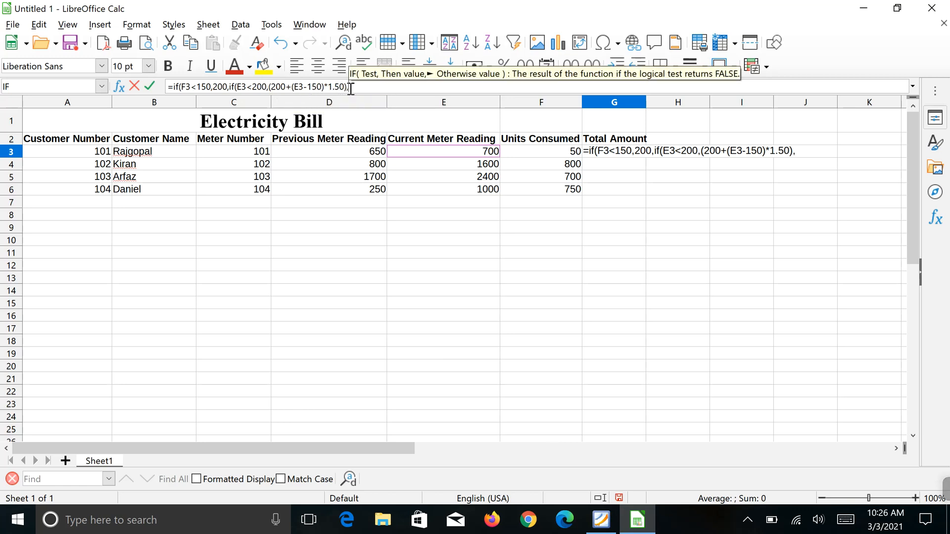
{"action": "type", "text": "if"}
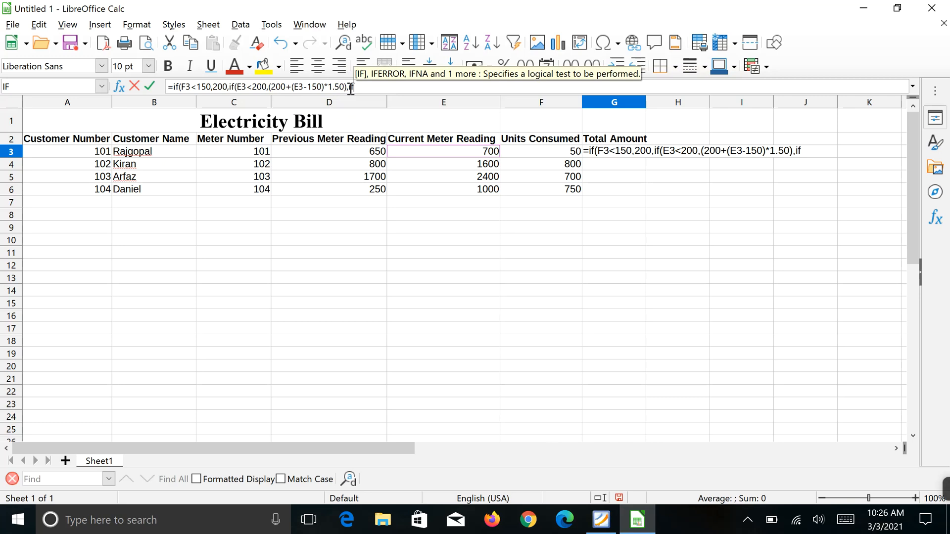
{"action": "type", "text": "("}
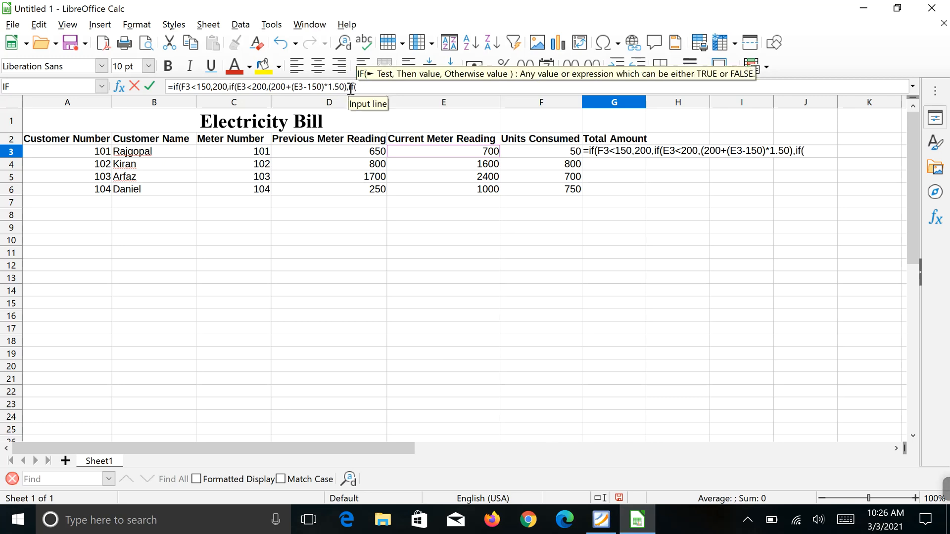
{"action": "left_click", "coordinate": [441, 152]}
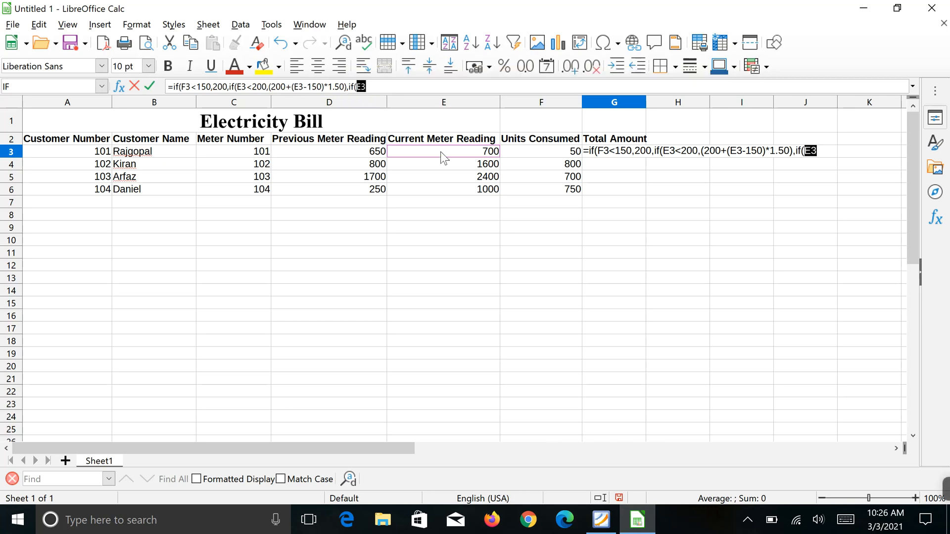
{"action": "type", "text": "<"}
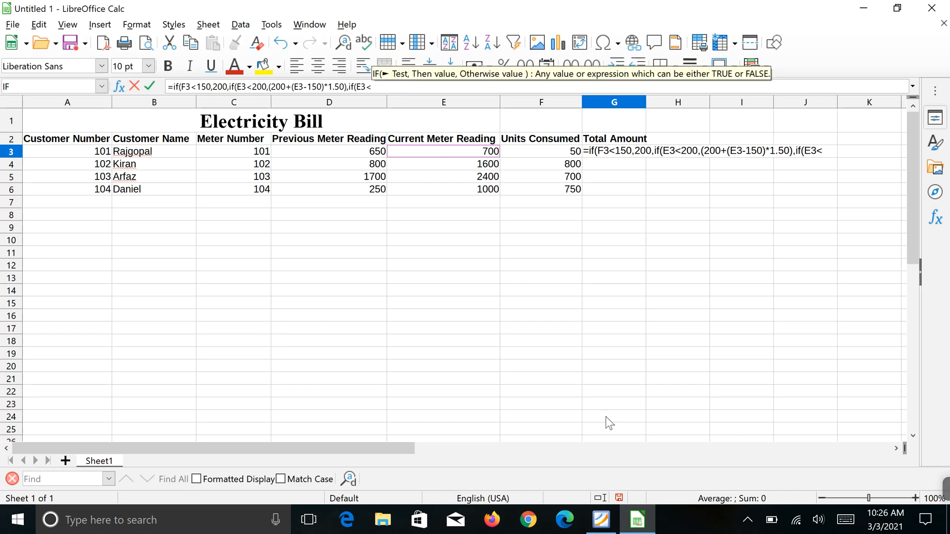
- Recheck the charge rule for the next 100 units in the lab list PDF and complete the third condition as E3<300
{"action": "left_click", "coordinate": [615, 519]}
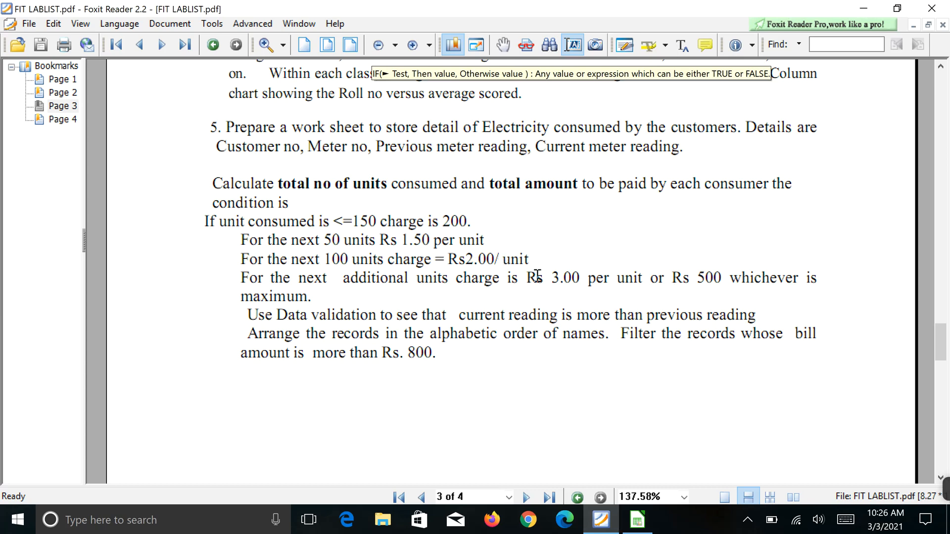
{"action": "left_click", "coordinate": [636, 526]}
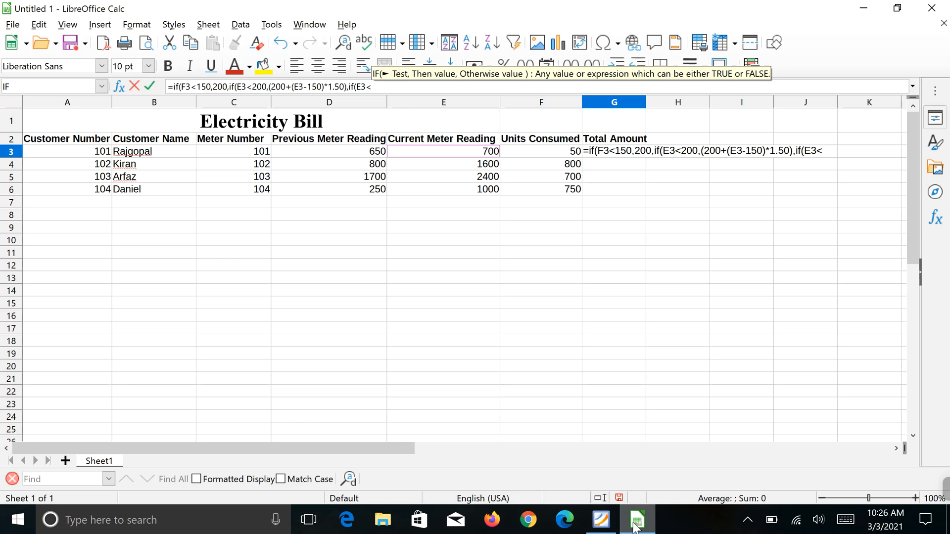
{"action": "left_click", "coordinate": [386, 88]}
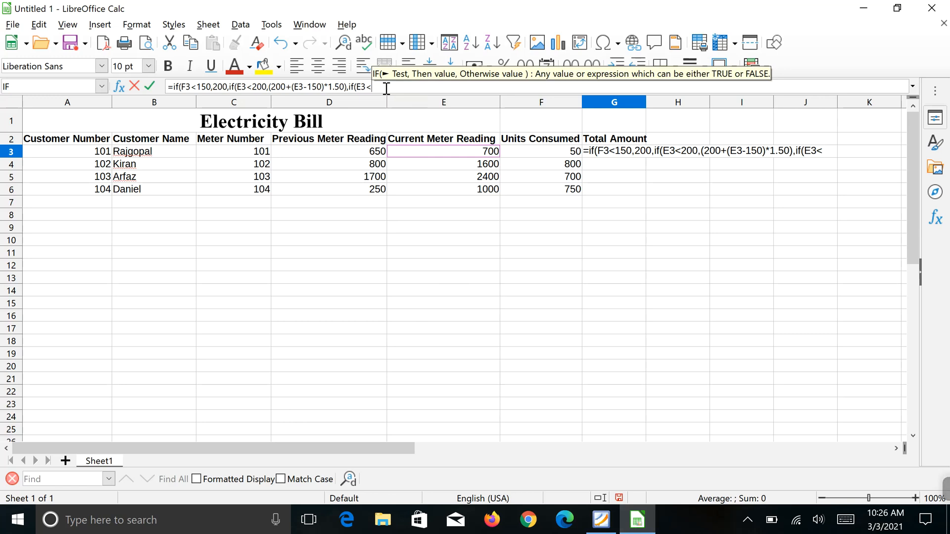
{"action": "type", "text": "300"}
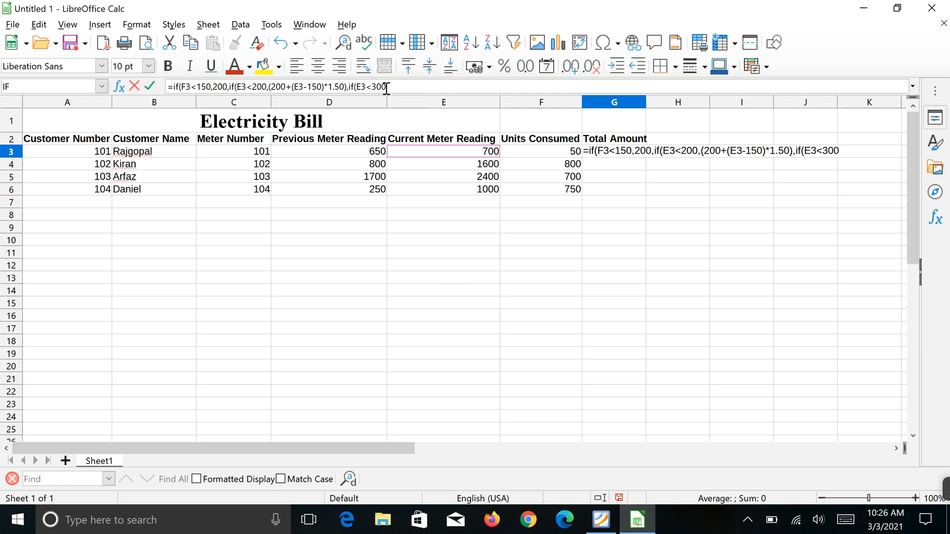
- Append the third tier's base amount and first excess charge to the G3 formula as ,(200+(E3-150)*1.50
{"action": "type", "text": ",("}
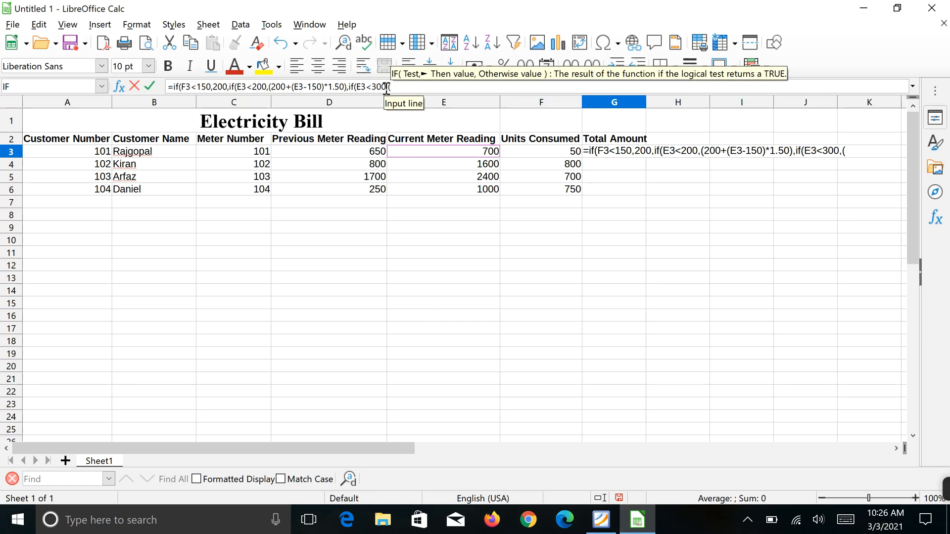
{"action": "type", "text": "200"}
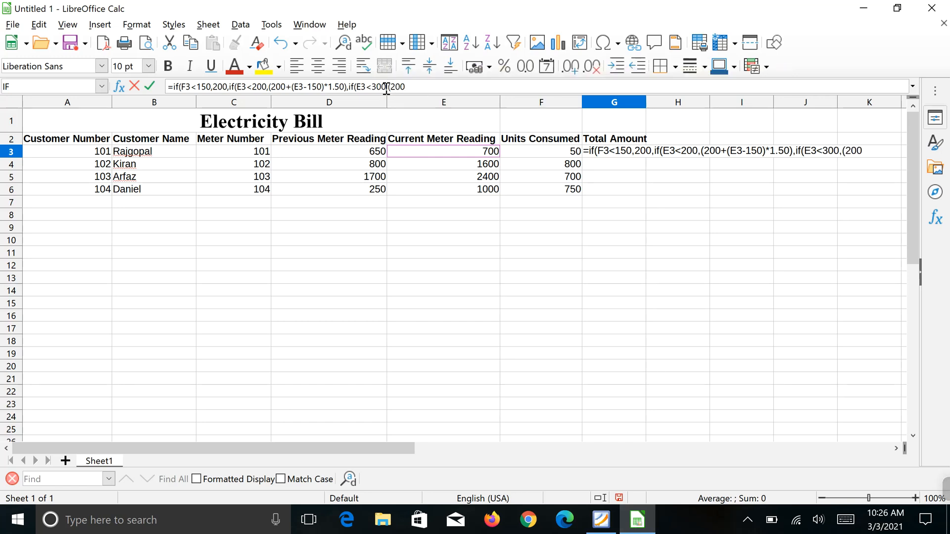
{"action": "key", "text": "BackSpace"}
{"action": "key", "text": "BackSpace"}
{"action": "key", "text": "BackSpace"}
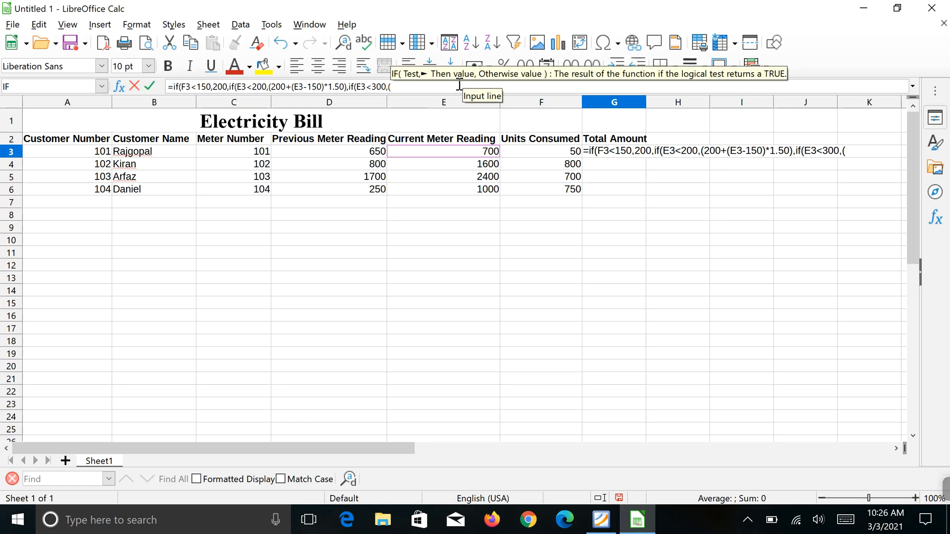
{"action": "type", "text": "200"}
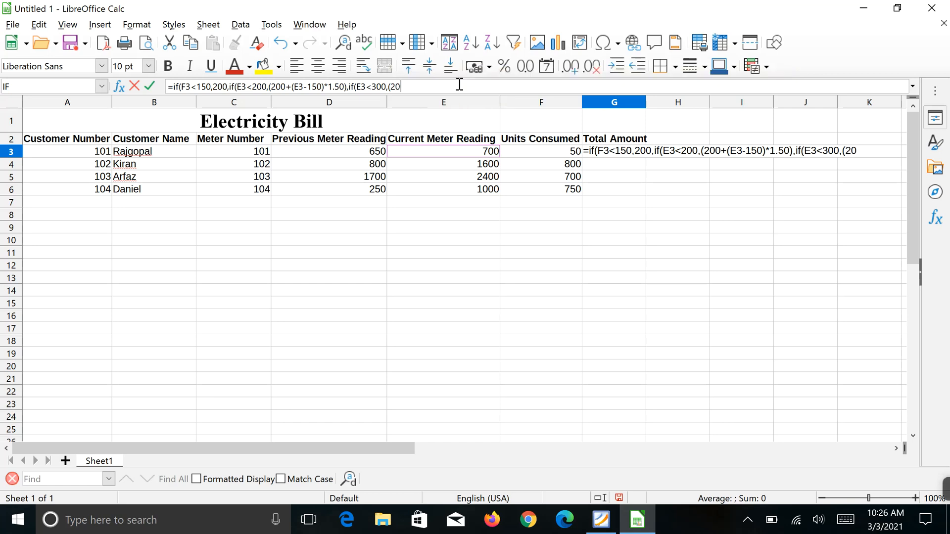
{"action": "type", "text": "+("}
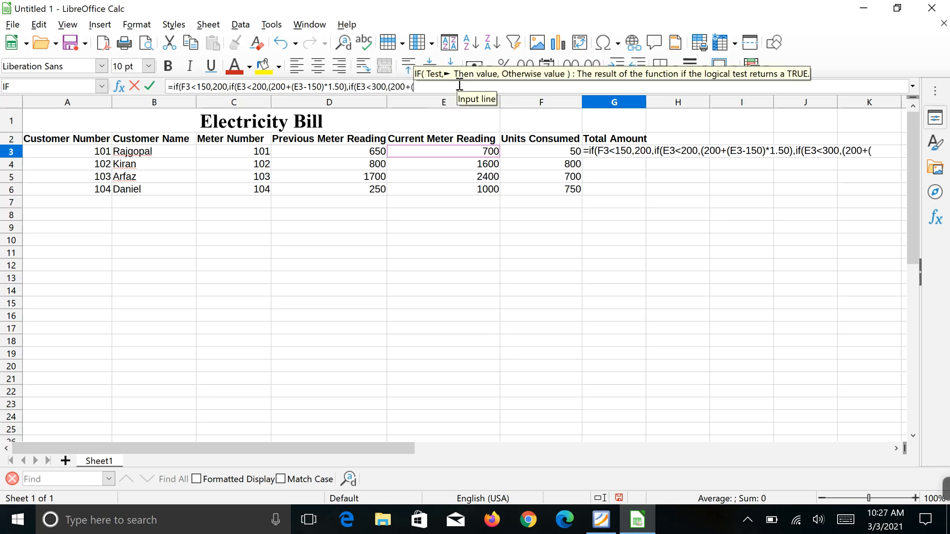
{"action": "type", "text": "E3-1"}
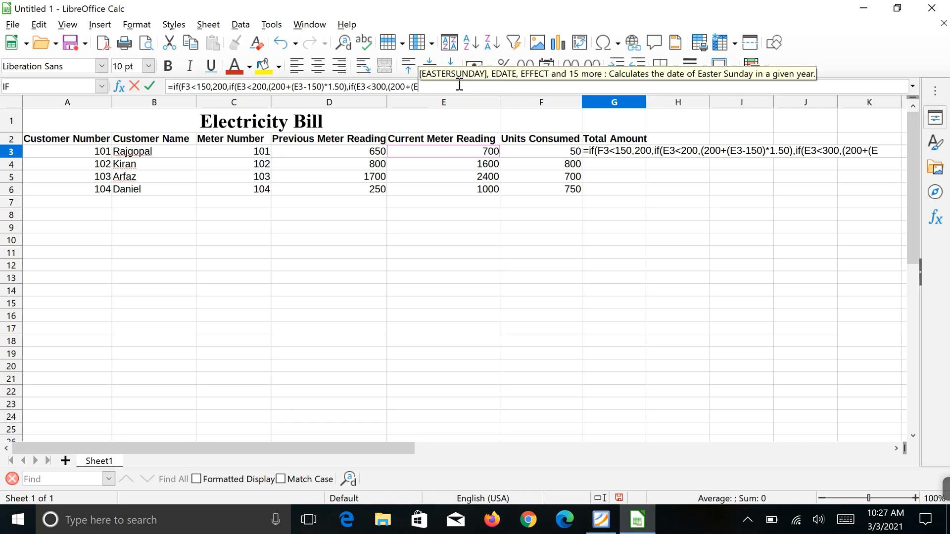
{"action": "type", "text": "50"}
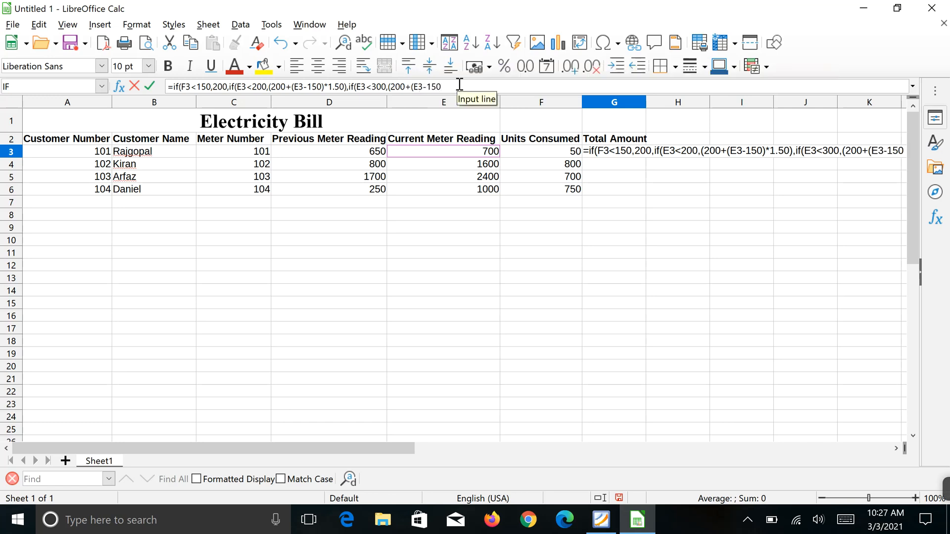
{"action": "type", "text": ")"}
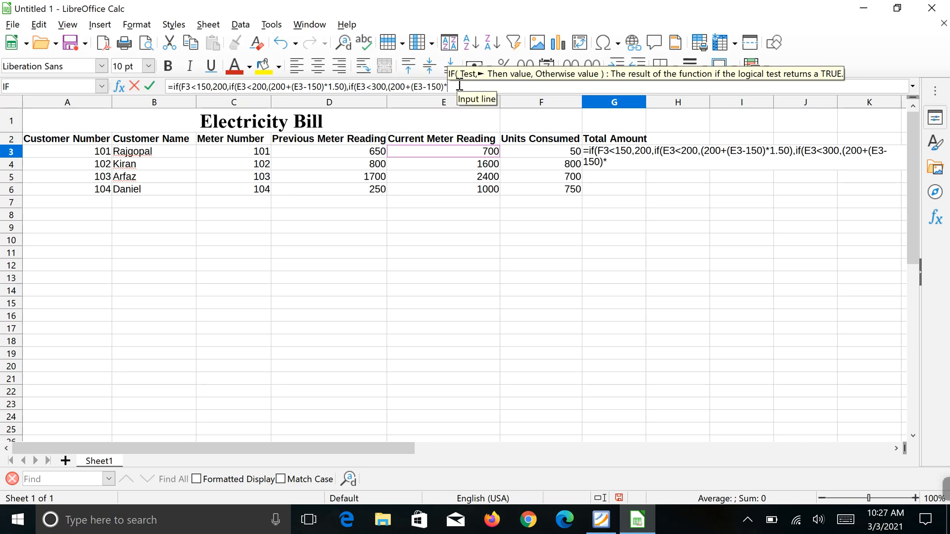
{"action": "type", "text": "*1.50"}
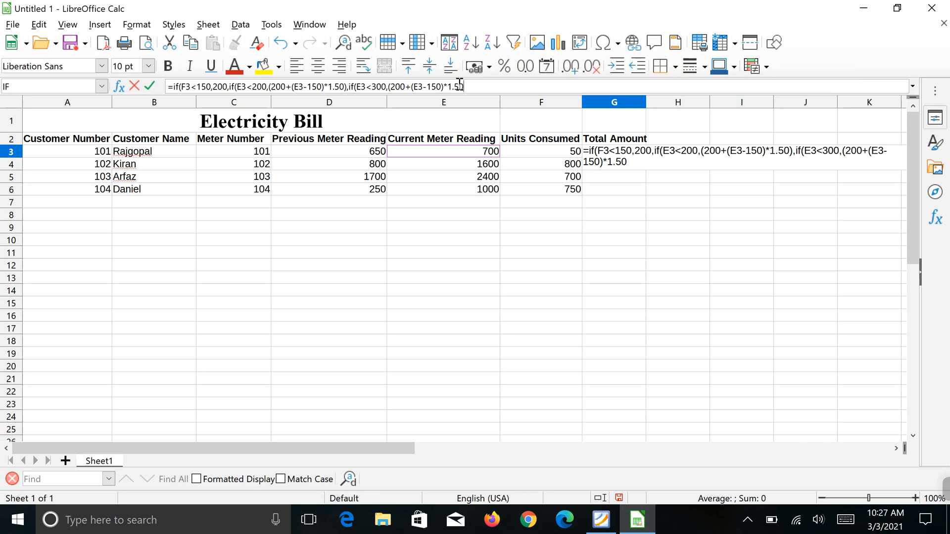
- Complete the third-tier amount in the G3 formula by appending +(E3-300)*2)
{"action": "type", "text": "+"}
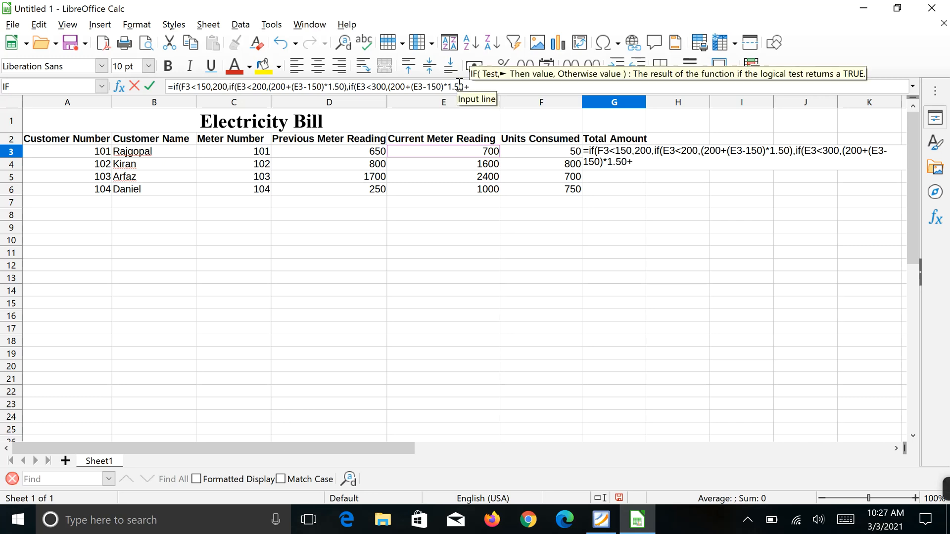
{"action": "type", "text": "("}
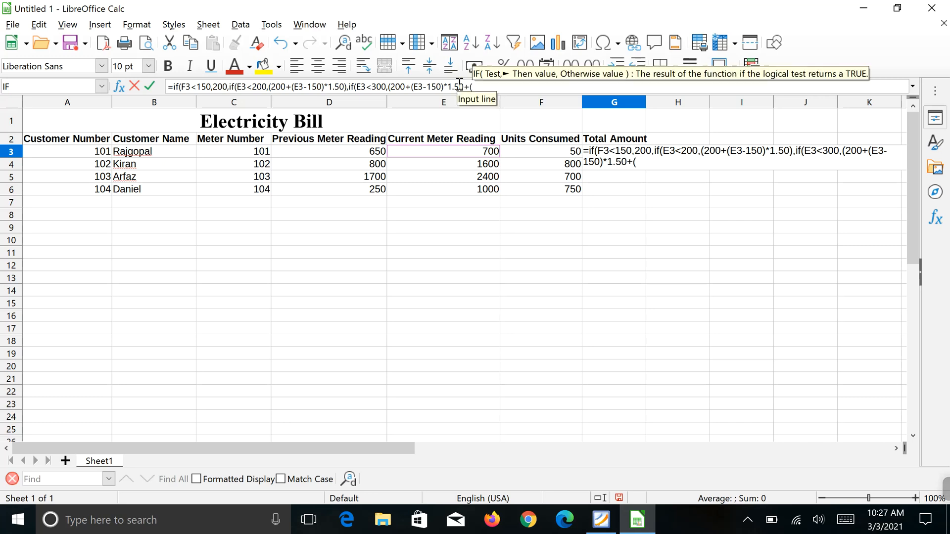
{"action": "type", "text": "E3"}
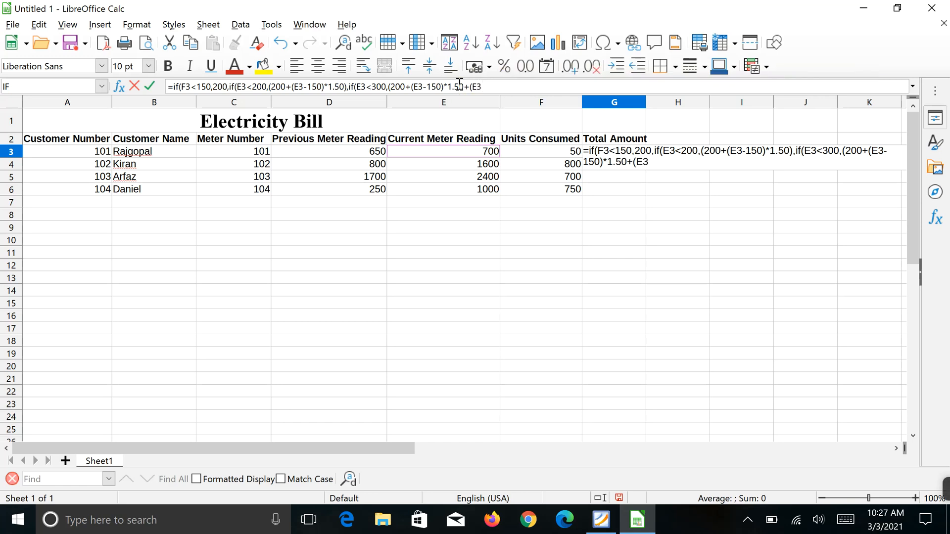
{"action": "type", "text": "-"}
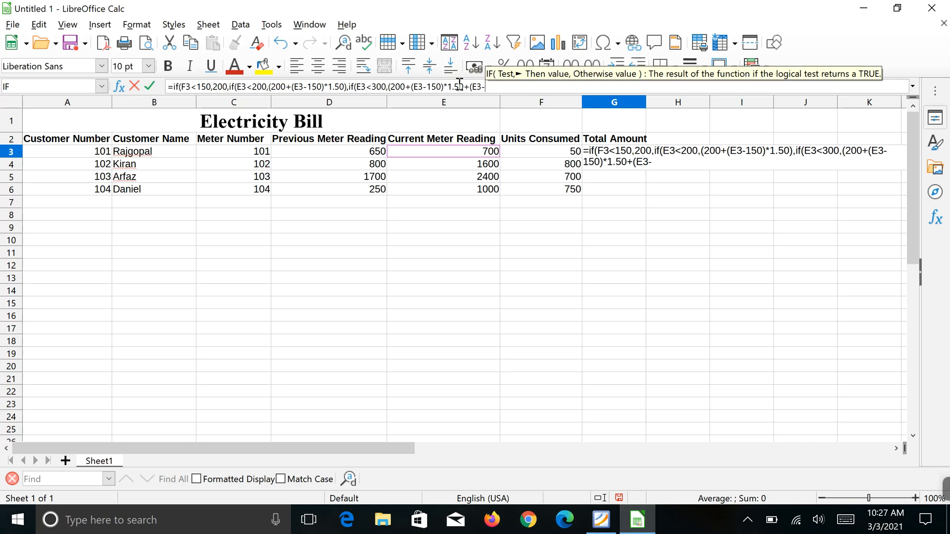
{"action": "type", "text": "300"}
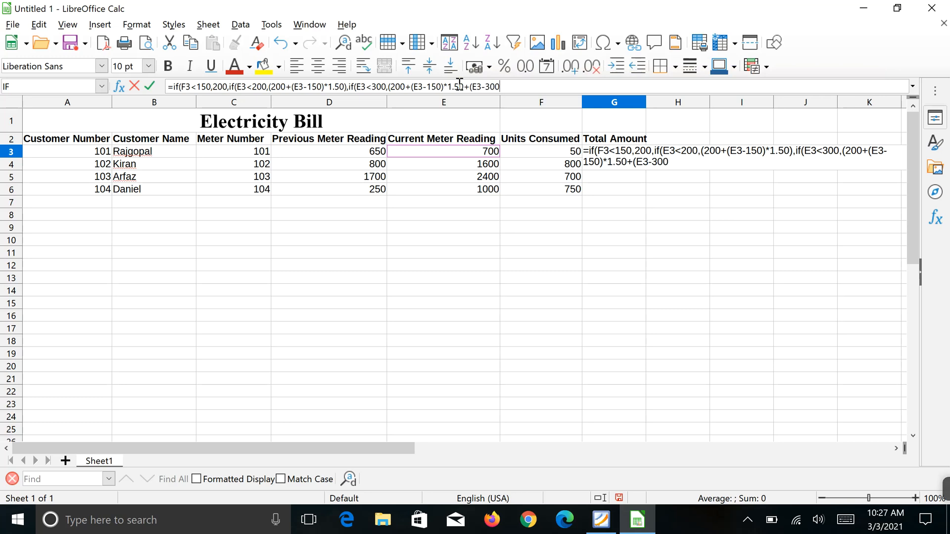
{"action": "type", "text": ")*"}
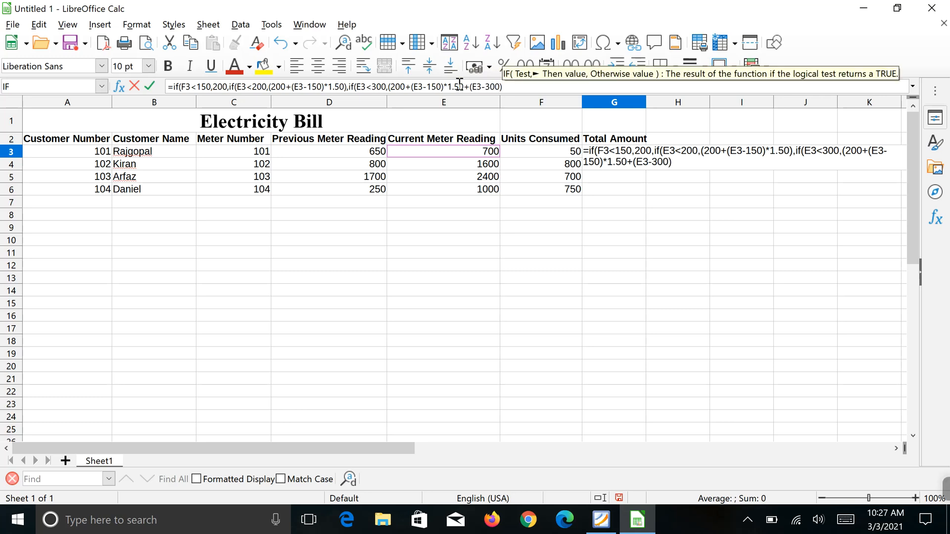
{"action": "type", "text": "2"}
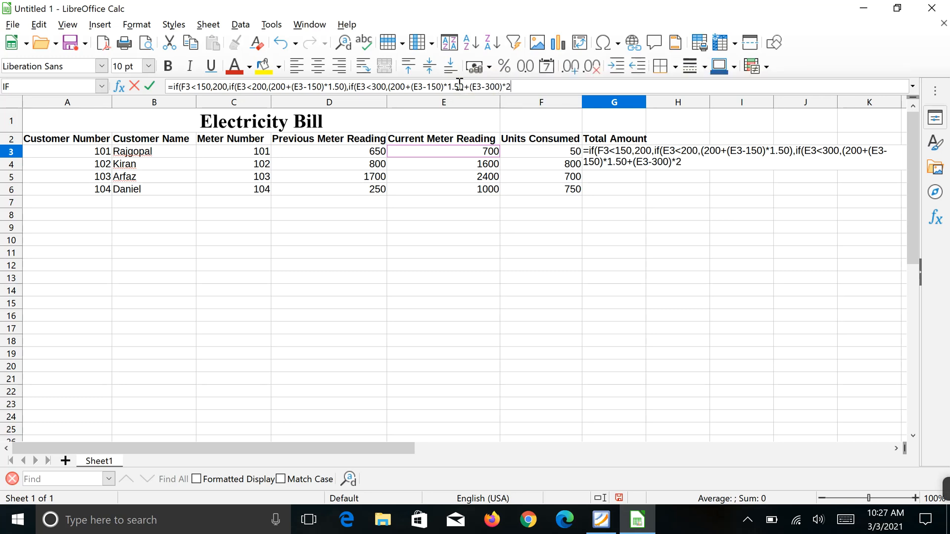
{"action": "type", "text": ")"}
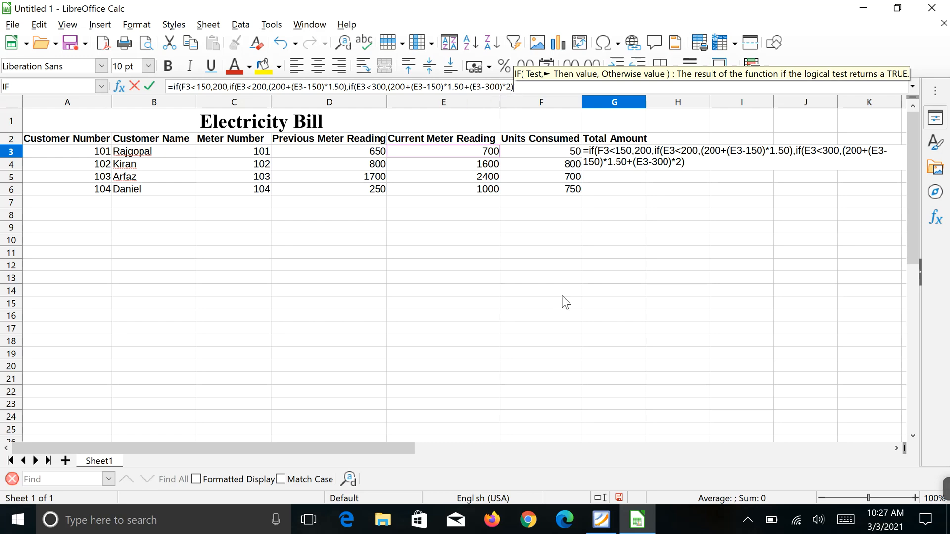
- Review the additional-units charge rule in the lab list PDF and append ,max( to the G3 formula in Calc
{"action": "left_click", "coordinate": [605, 522]}
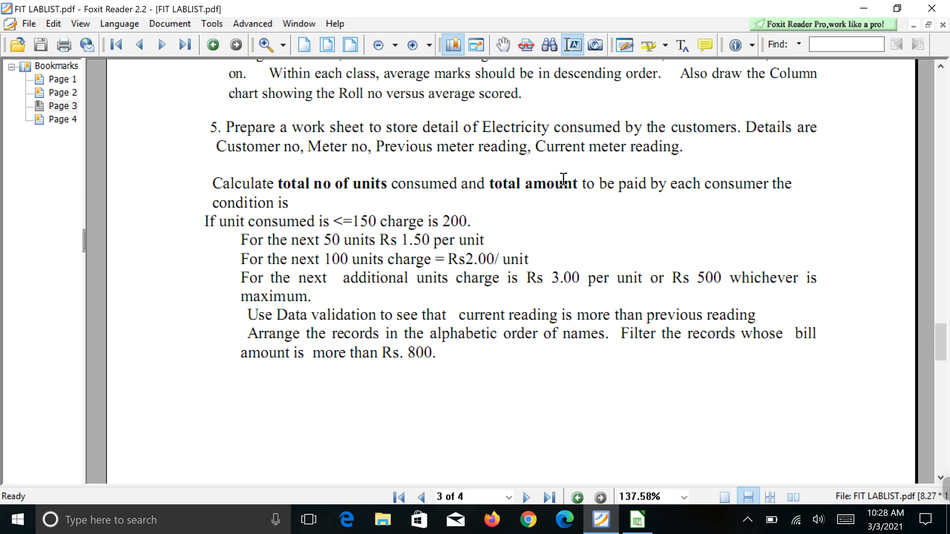
{"action": "left_click", "coordinate": [641, 525]}
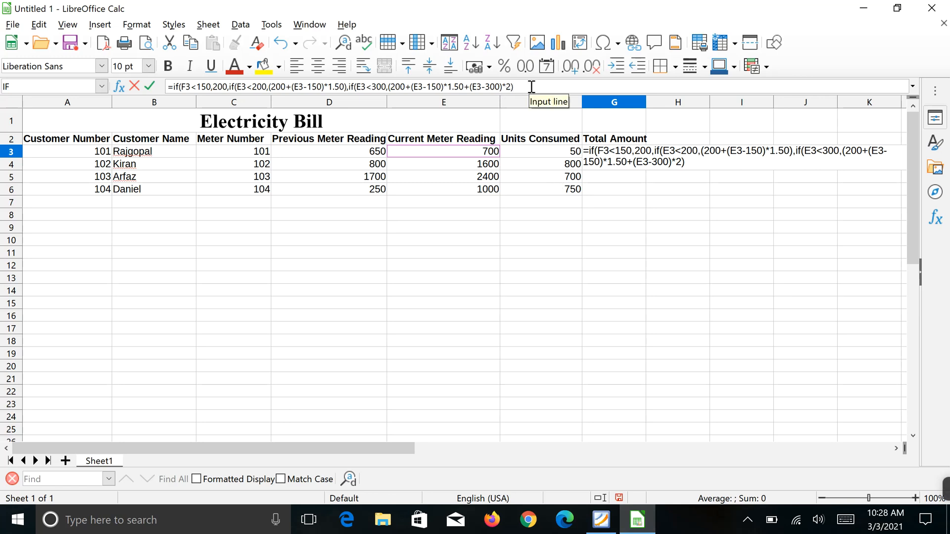
{"action": "type", "text": ",if"}
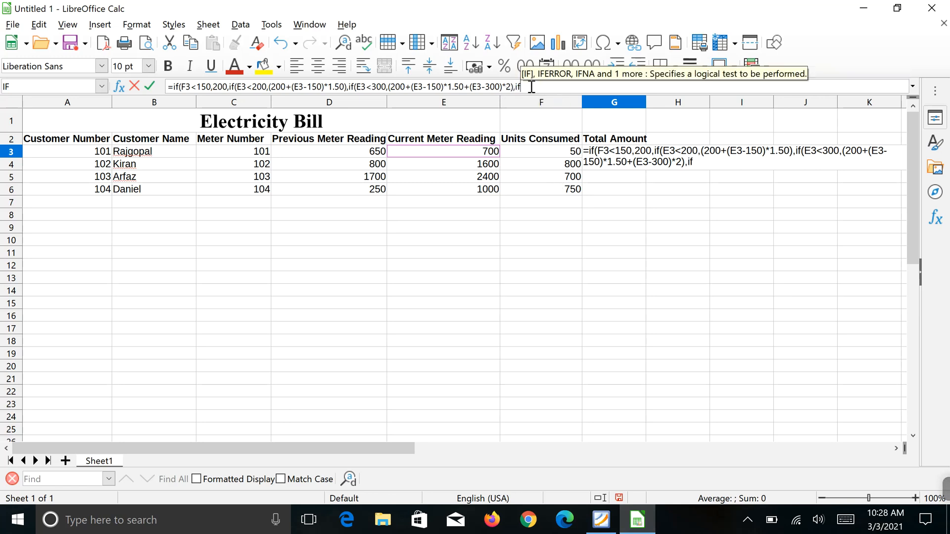
{"action": "key", "text": "BackSpace"}
{"action": "key", "text": "BackSpace"}
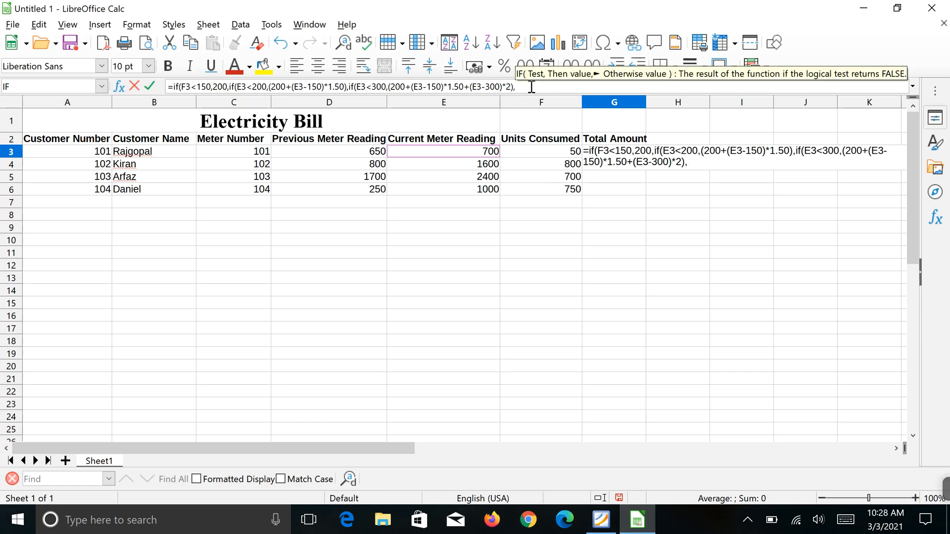
{"action": "type", "text": "max("}
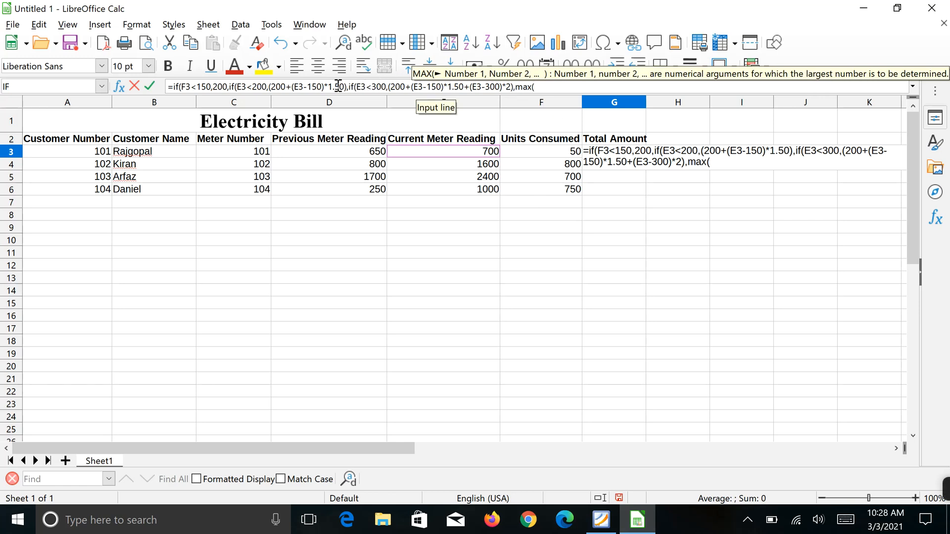
- Copy the third-tier expression 200+(E3-150)*1.50+(E3-300)*2 into the max function of the G3 formula, preceded by an opening bracket
{"action": "left_click", "coordinate": [391, 87]}
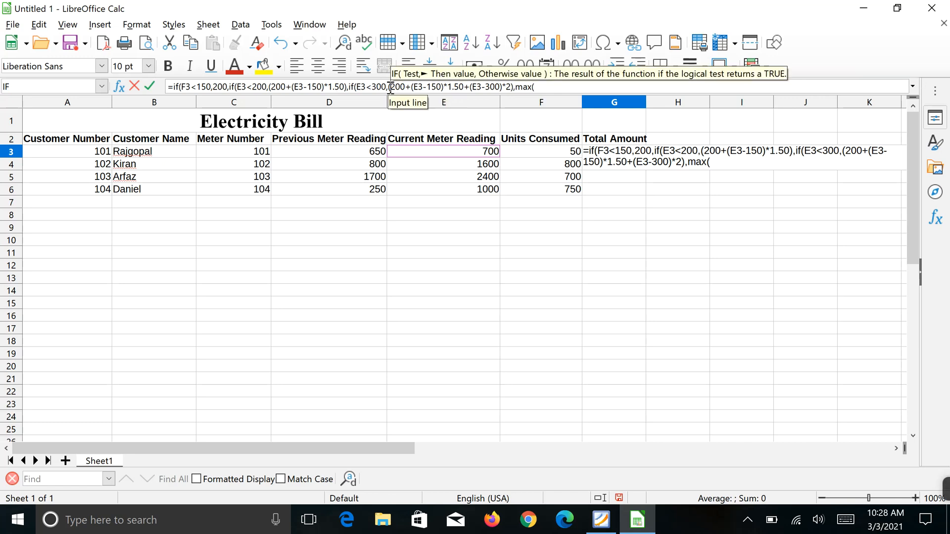
{"action": "left_click", "coordinate": [513, 87], "text": "shift"}
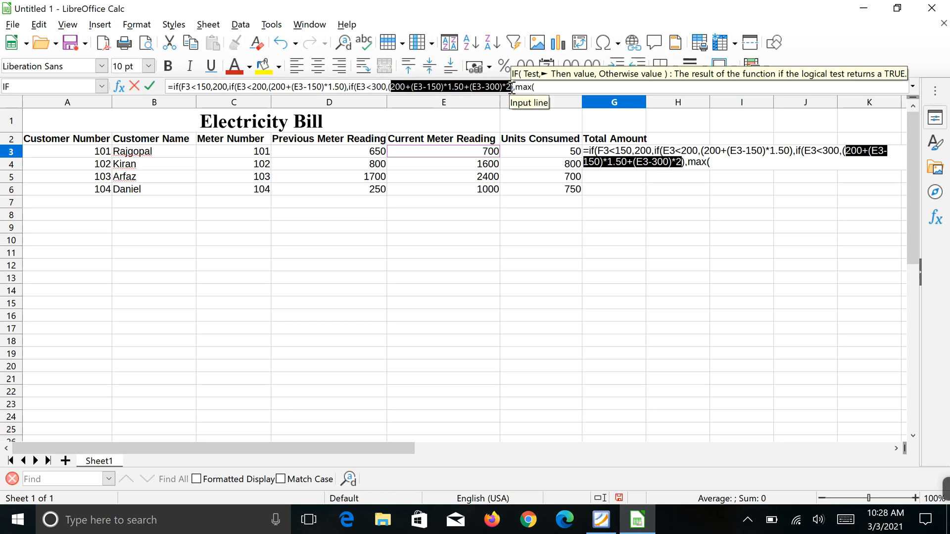
{"action": "key", "text": "ctrl+c"}
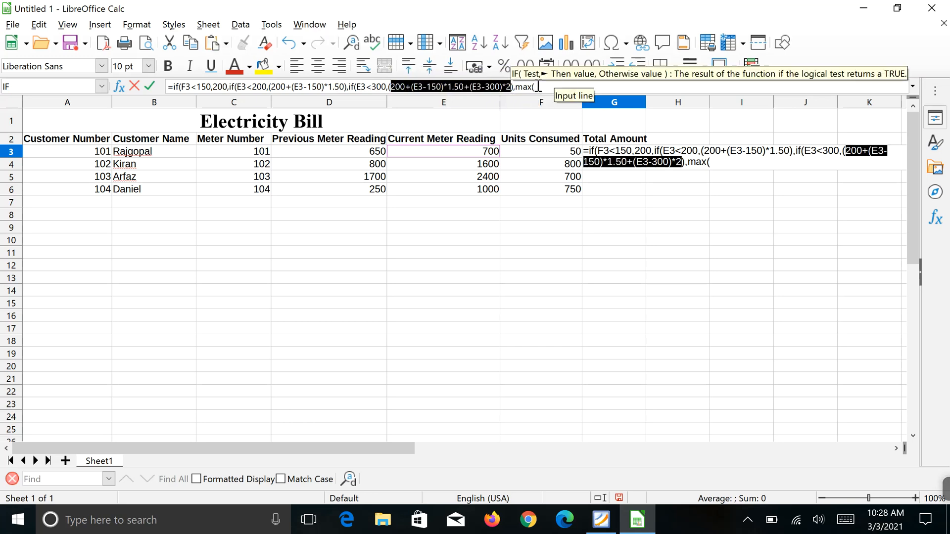
{"action": "left_click", "coordinate": [539, 87]}
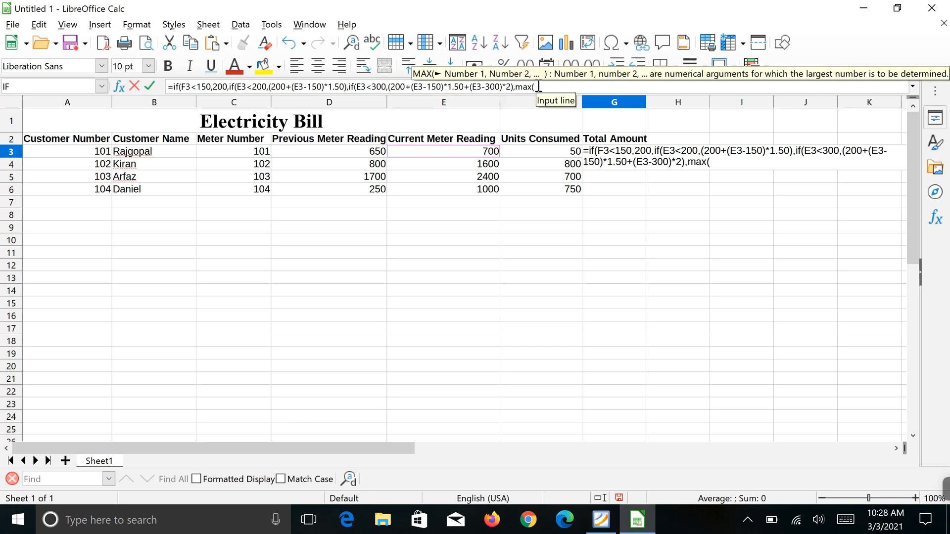
{"action": "type", "text": "("}
{"action": "key", "text": "ctrl+v"}
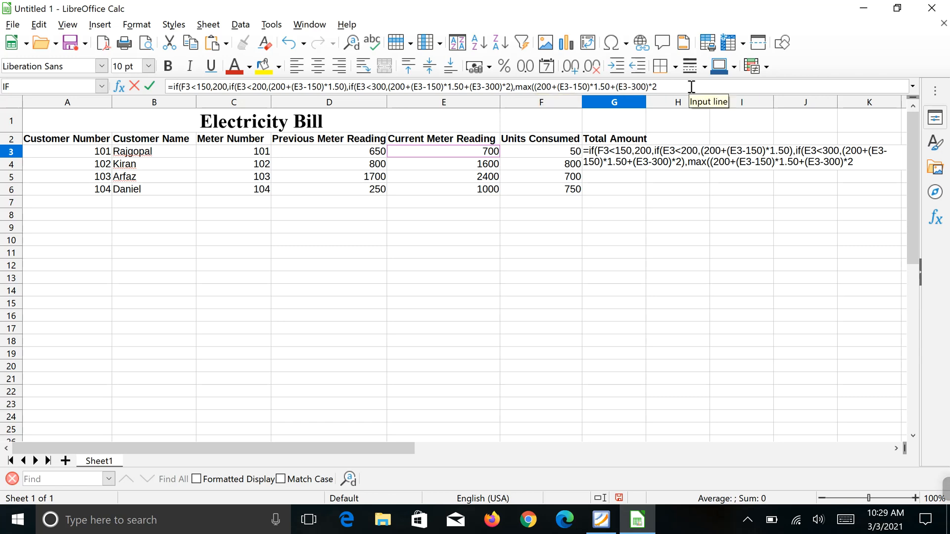
- Append +(E3- to the max expression in G3 and recheck the additional-units charge rule in the lab list PDF
{"action": "type", "text": "+"}
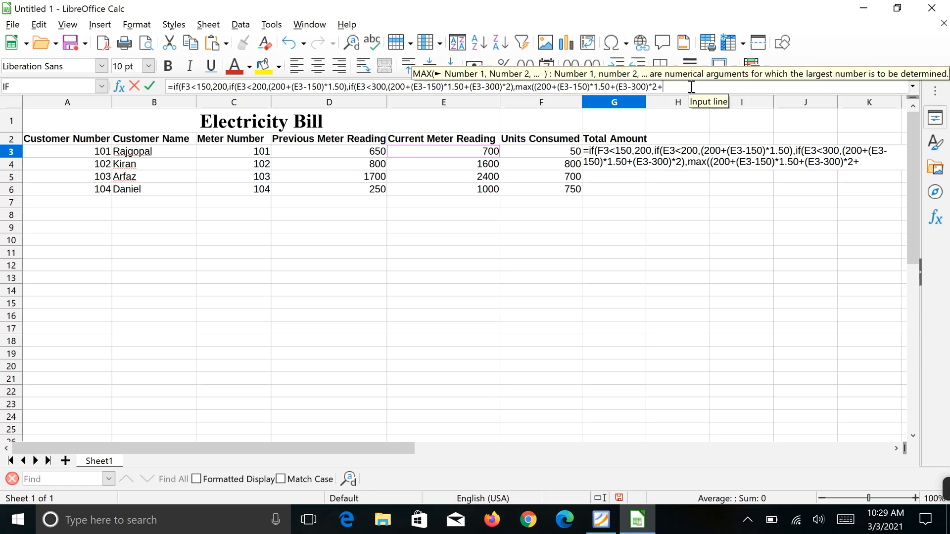
{"action": "type", "text": "(E3"}
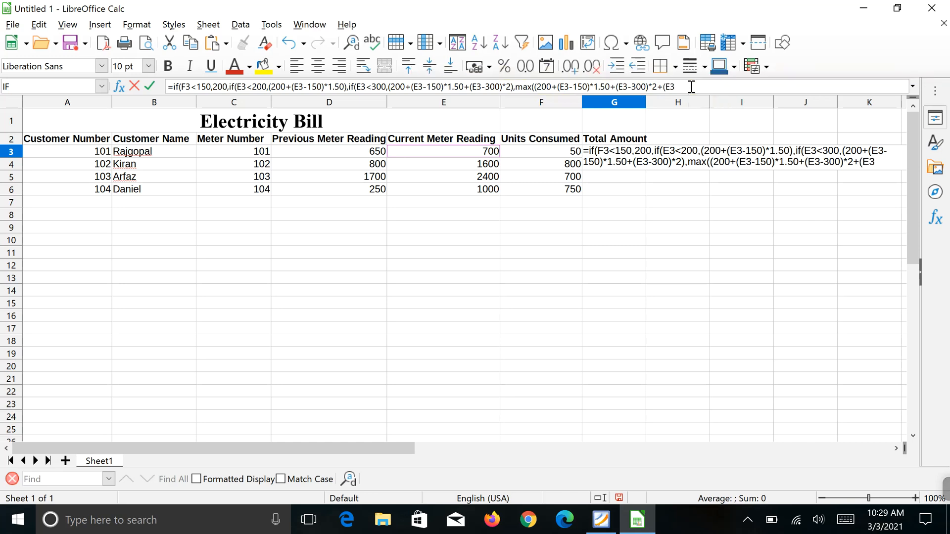
{"action": "type", "text": "-"}
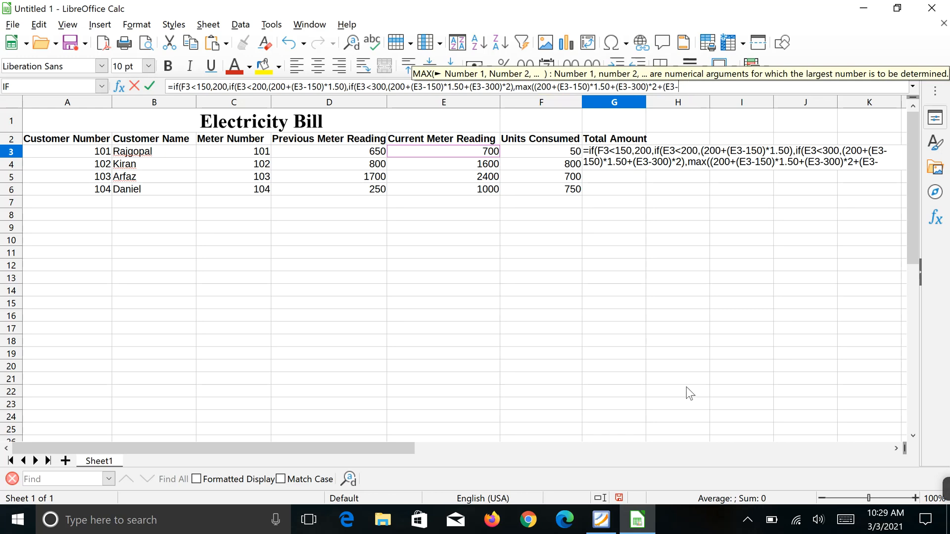
{"action": "left_click", "coordinate": [609, 524]}
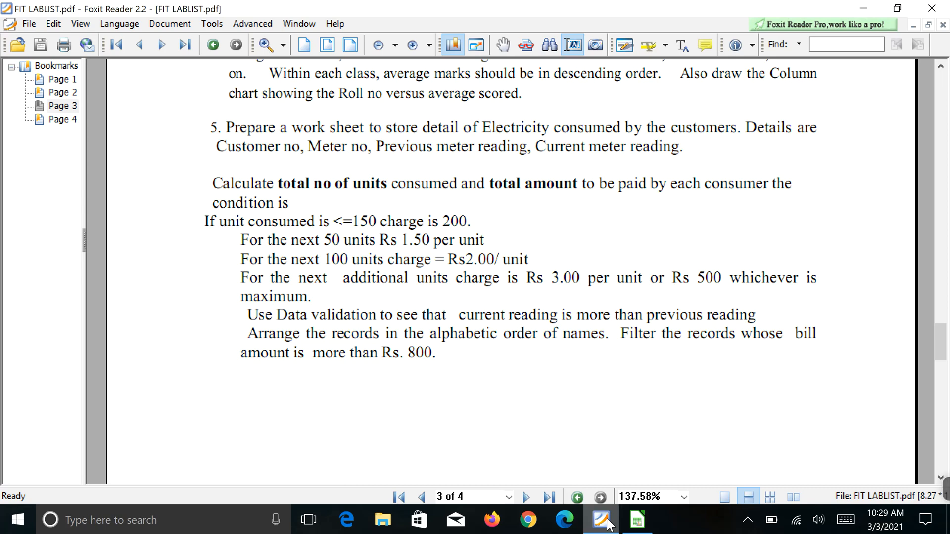
{"action": "left_click", "coordinate": [637, 521]}
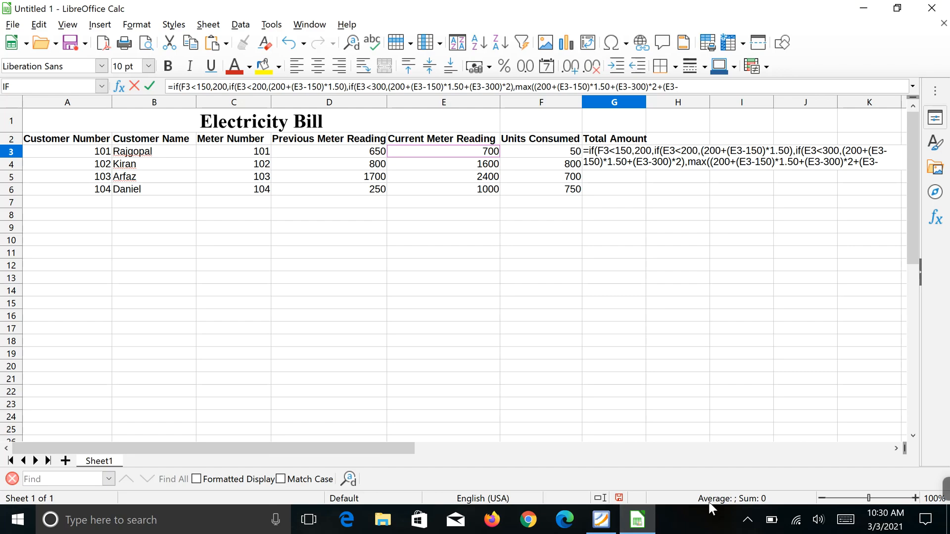
{"action": "left_click", "coordinate": [865, 9]}
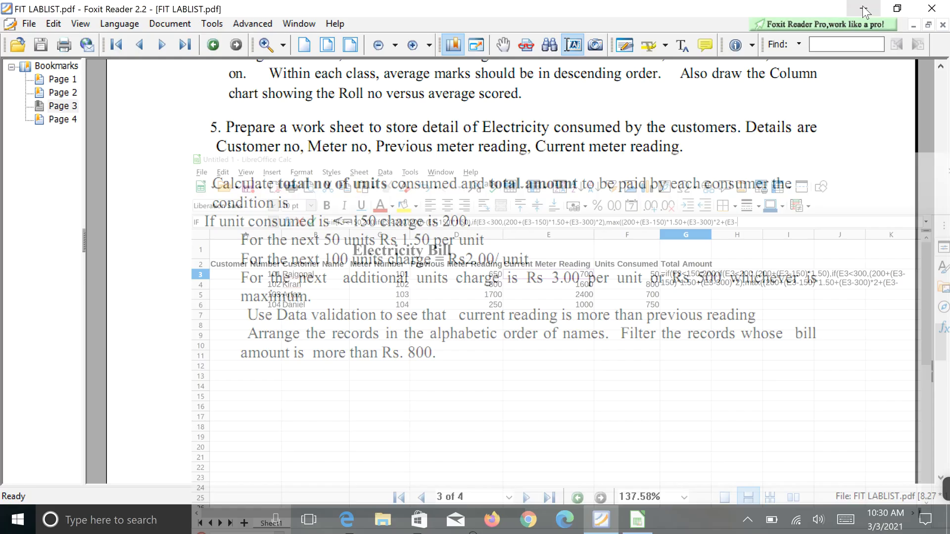
{"action": "left_click", "coordinate": [864, 8]}
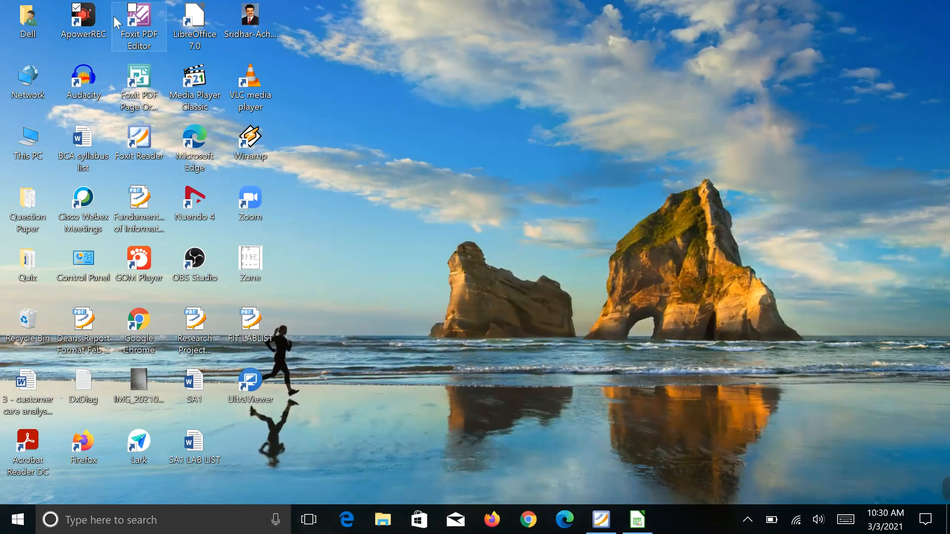
{"action": "double_click", "coordinate": [83, 12]}
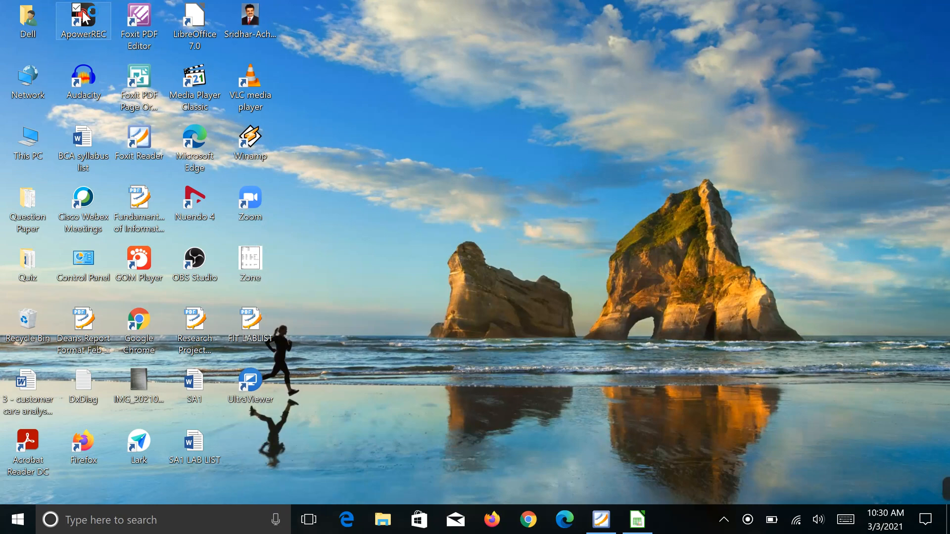